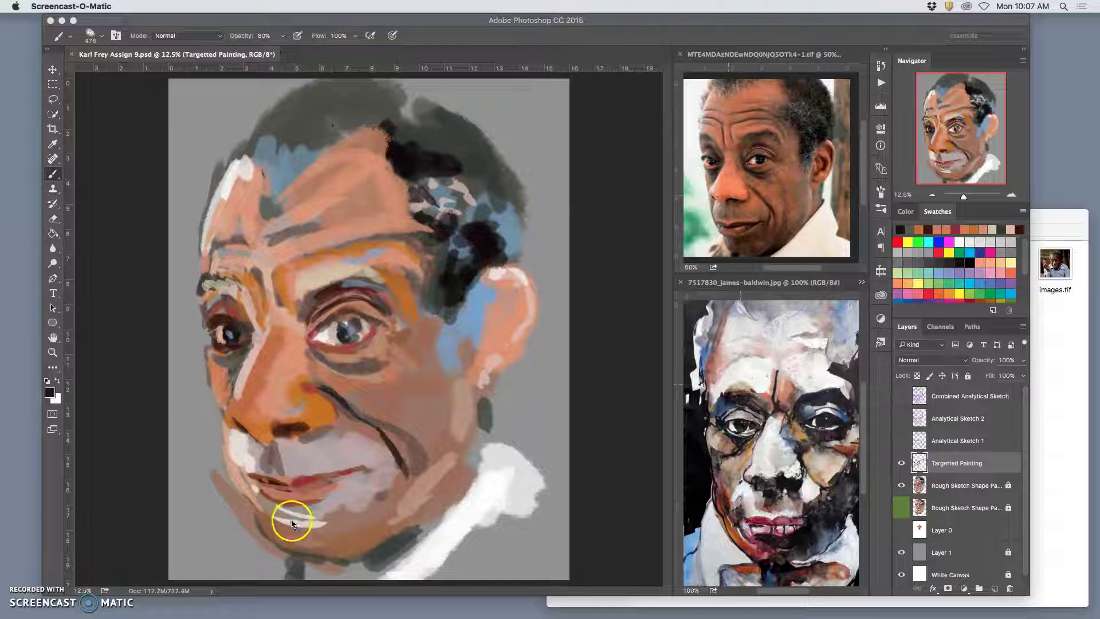
# Toggle the Targetted Painting and upper Rough Sketch Shape layers off and on to compare what each contributes to the portrait.
pyautogui.click(902, 463)
pyautogui.click(901, 464)
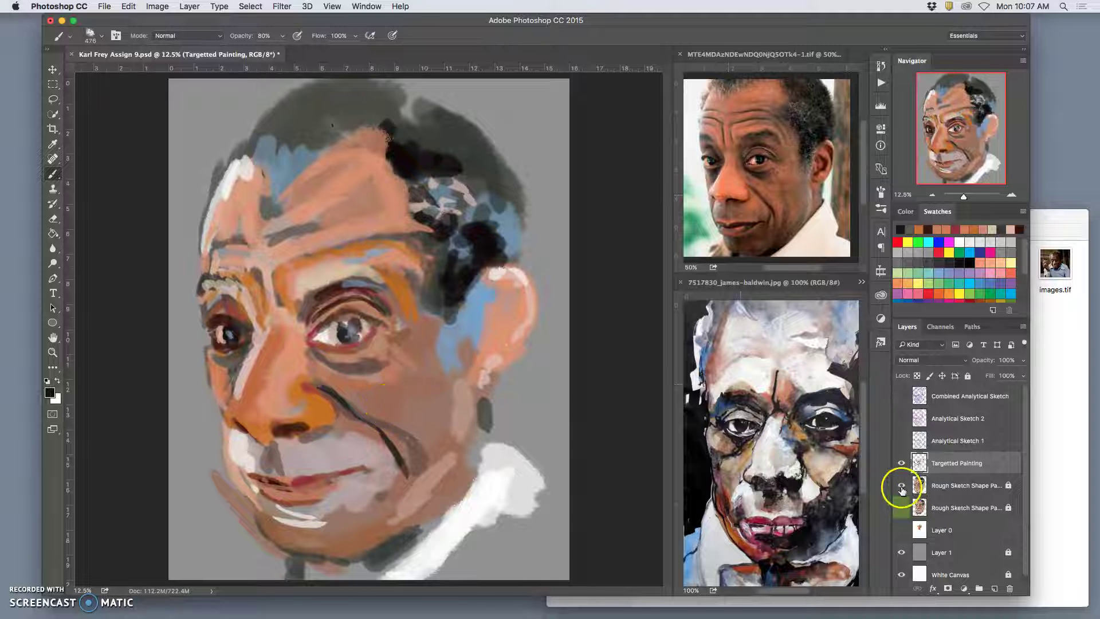
pyautogui.click(901, 485)
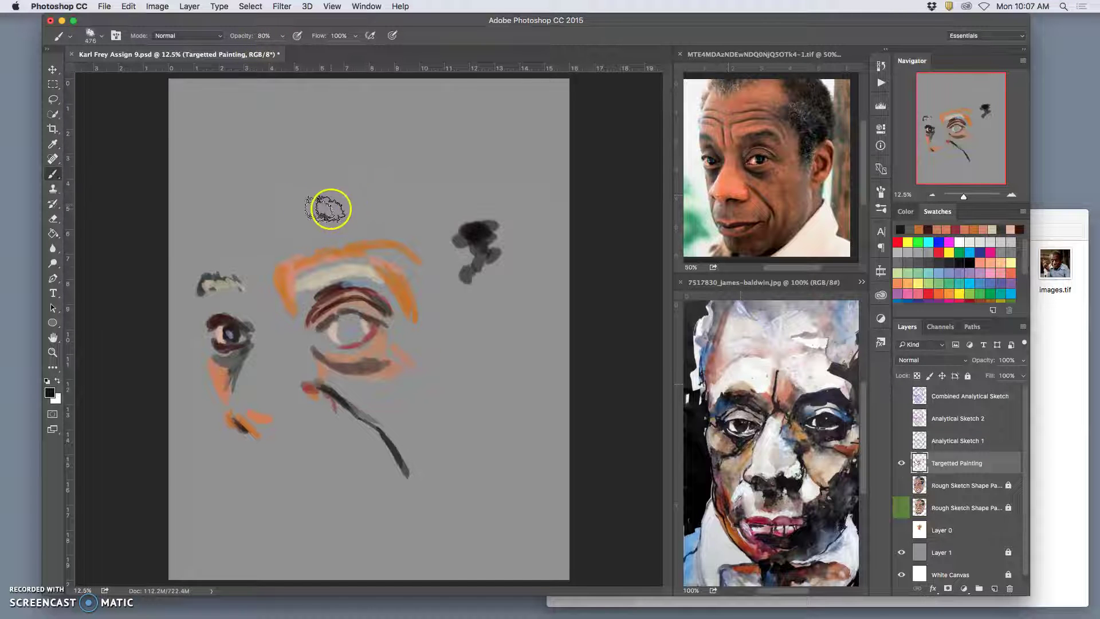
pyautogui.click(902, 486)
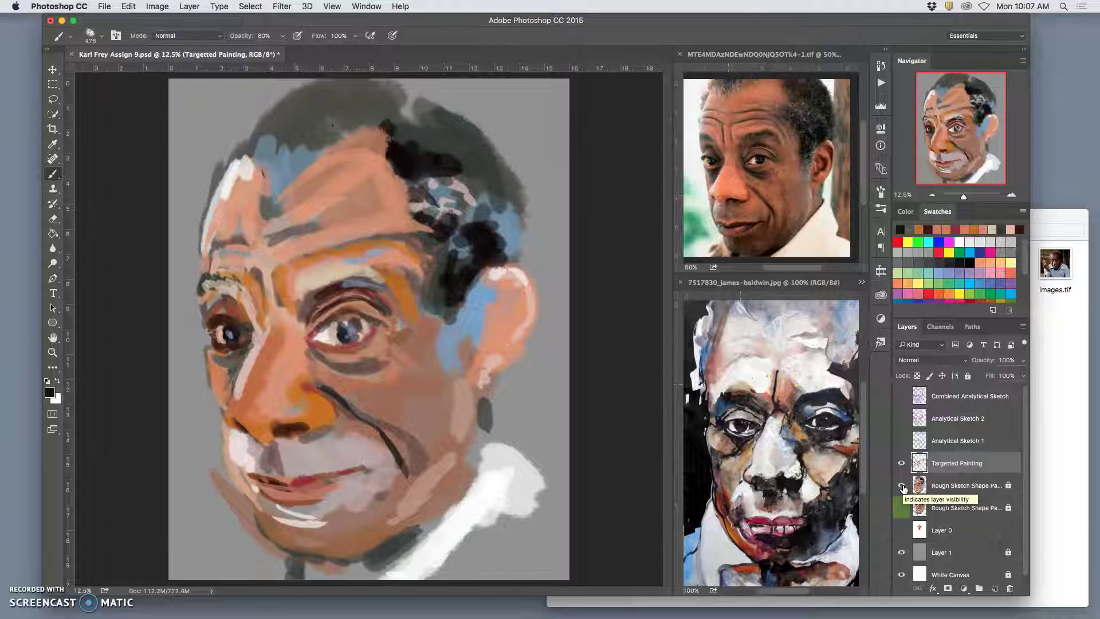
pyautogui.click(902, 486)
pyautogui.click(902, 463)
pyautogui.click(902, 486)
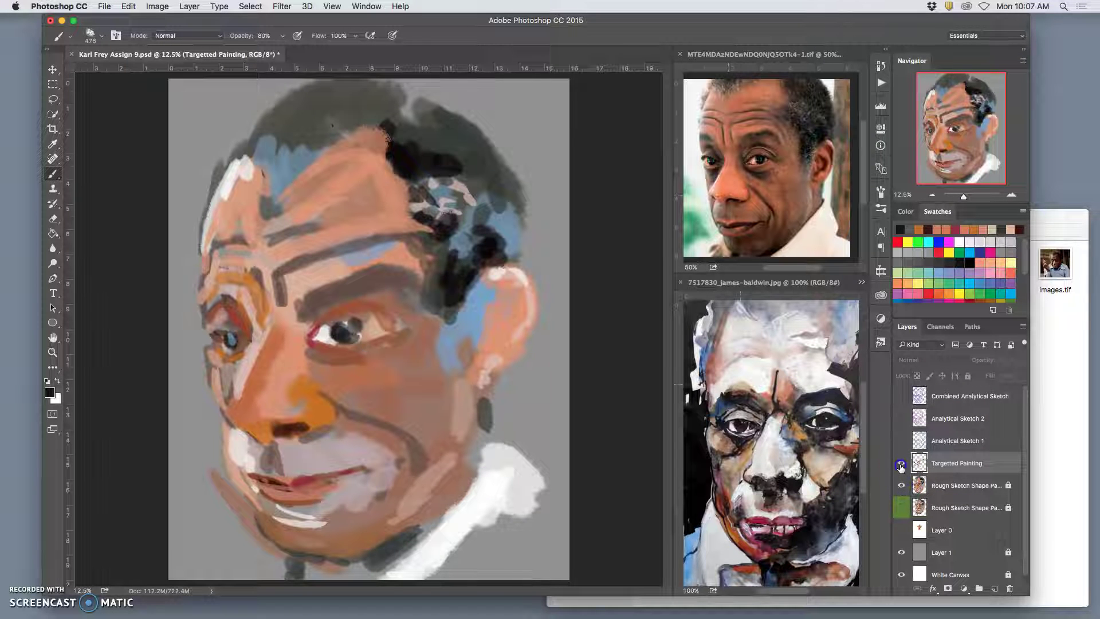
pyautogui.click(901, 465)
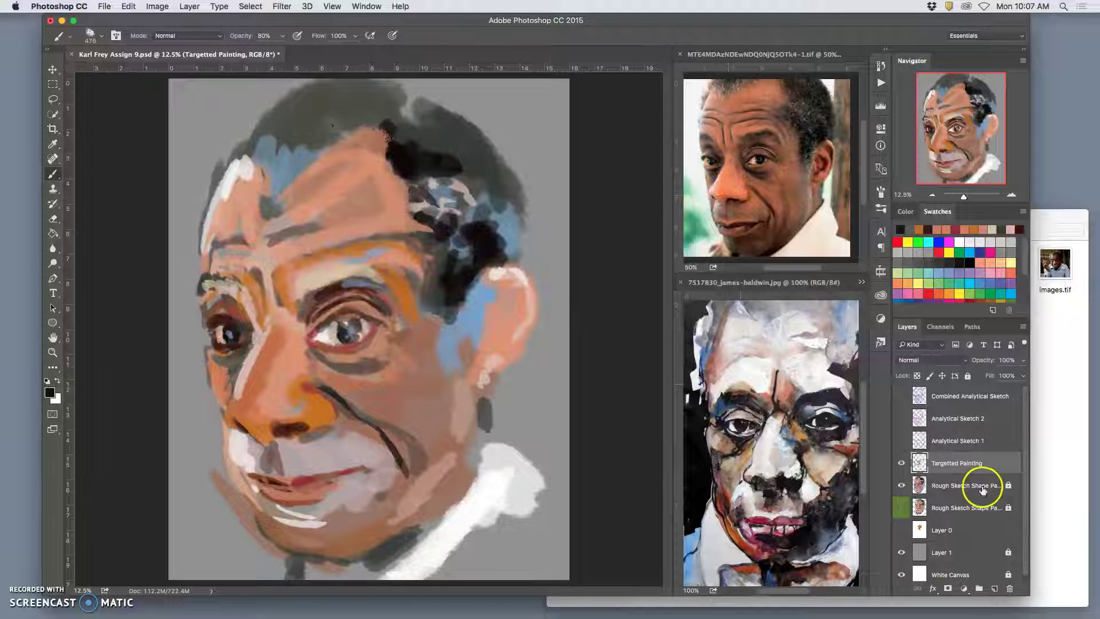
# Add a new layer above Targetted Painting and give it a red colour label.
pyautogui.click(994, 588)
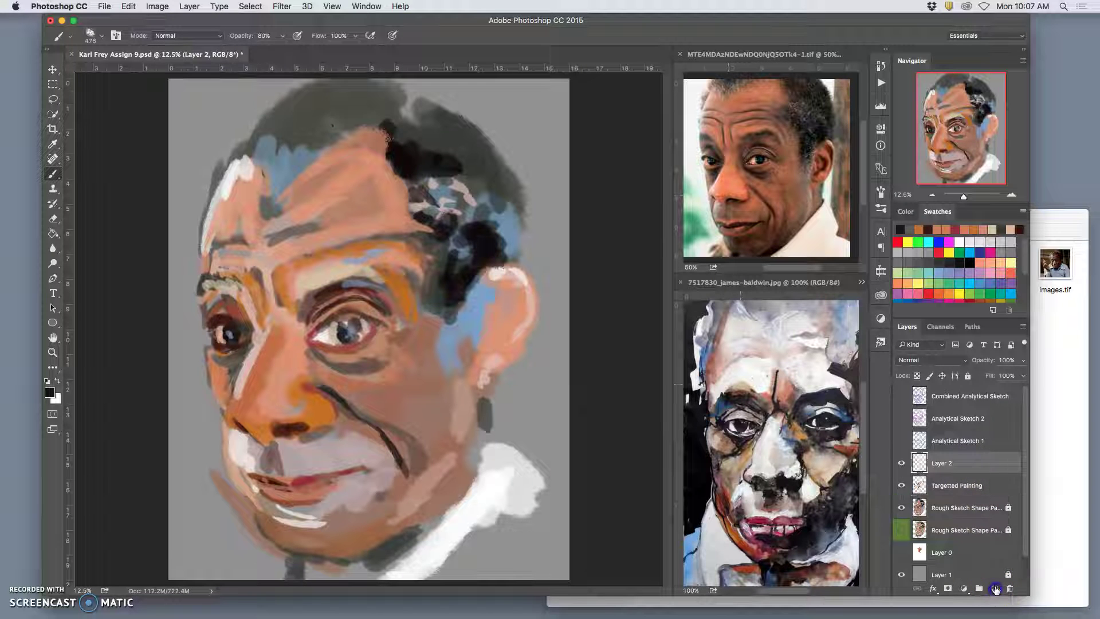
pyautogui.rightClick(901, 463)
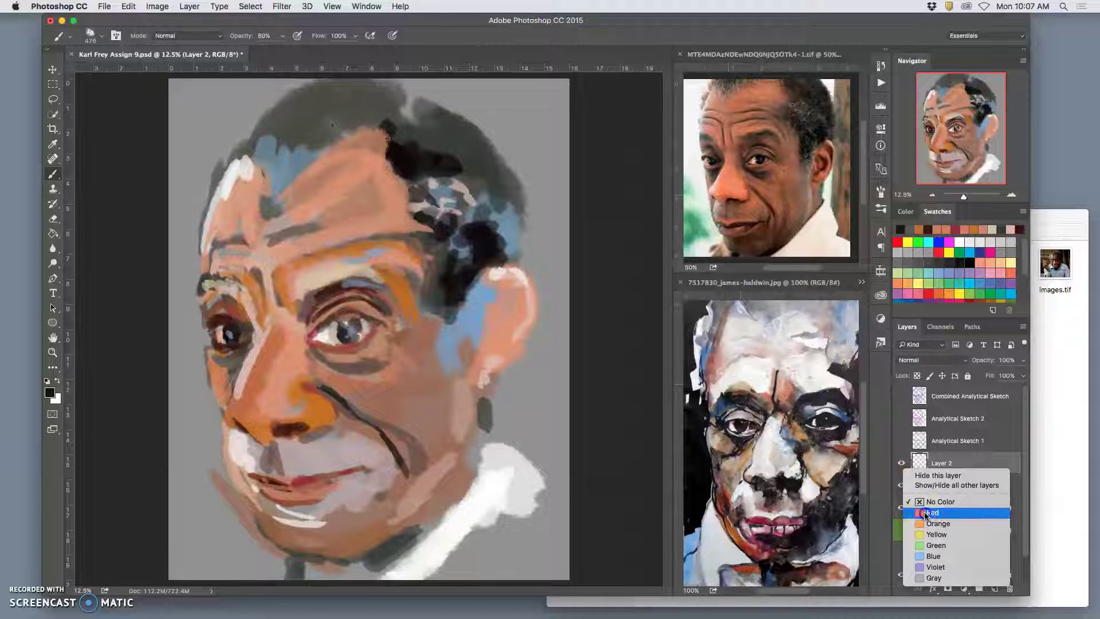
pyautogui.click(926, 512)
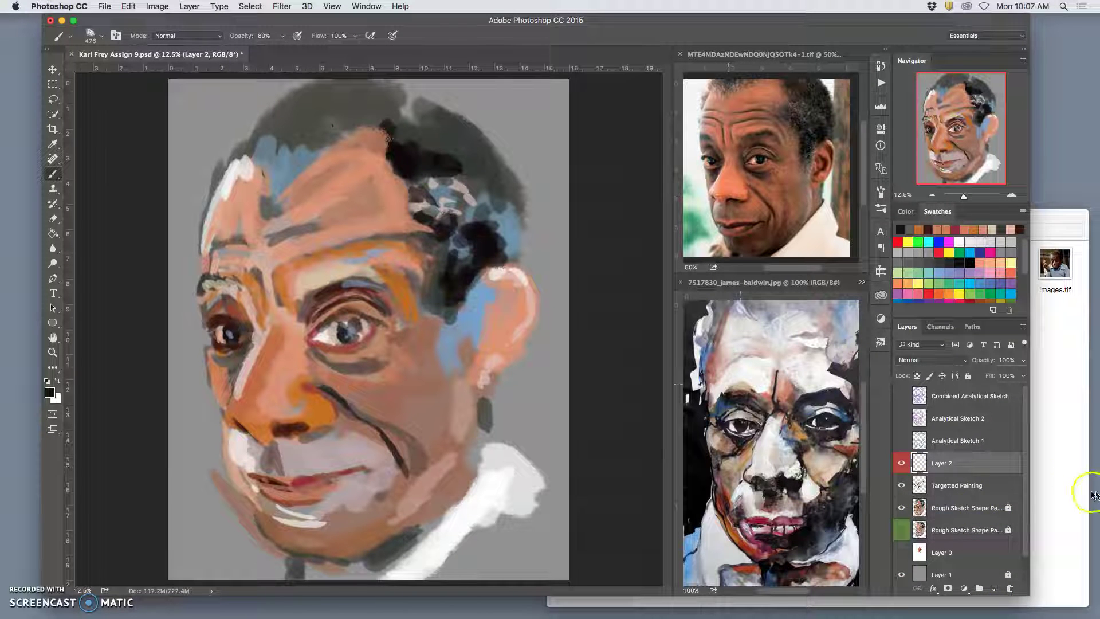
pyautogui.click(1053, 333)
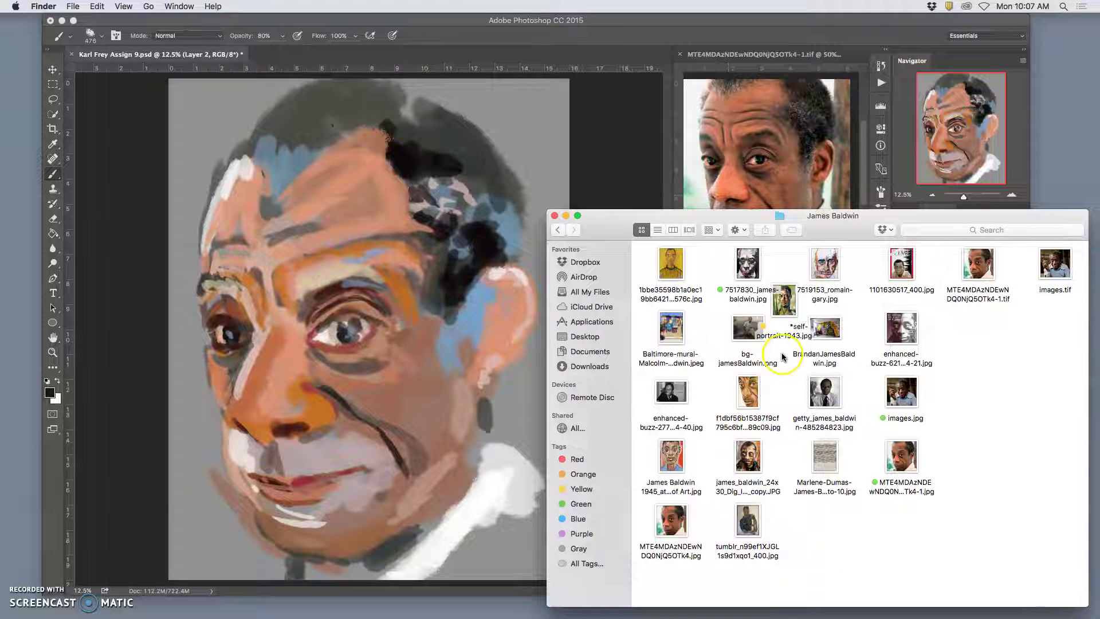
pyautogui.moveTo(791, 312); pyautogui.dragTo(798, 325)
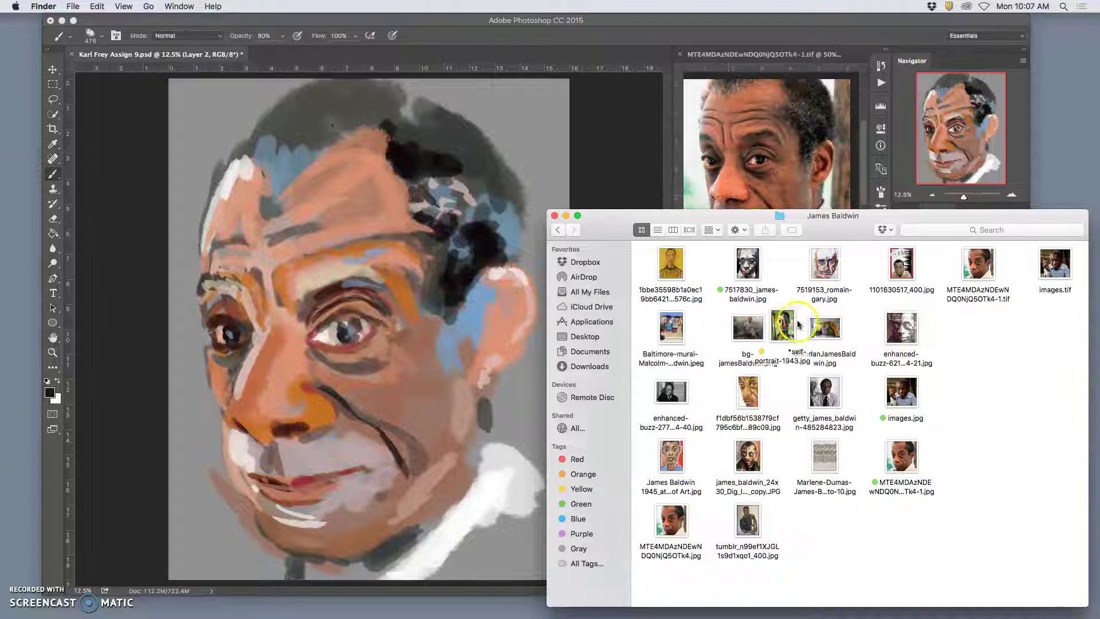
pyautogui.click(828, 156)
pyautogui.click(1035, 389)
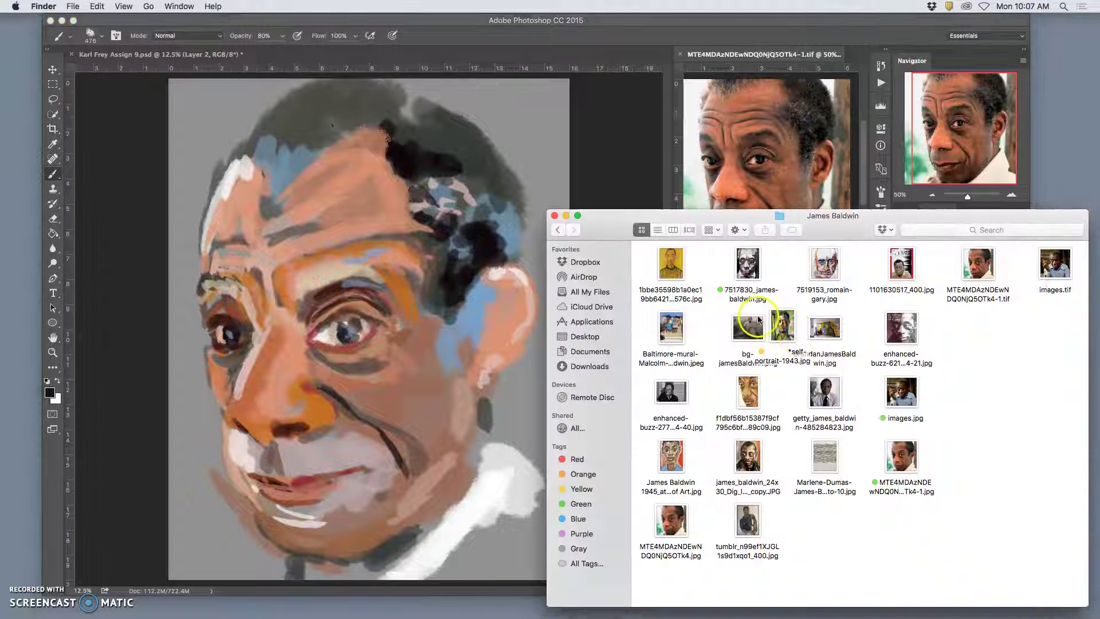
pyautogui.moveTo(786, 327); pyautogui.dragTo(835, 102)
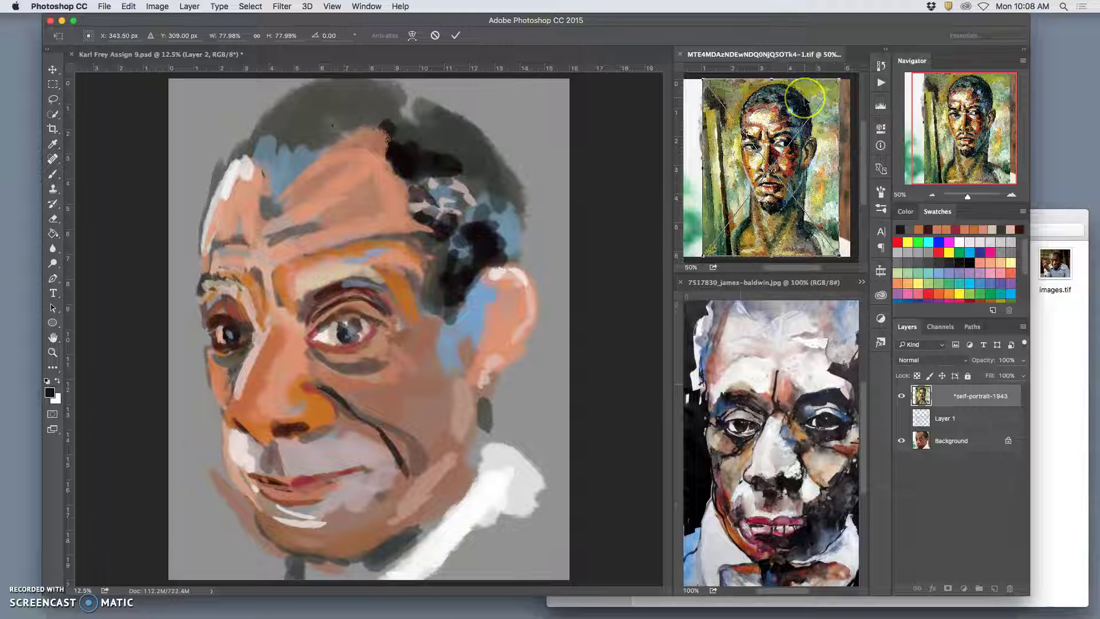
pyautogui.press('Escape')
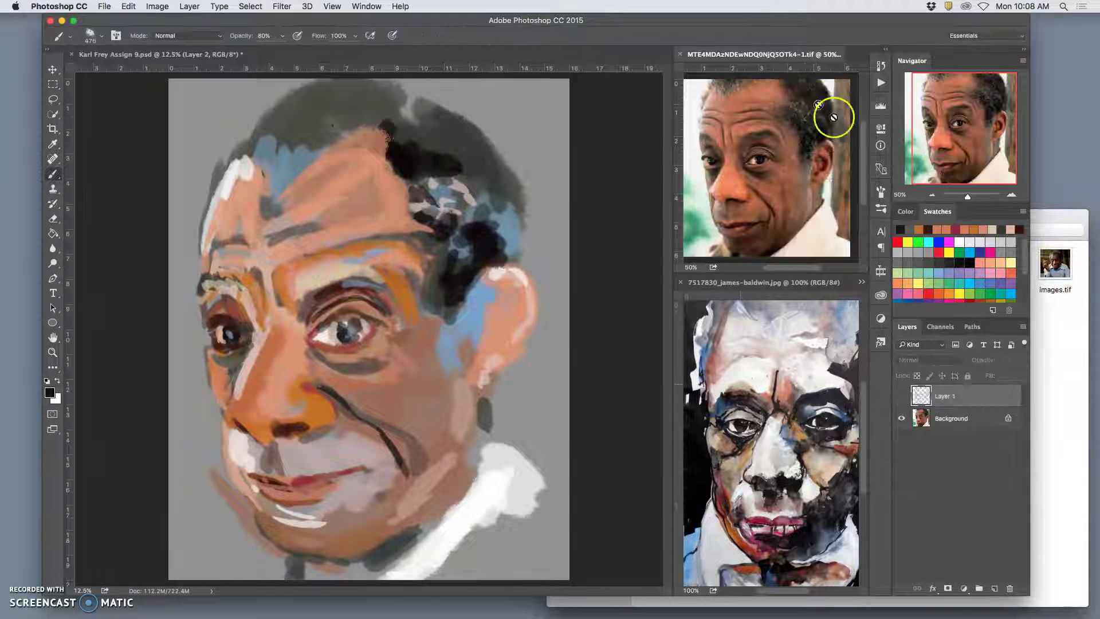
# Open *self-portrait-1943.jpg from the James Baldwin folder in Adobe Photoshop CC 2015 as a separate document and view it at 25%.
pyautogui.click(1073, 351)
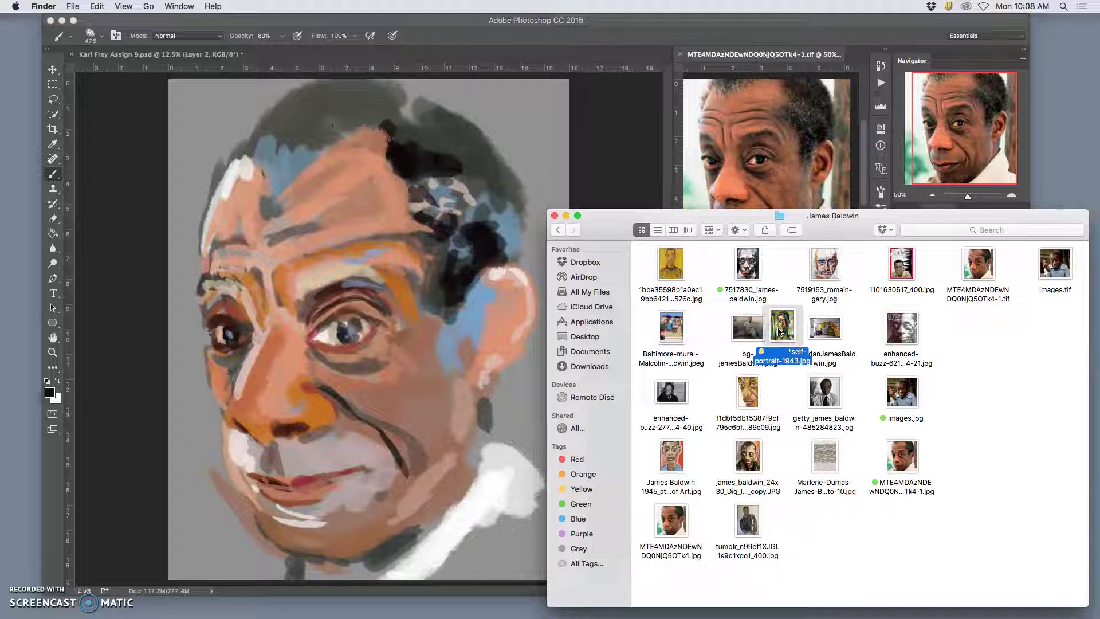
pyautogui.rightClick(781, 332)
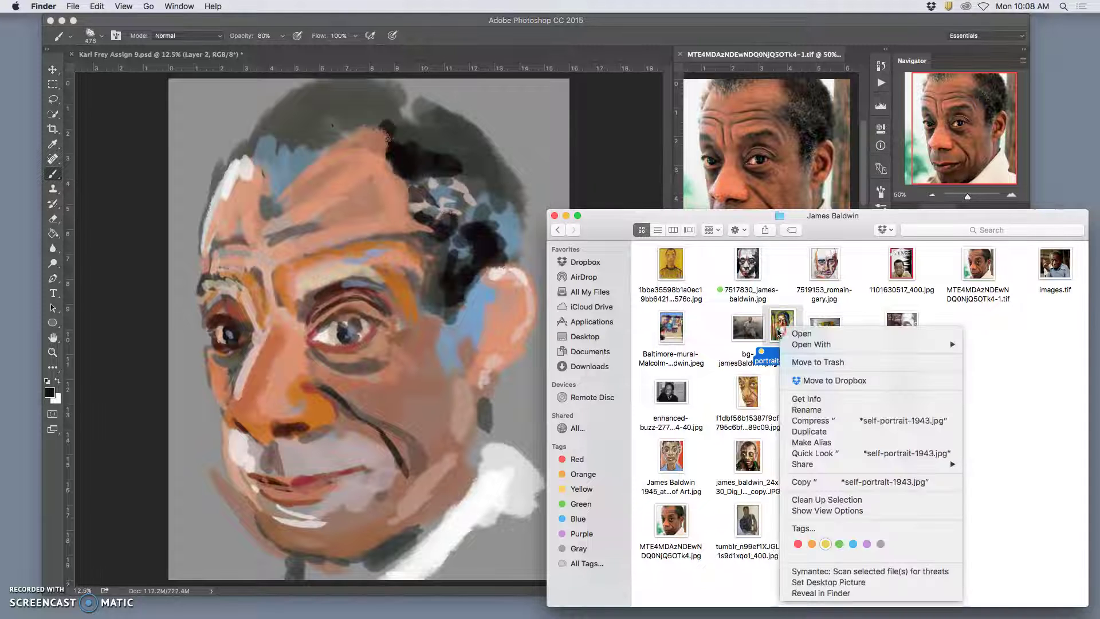
pyautogui.moveTo(802, 344)
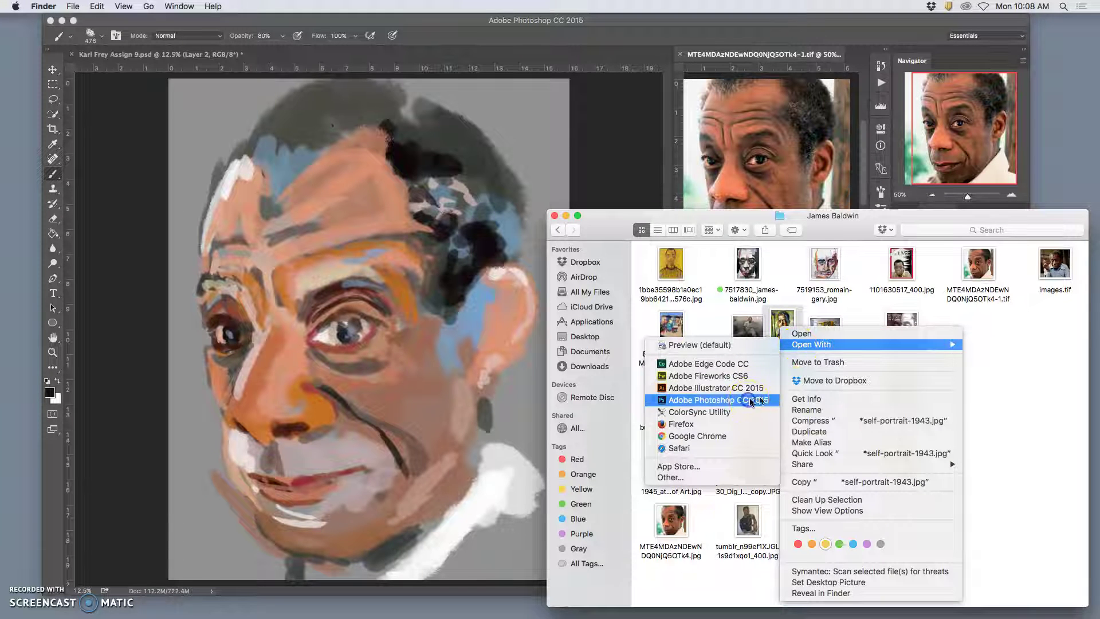
pyautogui.click(766, 399)
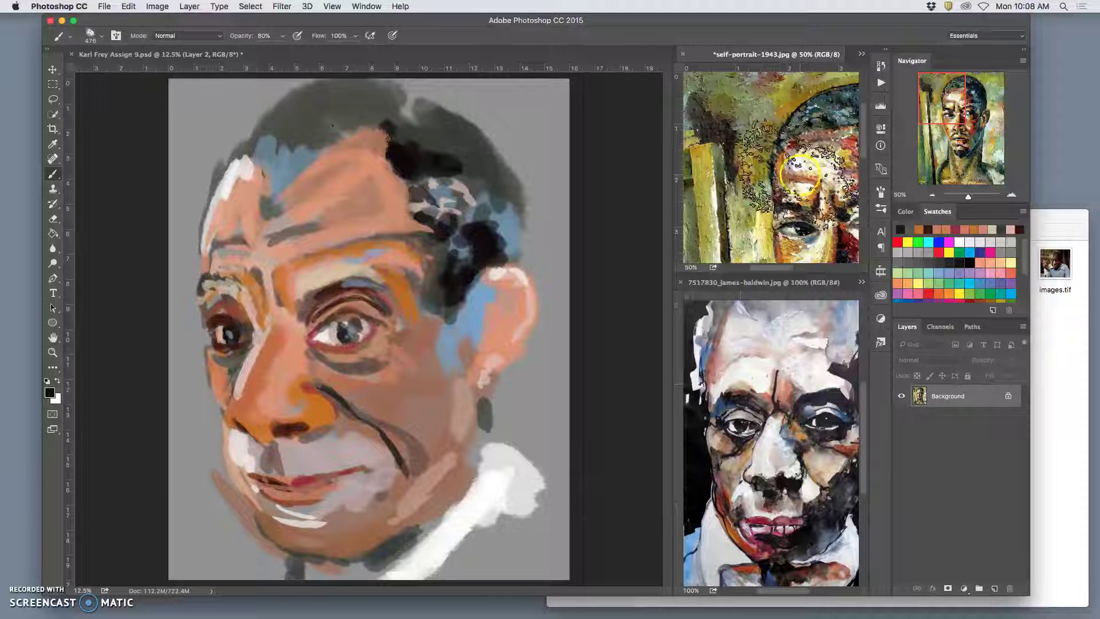
pyautogui.press('super+minus')
pyautogui.press('super+minus')
pyautogui.scroll(-5, 790, 167)
pyautogui.scroll(-5, 790, 168)
pyautogui.scroll(6, 790, 166)
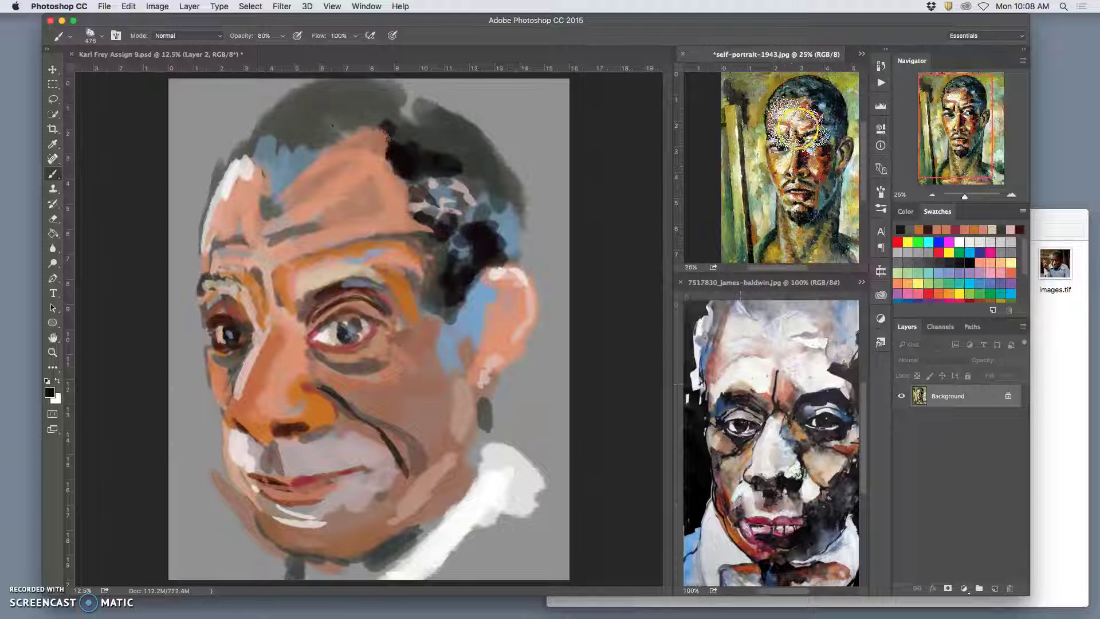
# Bring the photo reference back to the front and open the yellow portrait 1bbe35598b1a0ec19bb64212821d576c.jpg from the James Baldwin folder in Photoshop.
pyautogui.click(862, 57)
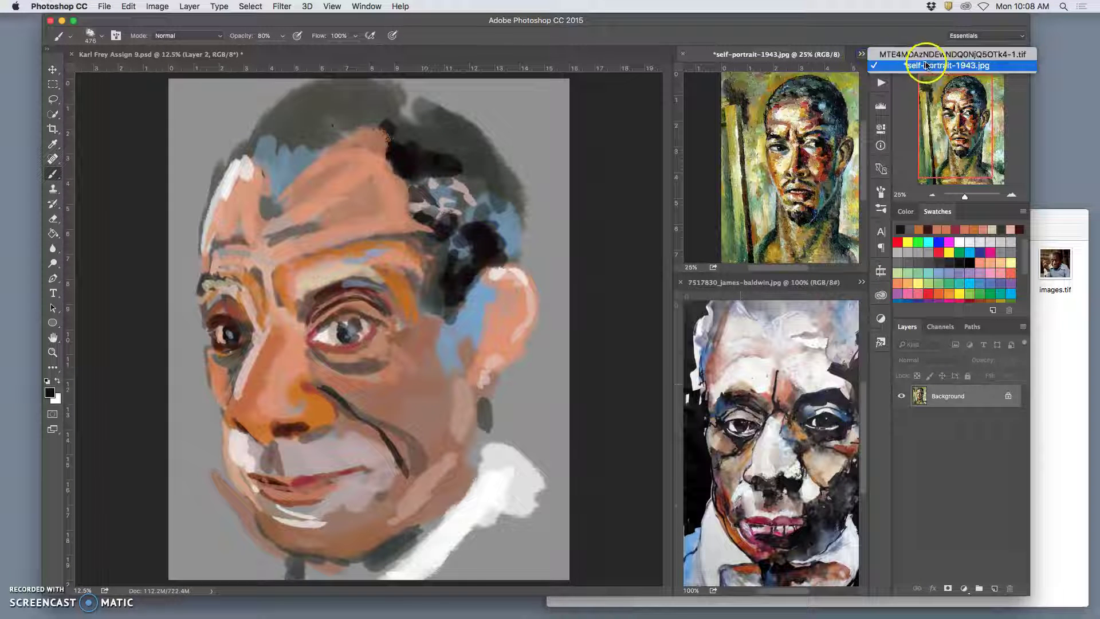
pyautogui.click(916, 40)
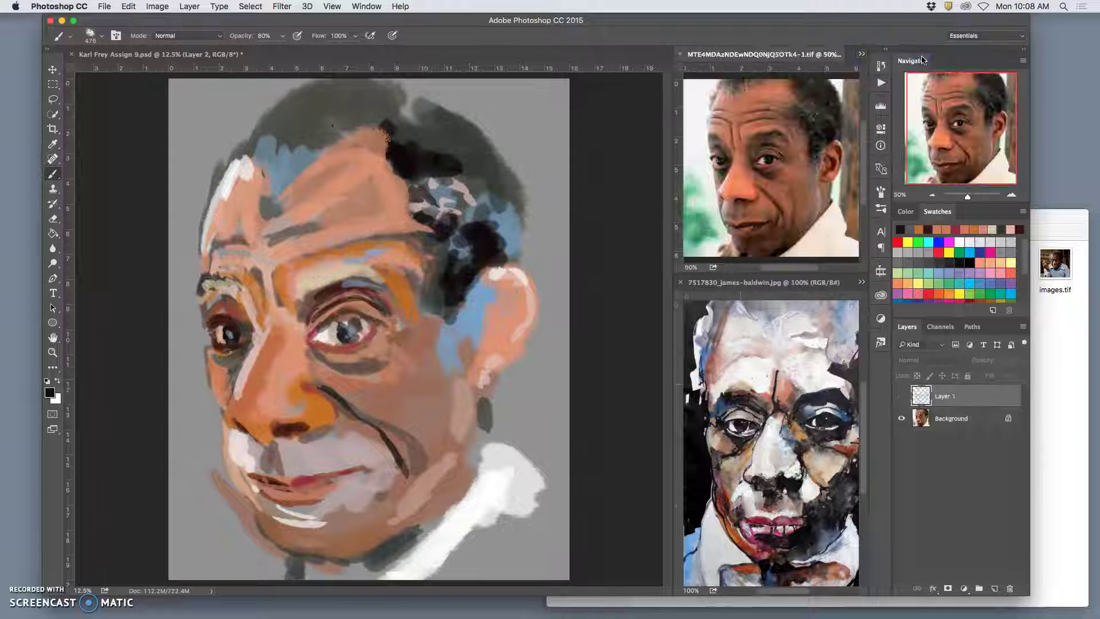
pyautogui.click(1065, 384)
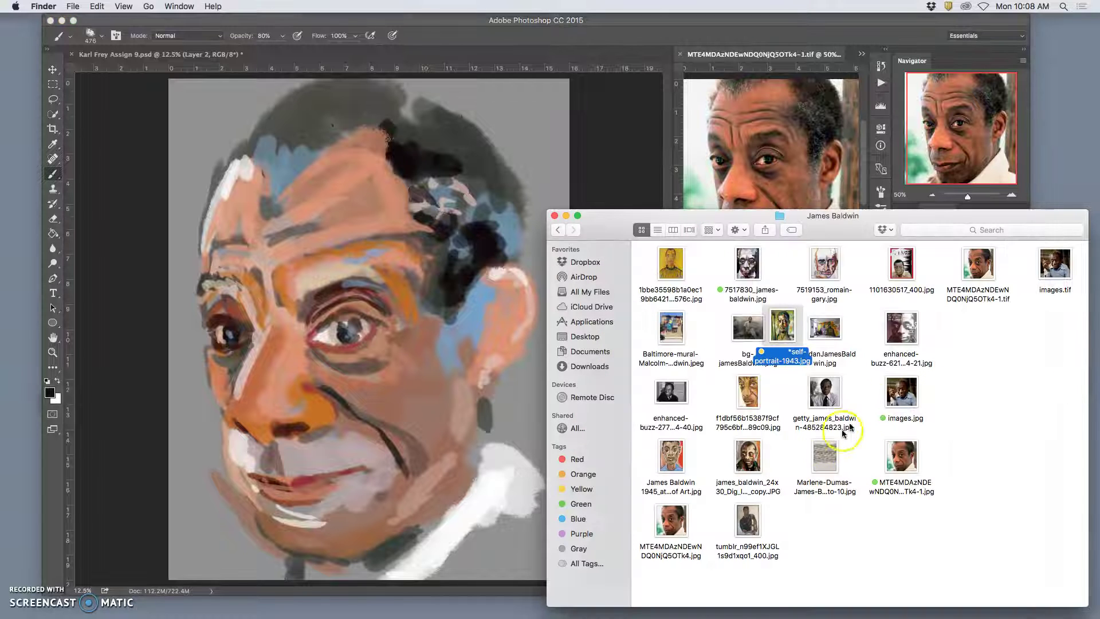
pyautogui.click(675, 277)
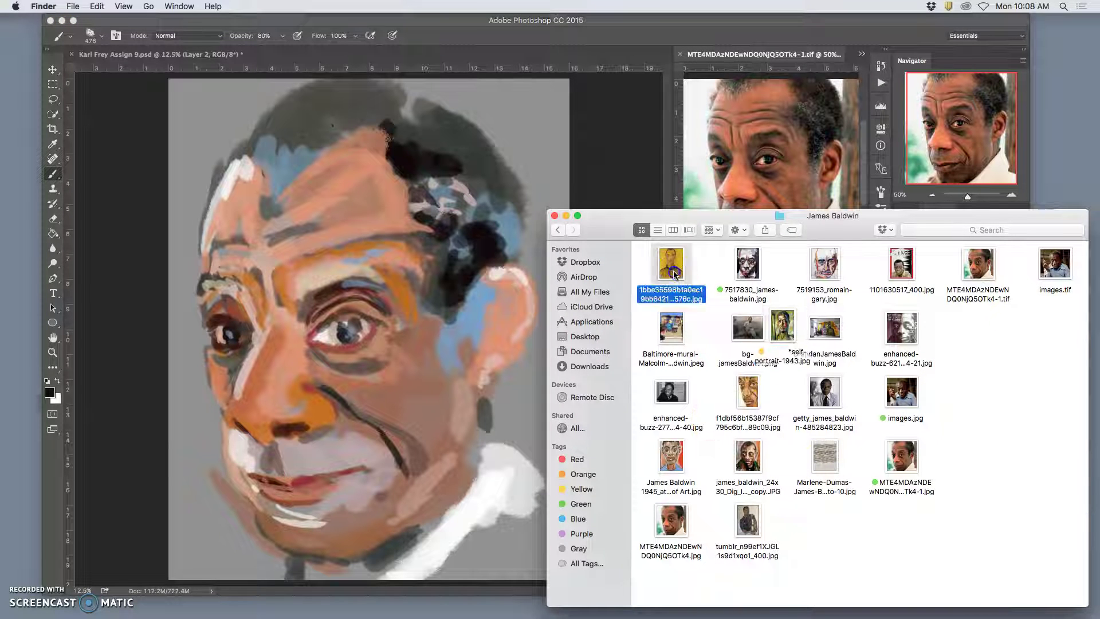
pyautogui.rightClick(674, 277)
pyautogui.moveTo(687, 288)
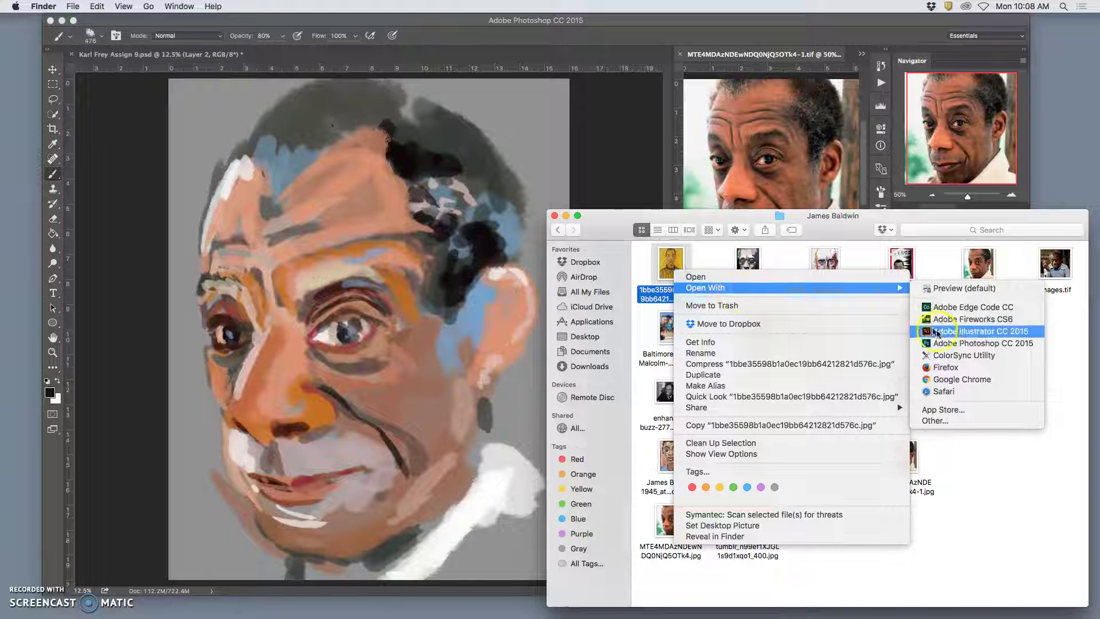
pyautogui.click(949, 344)
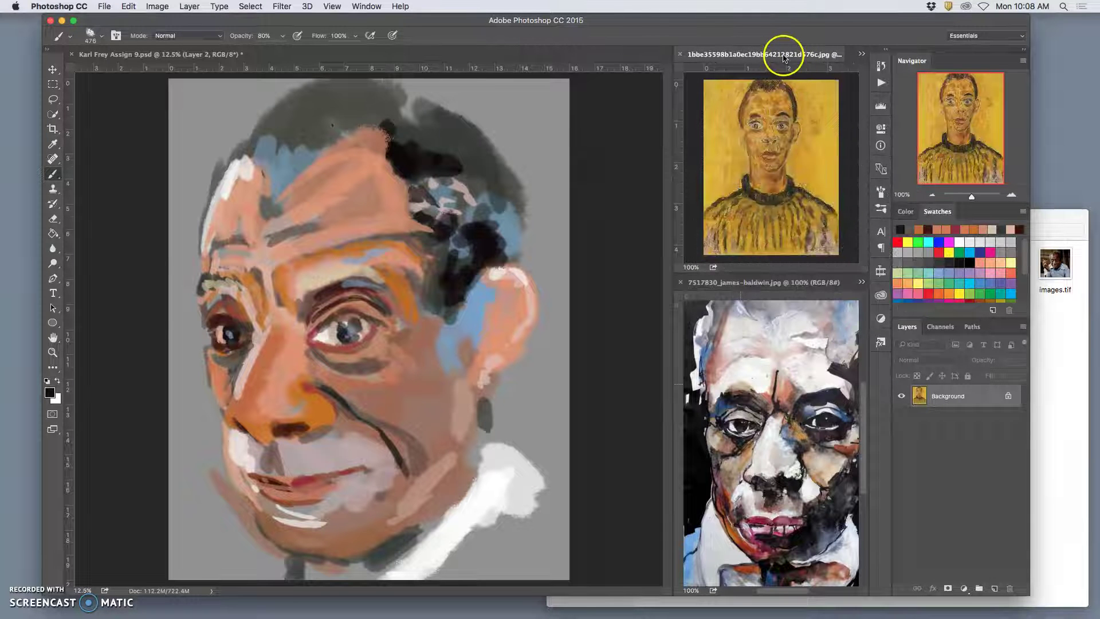
# Move the yellow portrait document into the lower reference group and show it at 200%.
pyautogui.moveTo(783, 57); pyautogui.dragTo(797, 289)
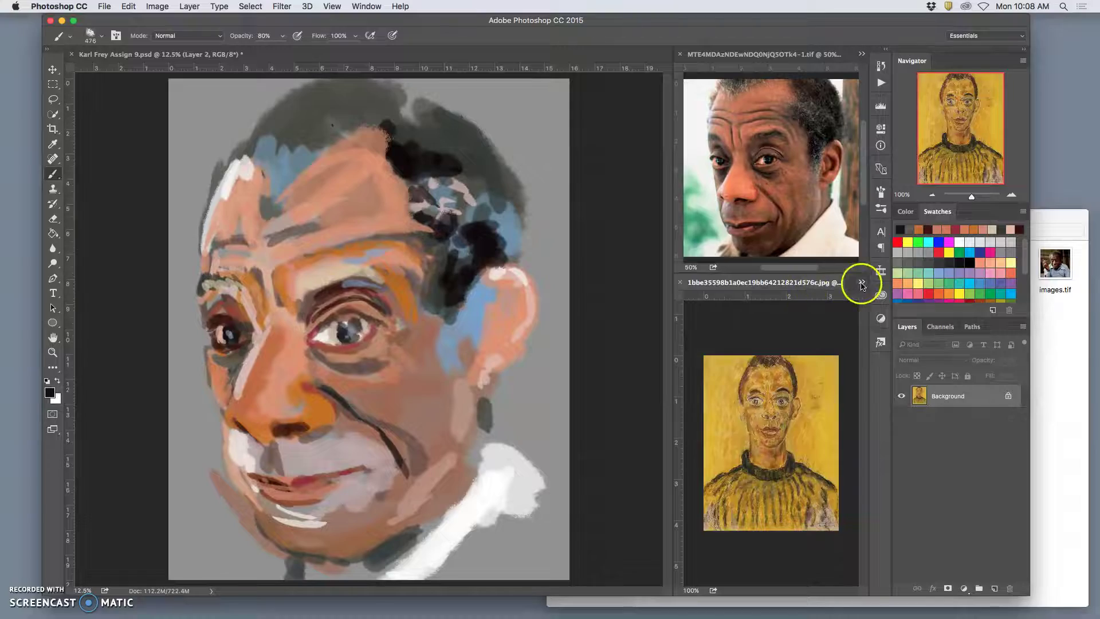
pyautogui.press('super+plus')
pyautogui.scroll(3, 784, 402)
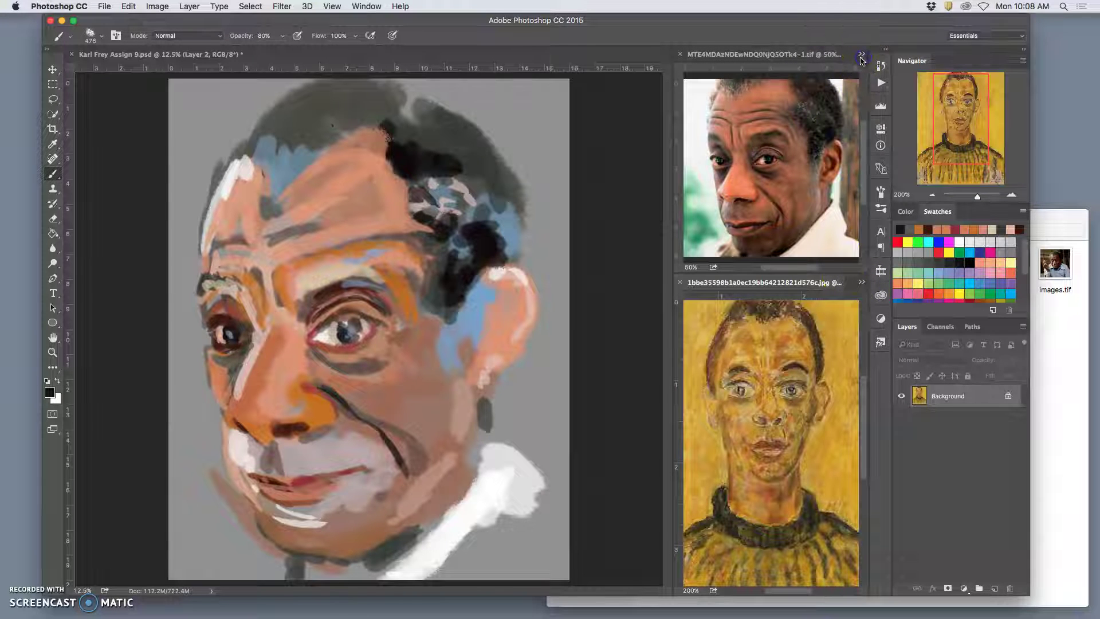
# Bring up the *self-portrait-1943.jpg document and move it into the lower reference group, beneath the photo.
pyautogui.click(861, 56)
pyautogui.click(793, 56)
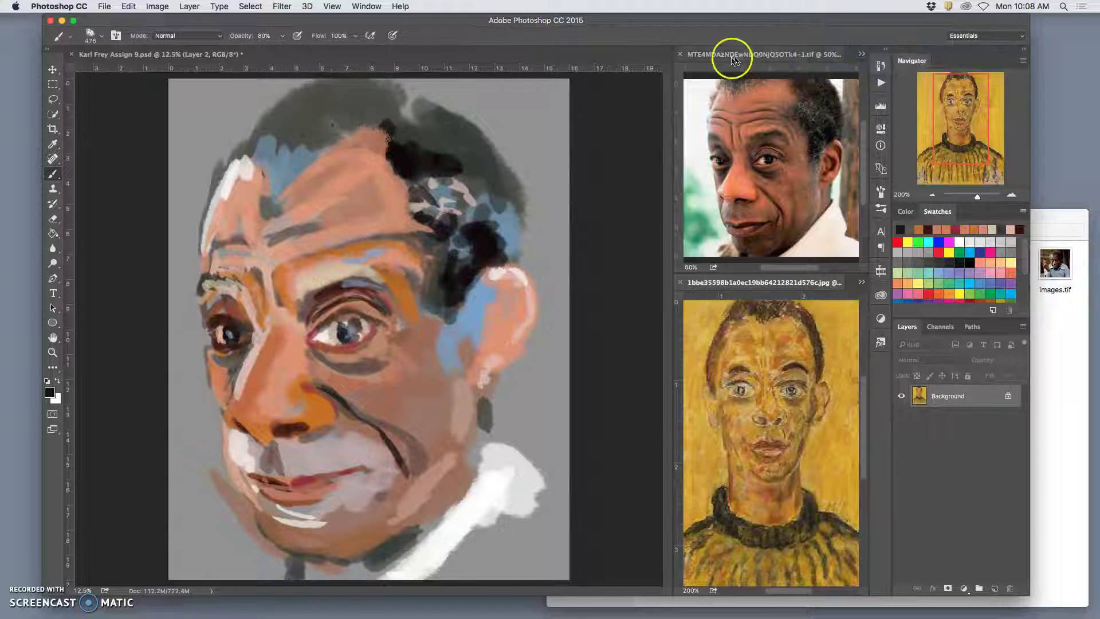
pyautogui.moveTo(846, 59); pyautogui.dragTo(860, 58)
pyautogui.click(862, 55)
pyautogui.click(880, 69)
pyautogui.click(799, 83)
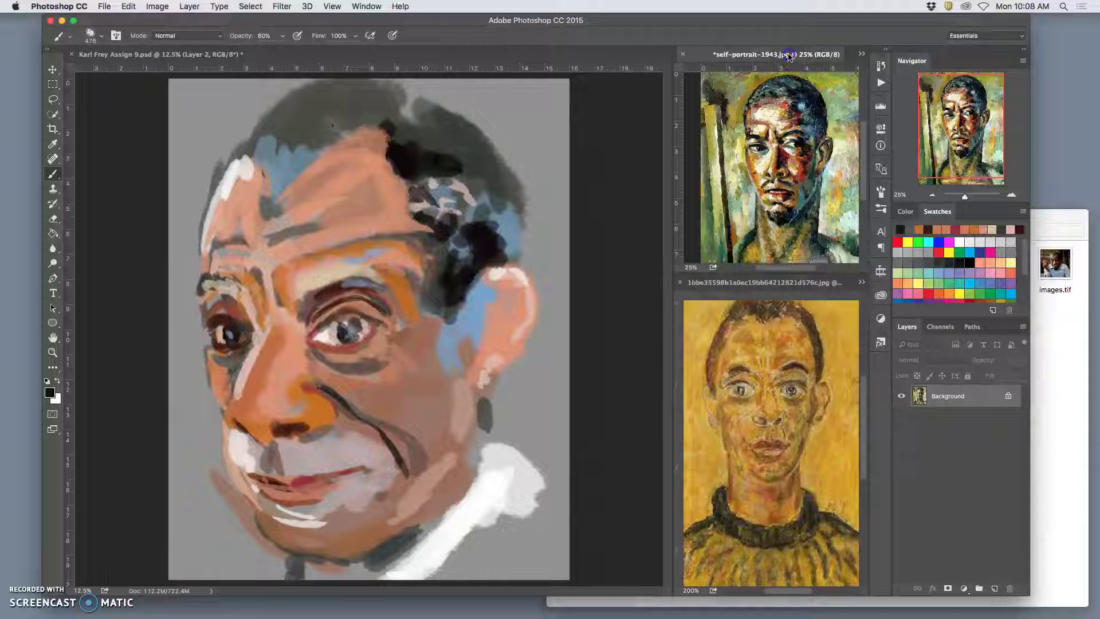
pyautogui.moveTo(799, 83); pyautogui.dragTo(823, 285)
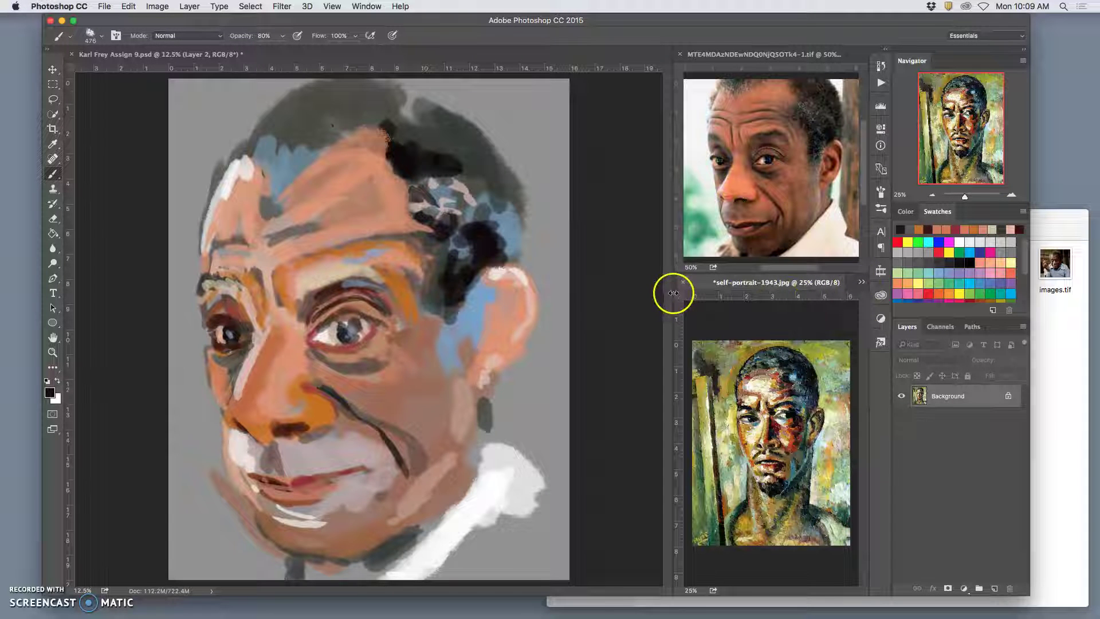
# Widen the reference document area and display *self-portrait-1943.jpg at 50% in the lower group.
pyautogui.moveTo(669, 294); pyautogui.dragTo(559, 294)
pyautogui.click(613, 283)
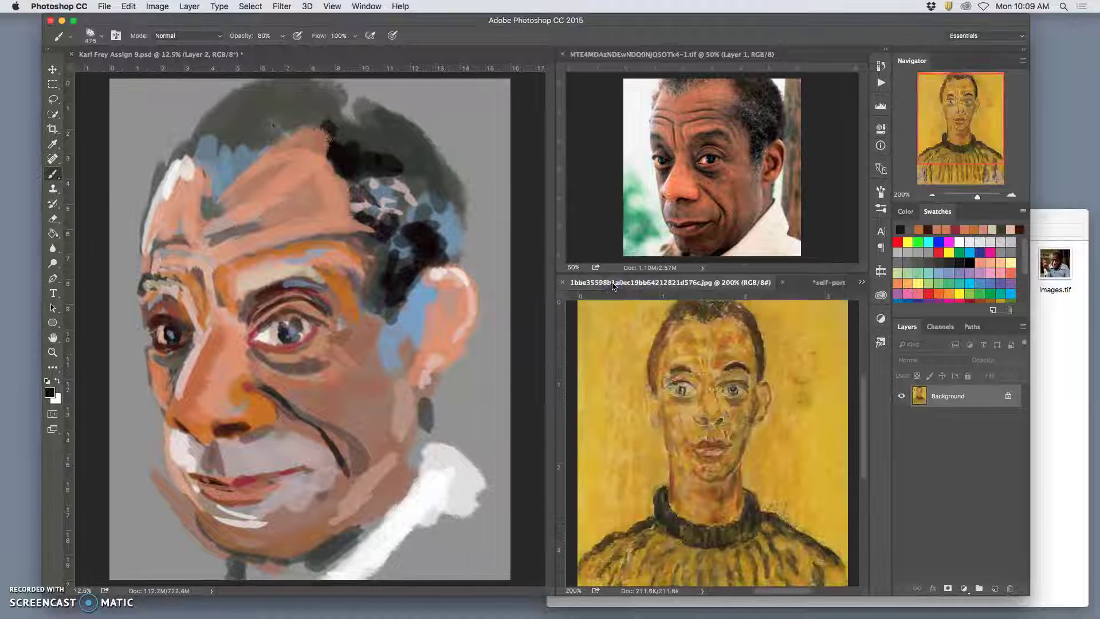
pyautogui.click(829, 283)
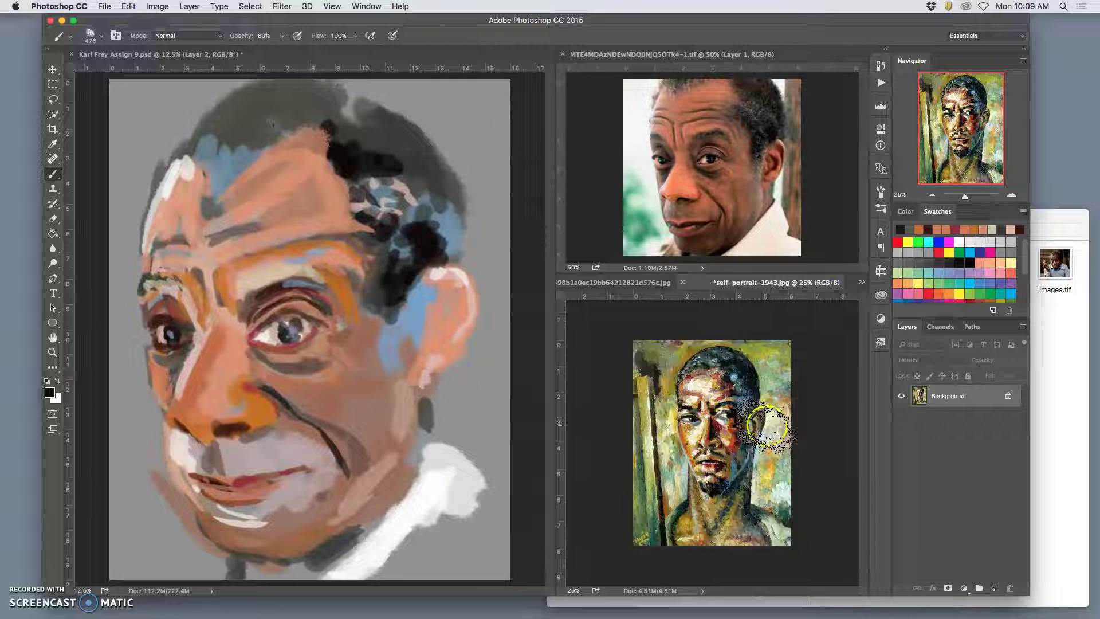
pyautogui.scroll(2, 768, 426)
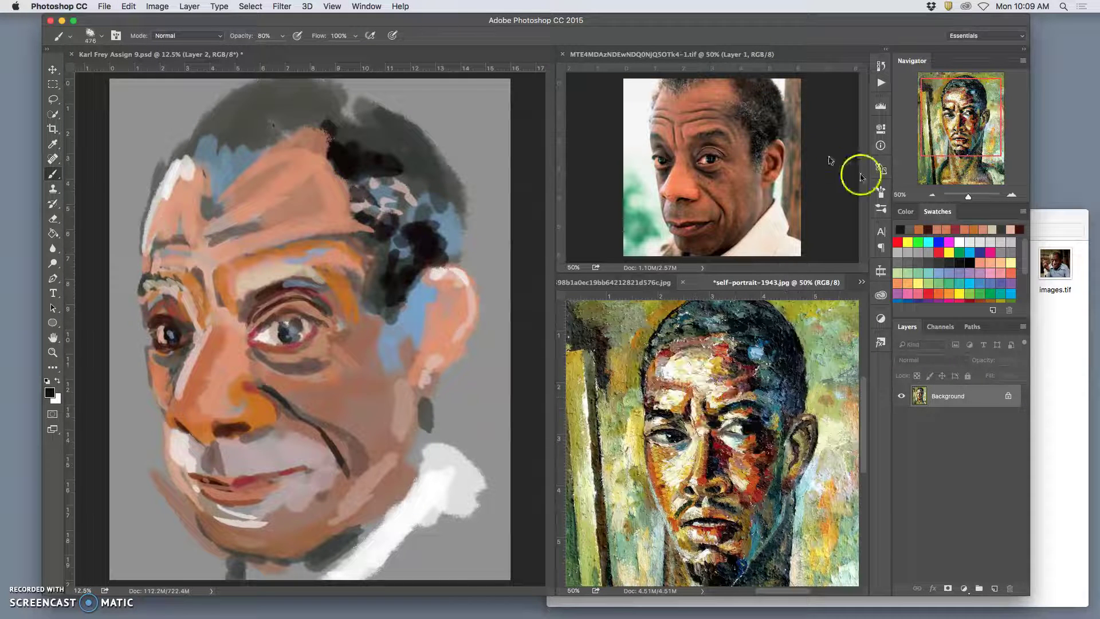
# Make the Assign 9 portrait painting the active document again.
pyautogui.click(128, 59)
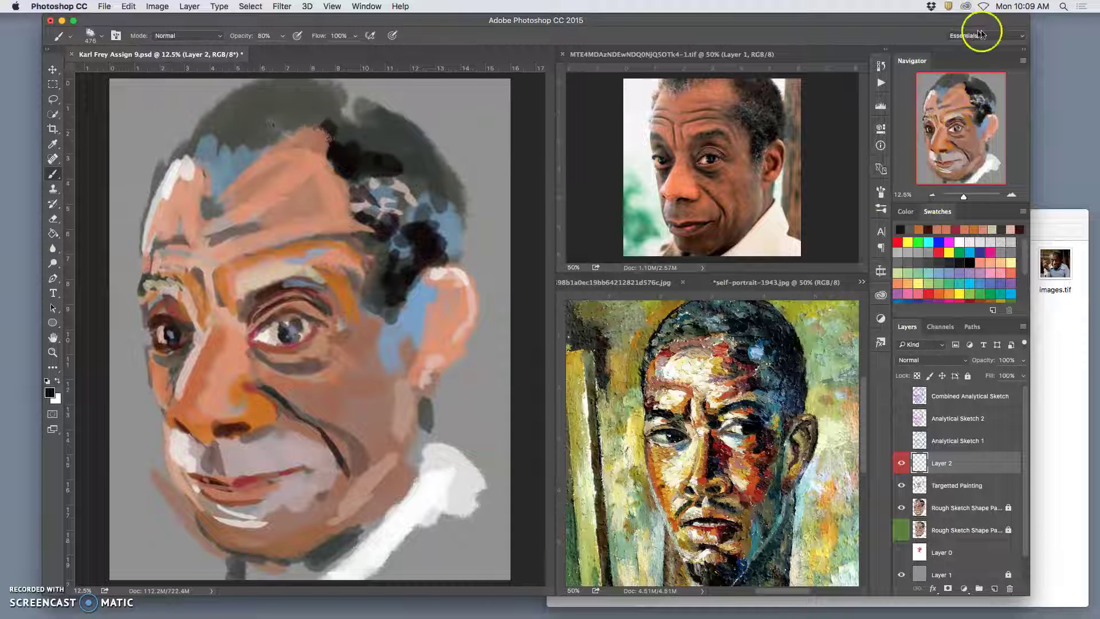
pyautogui.click(366, 7)
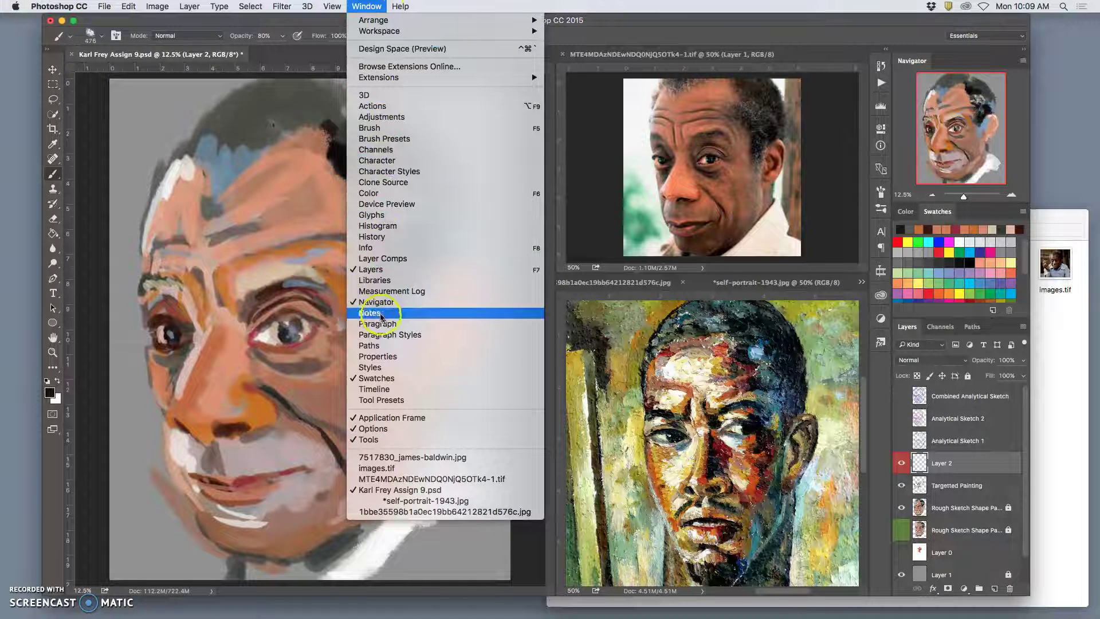
pyautogui.click(964, 142)
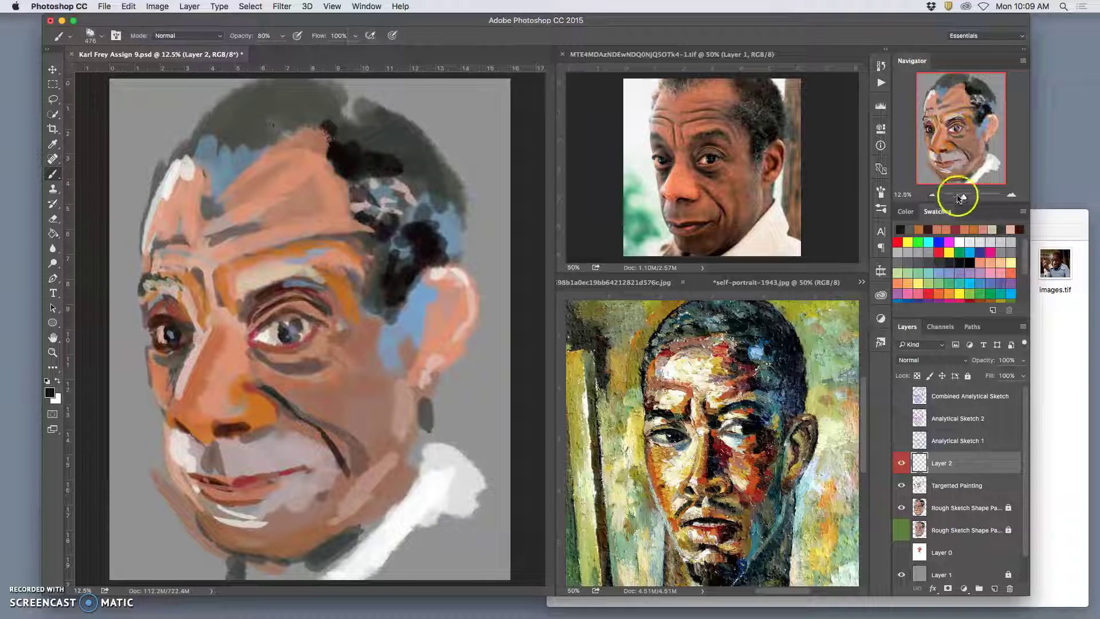
# Examine the brushwork around the eye, nose and cheek up close, and compare it with the whole portrait.
pyautogui.moveTo(963, 197); pyautogui.dragTo(975, 196)
pyautogui.moveTo(970, 140); pyautogui.dragTo(956, 130)
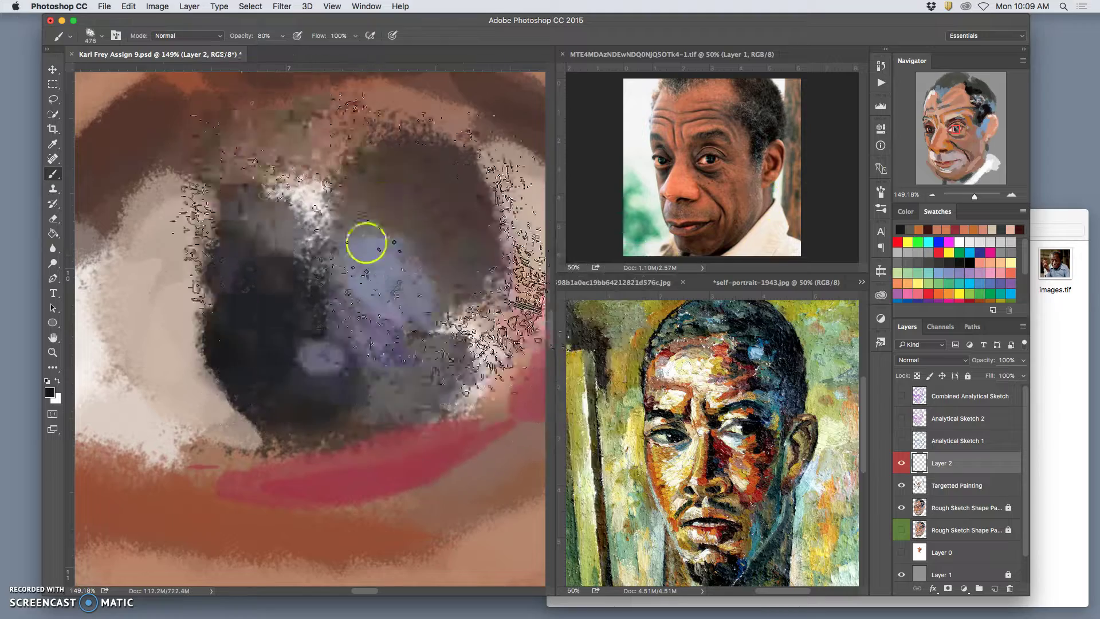
pyautogui.moveTo(334, 304); pyautogui.dragTo(354, 272)
pyautogui.press('super+minus')
pyautogui.press('super+minus')
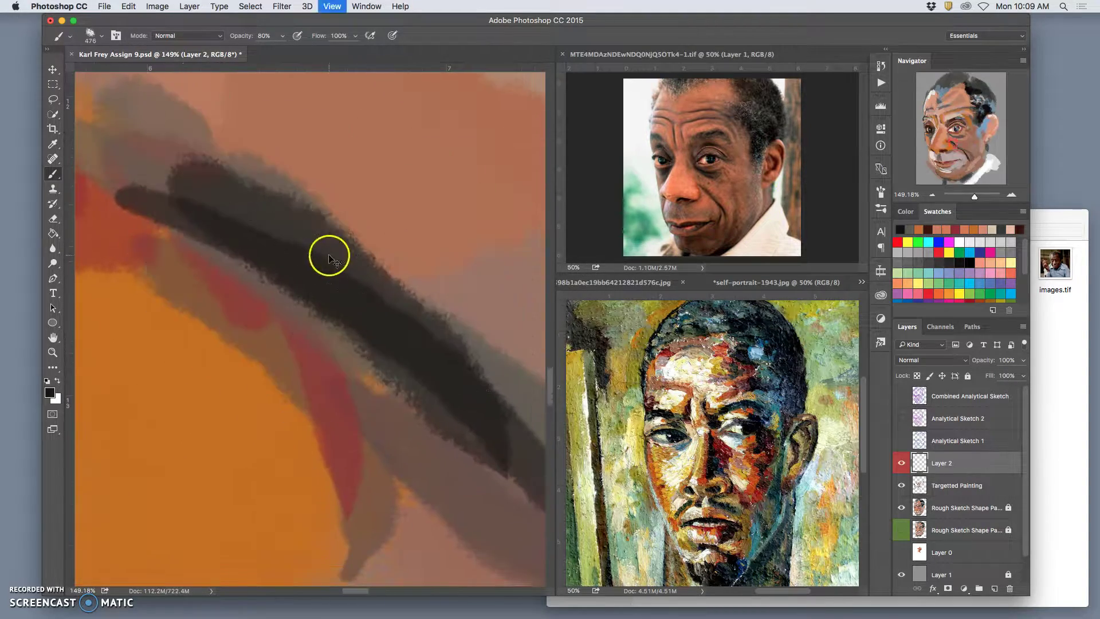
pyautogui.press('super+minus')
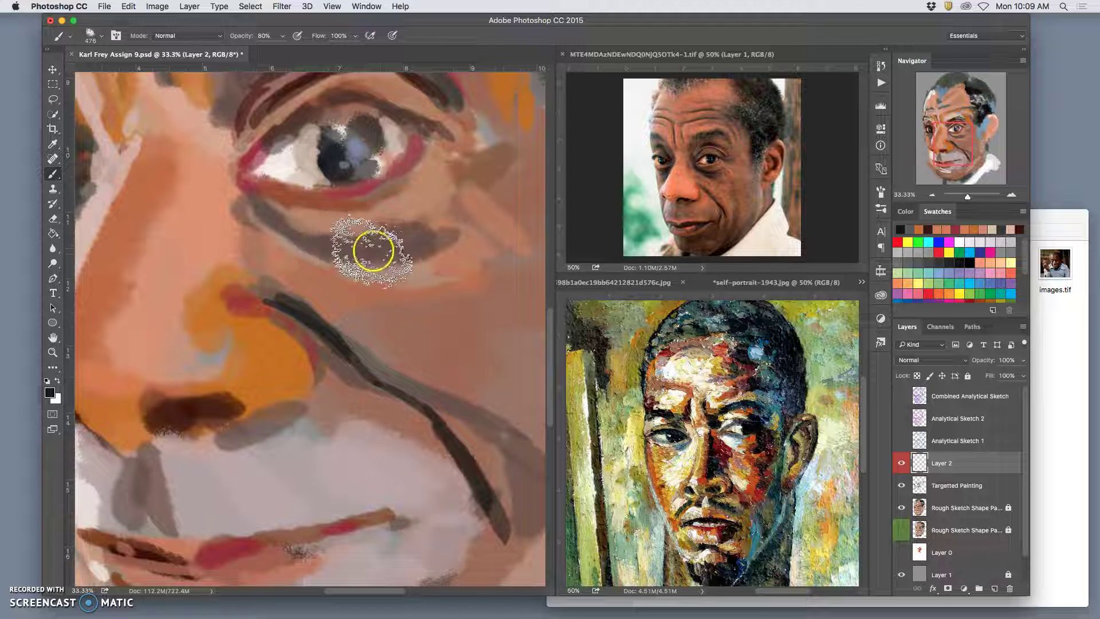
pyautogui.moveTo(380, 247); pyautogui.dragTo(369, 322)
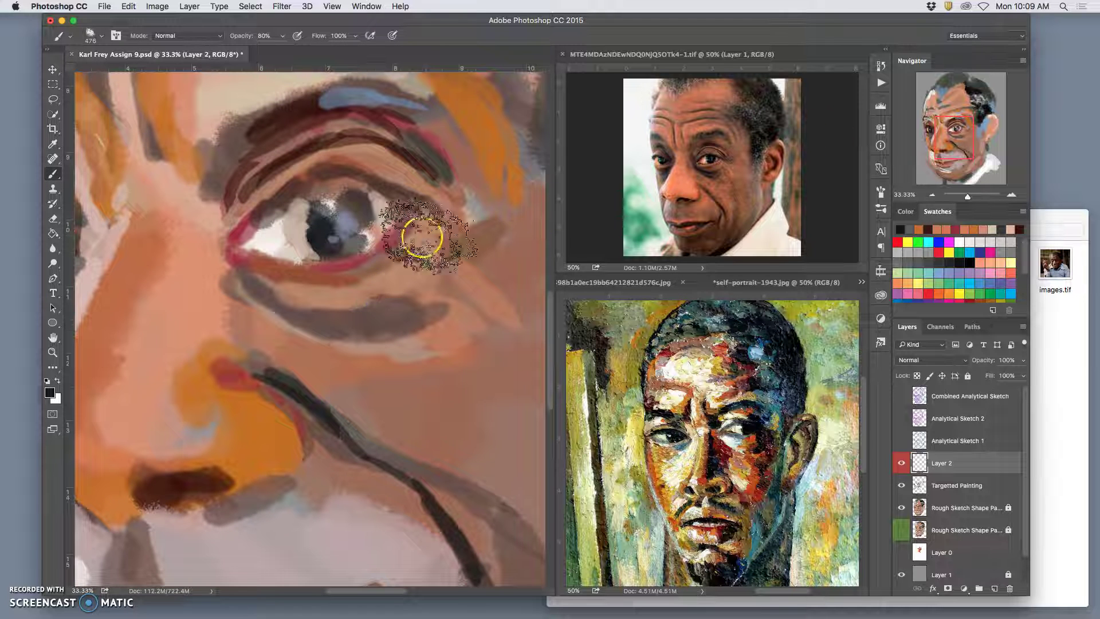
pyautogui.press('super+d')
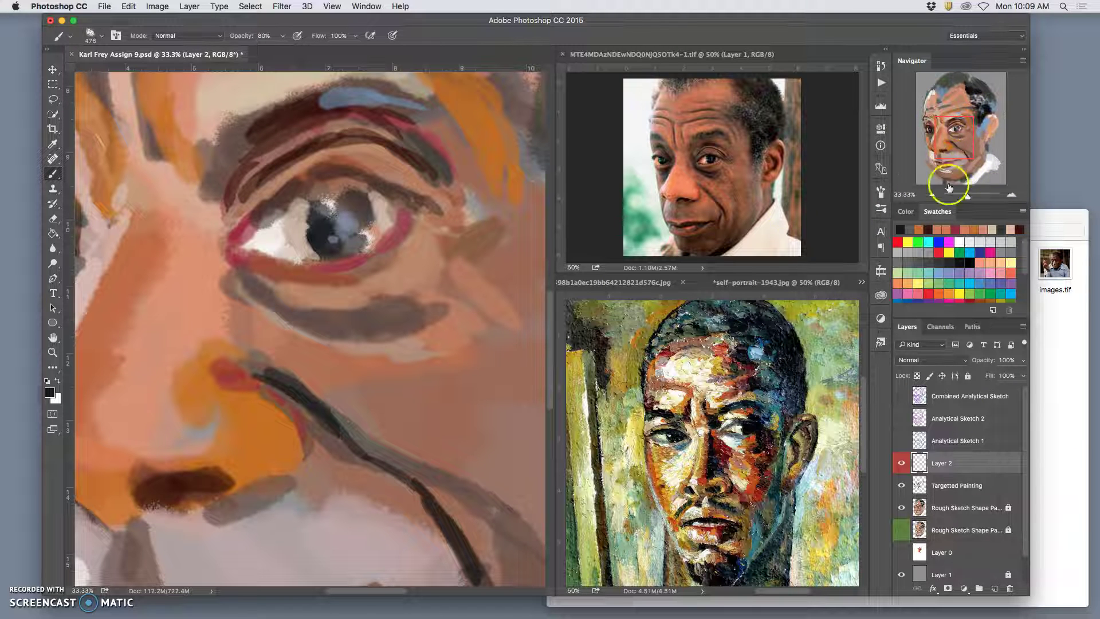
pyautogui.press('super+minus')
pyautogui.press('super+minus')
pyautogui.press('super+minus')
pyautogui.press('super+minus')
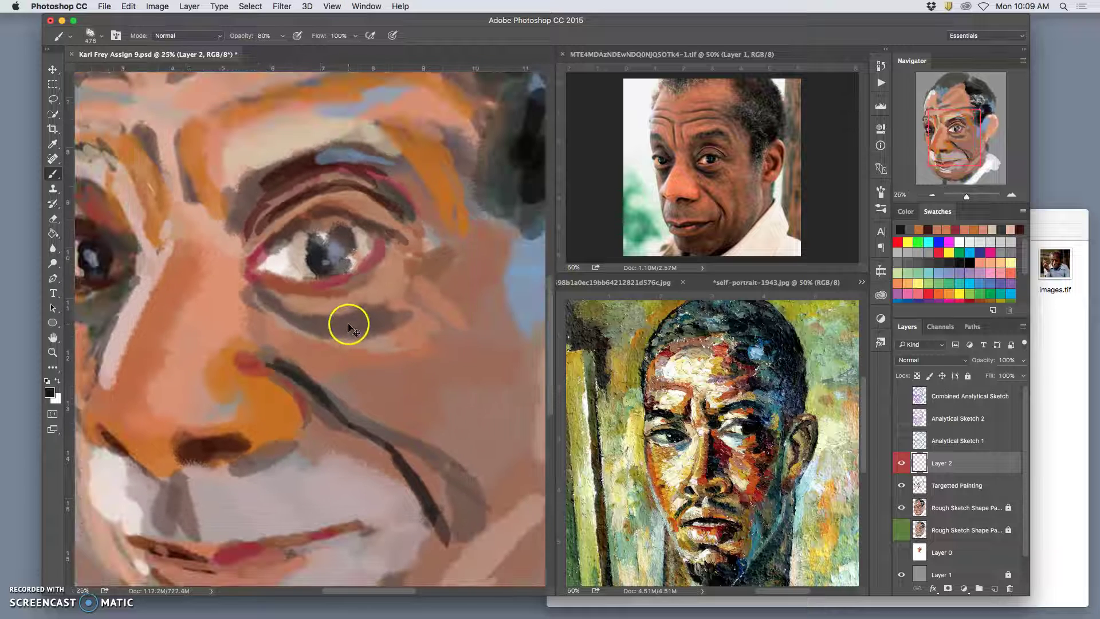
pyautogui.moveTo(450, 252)
pyautogui.mouseDown()
pyautogui.moveTo(432, 254)
pyautogui.moveTo(444, 257)
pyautogui.mouseUp()
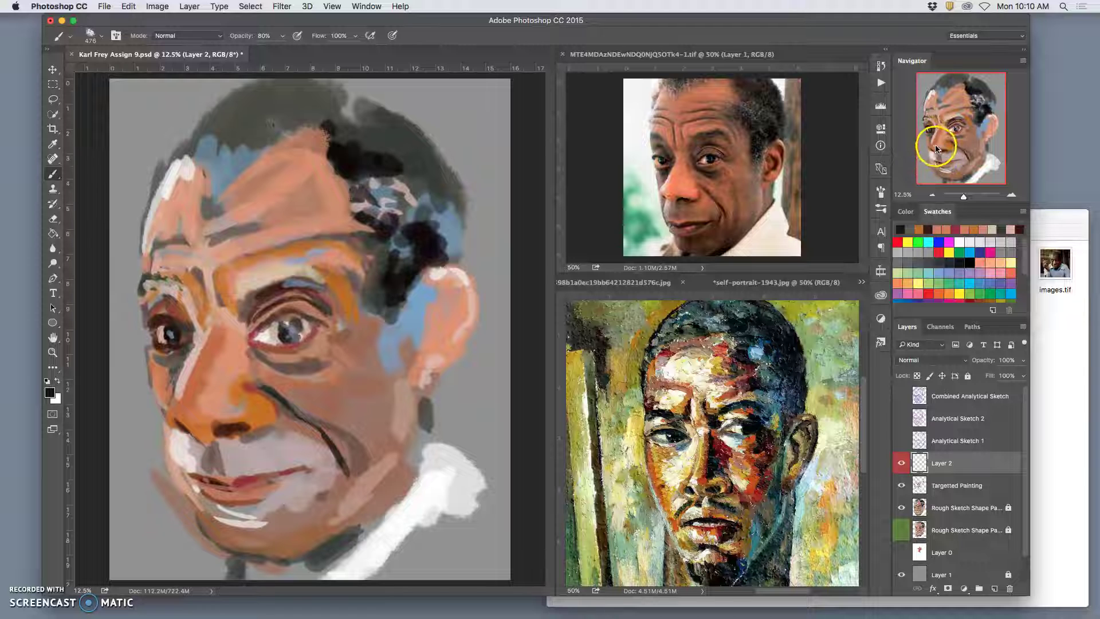
# Rename Layer 2 as Warm Up.
pyautogui.moveTo(943, 152); pyautogui.dragTo(929, 154)
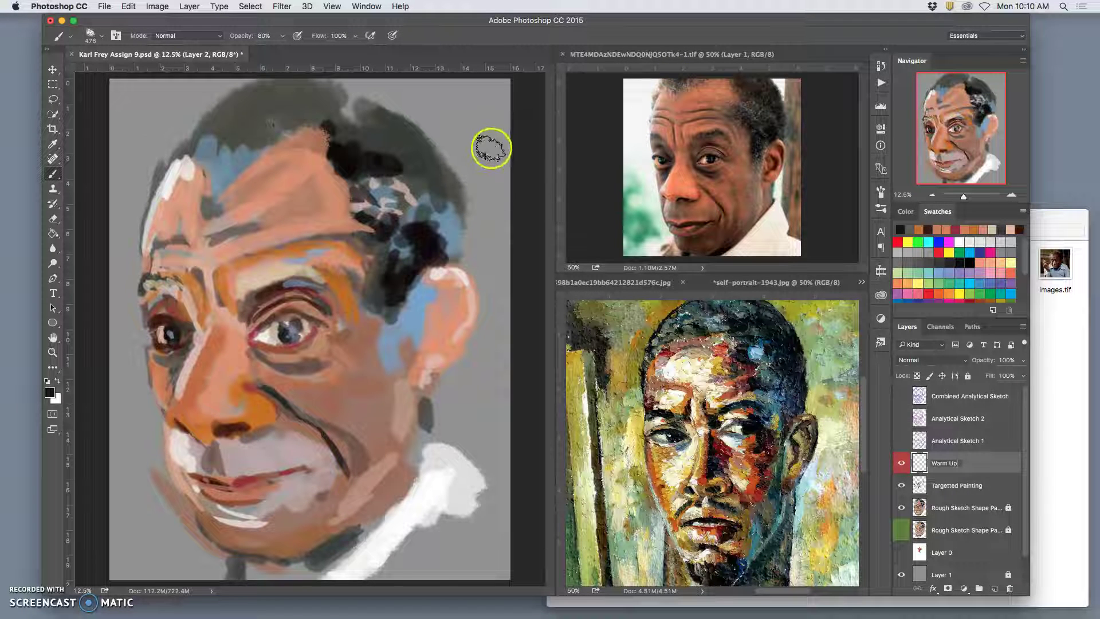
pyautogui.click(536, 175)
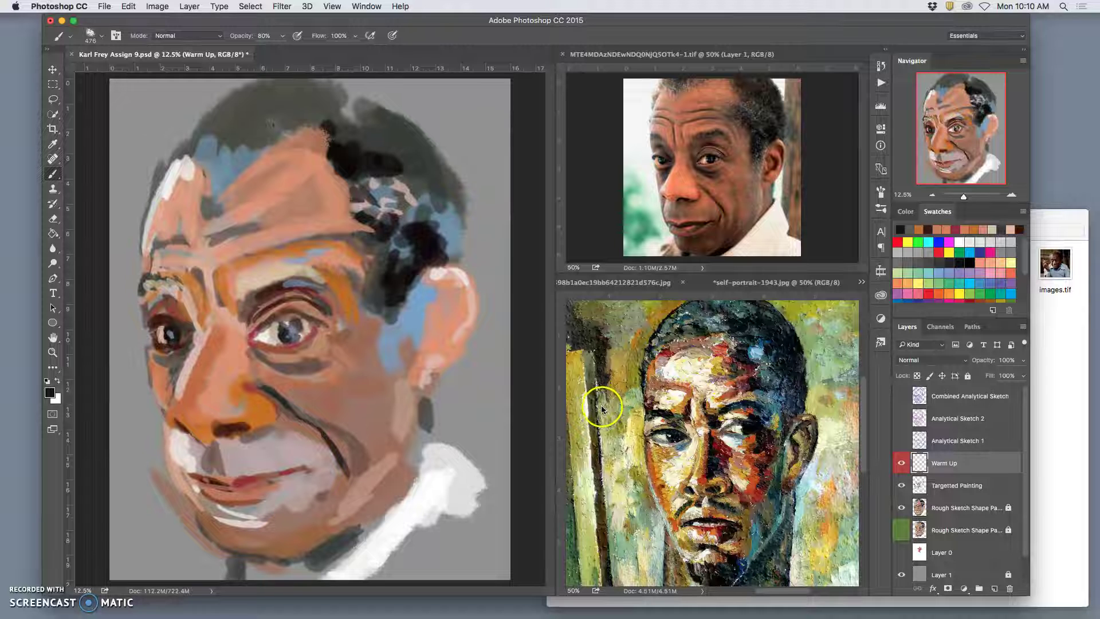
# Paint cream-white, yellow and rust-red patches across the forehead on the Warm Up layer with colours sampled from the self-portrait.
pyautogui.keyDown('alt'); pyautogui.click(703, 366); pyautogui.keyUp('alt')
pyautogui.moveTo(246, 240)
pyautogui.mouseDown()
pyautogui.moveTo(223, 268)
pyautogui.moveTo(222, 240)
pyautogui.moveTo(197, 232)
pyautogui.moveTo(216, 254)
pyautogui.moveTo(264, 229)
pyautogui.moveTo(252, 243)
pyautogui.moveTo(290, 219)
pyautogui.moveTo(278, 203)
pyautogui.moveTo(215, 260)
pyautogui.mouseUp()
pyautogui.keyDown('alt'); pyautogui.click(713, 361); pyautogui.keyUp('alt')
pyautogui.moveTo(285, 197)
pyautogui.mouseDown()
pyautogui.moveTo(316, 208)
pyautogui.moveTo(313, 234)
pyautogui.moveTo(298, 231)
pyautogui.moveTo(278, 195)
pyautogui.mouseUp()
pyautogui.keyDown('alt'); pyautogui.click(667, 355); pyautogui.keyUp('alt')
pyautogui.moveTo(201, 216)
pyautogui.mouseDown()
pyautogui.moveTo(210, 221)
pyautogui.moveTo(170, 214)
pyautogui.mouseUp()
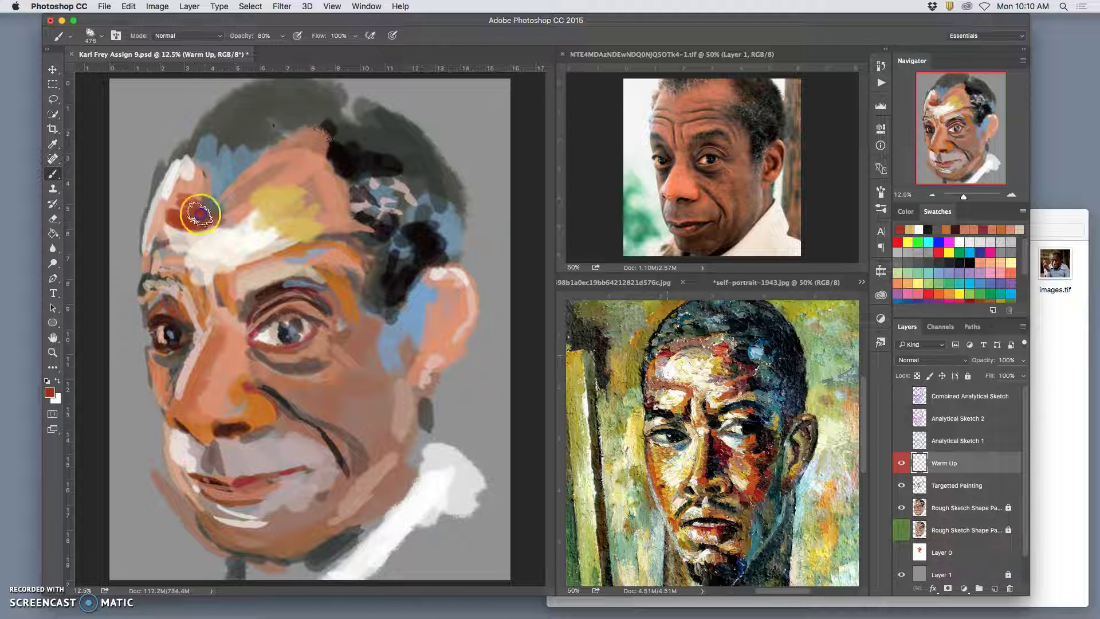
pyautogui.moveTo(166, 215); pyautogui.dragTo(152, 243)
# Paint dark brown strokes along the hair on the portrait's left side and add teal strokes sampled from the self-portrait's hair.
pyautogui.keyDown('alt'); pyautogui.click(679, 330); pyautogui.keyUp('alt')
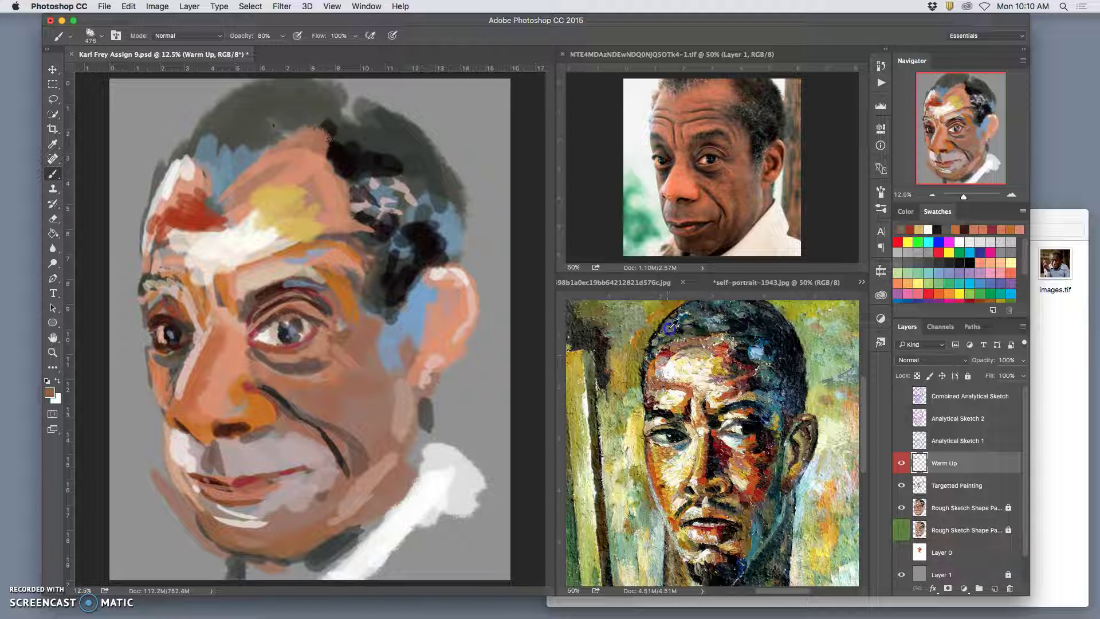
pyautogui.keyDown('alt'); pyautogui.click(283, 118); pyautogui.keyUp('alt')
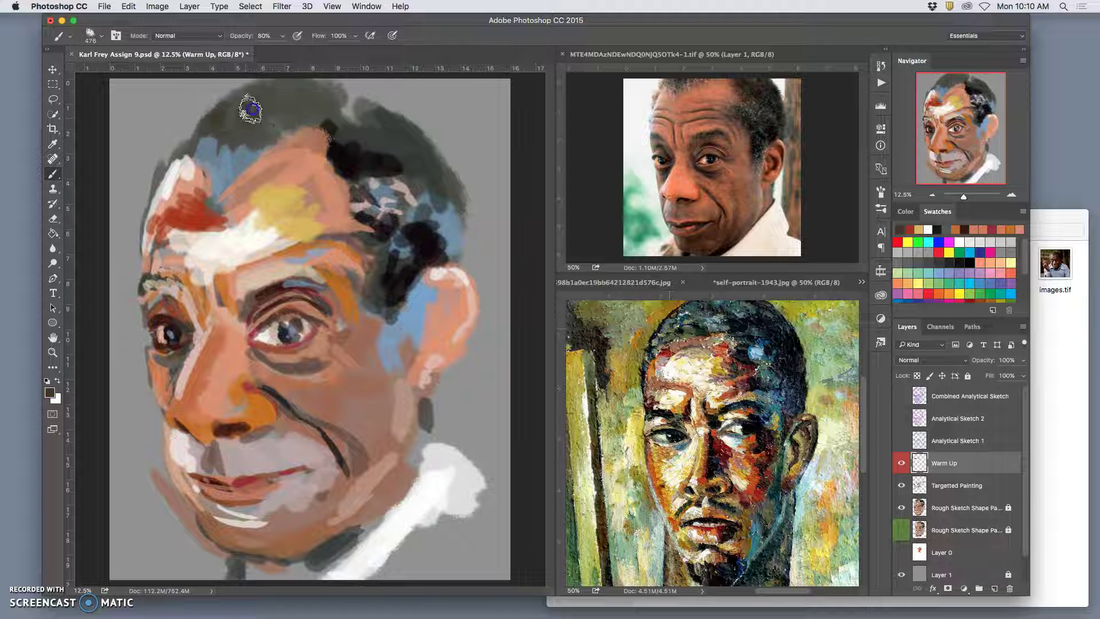
pyautogui.moveTo(281, 99)
pyautogui.mouseDown()
pyautogui.moveTo(227, 111)
pyautogui.moveTo(213, 142)
pyautogui.moveTo(168, 157)
pyautogui.moveTo(194, 151)
pyautogui.moveTo(150, 193)
pyautogui.mouseUp()
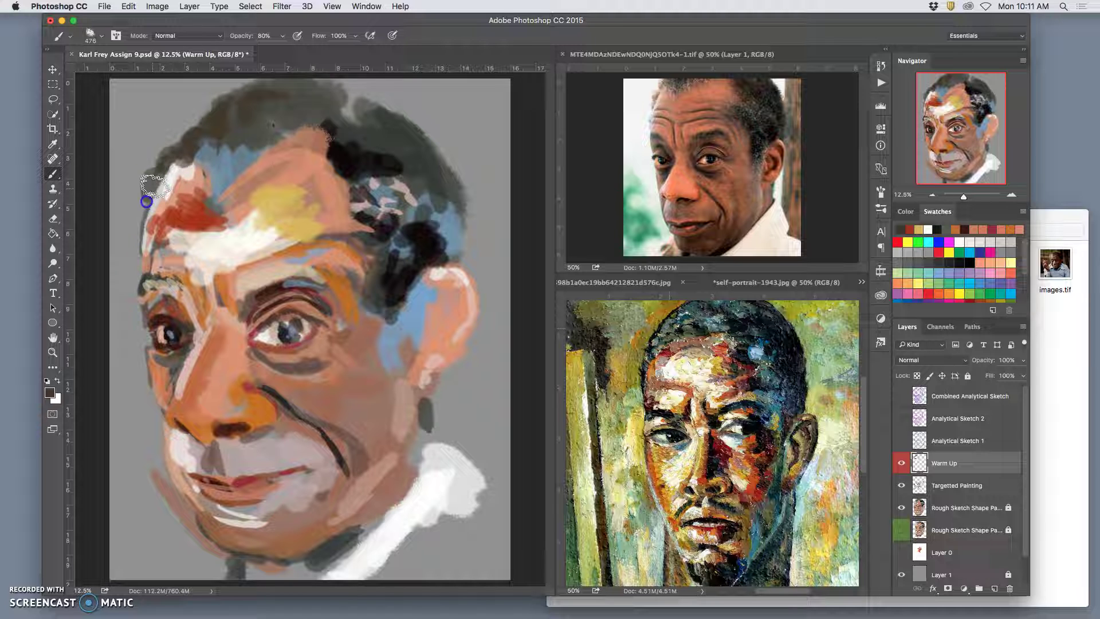
pyautogui.keyDown('alt'); pyautogui.click(686, 319); pyautogui.keyUp('alt')
pyautogui.moveTo(267, 121); pyautogui.dragTo(248, 109)
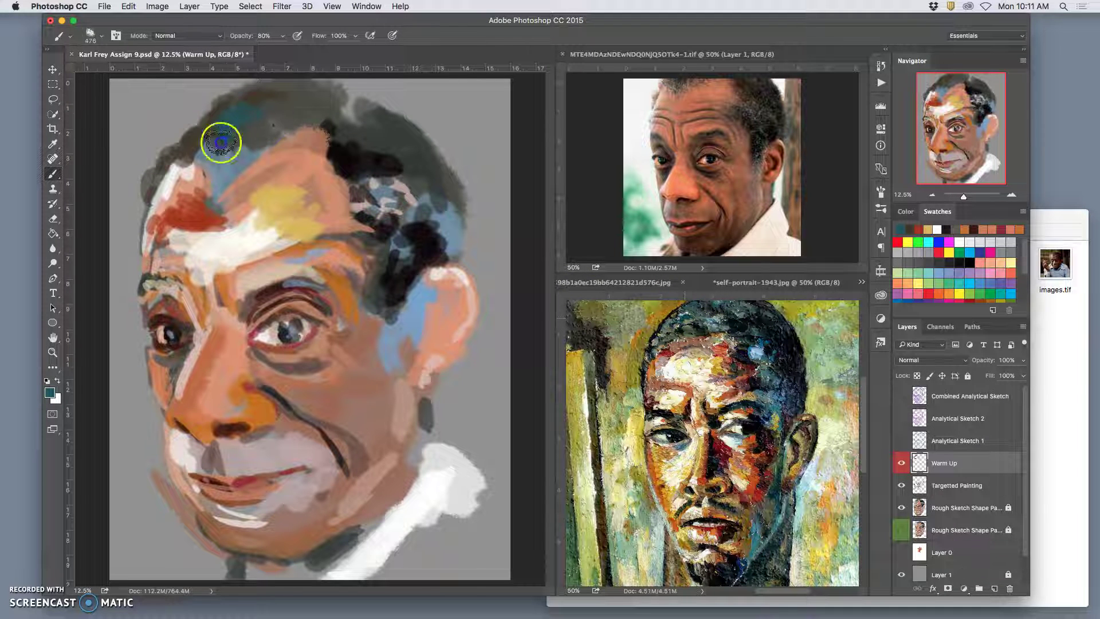
pyautogui.moveTo(218, 150)
pyautogui.mouseDown()
pyautogui.moveTo(290, 102)
pyautogui.moveTo(369, 148)
pyautogui.moveTo(264, 104)
pyautogui.moveTo(264, 121)
pyautogui.moveTo(251, 117)
pyautogui.moveTo(201, 163)
pyautogui.mouseUp()
# Sample a pale grey from the self-portrait's hair and dab highlights onto both sides of the portrait's hair.
pyautogui.keyDown('alt'); pyautogui.click(690, 314); pyautogui.keyUp('alt')
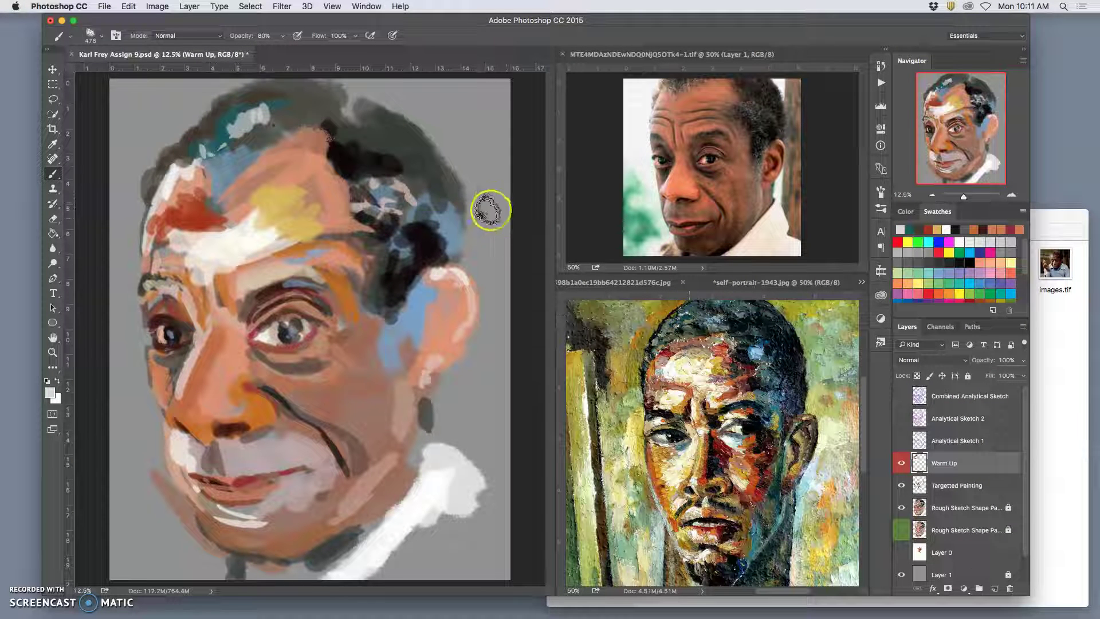
pyautogui.moveTo(395, 161)
pyautogui.mouseDown()
pyautogui.moveTo(377, 172)
pyautogui.moveTo(395, 210)
pyautogui.mouseUp()
pyautogui.click(395, 227)
pyautogui.click(420, 252)
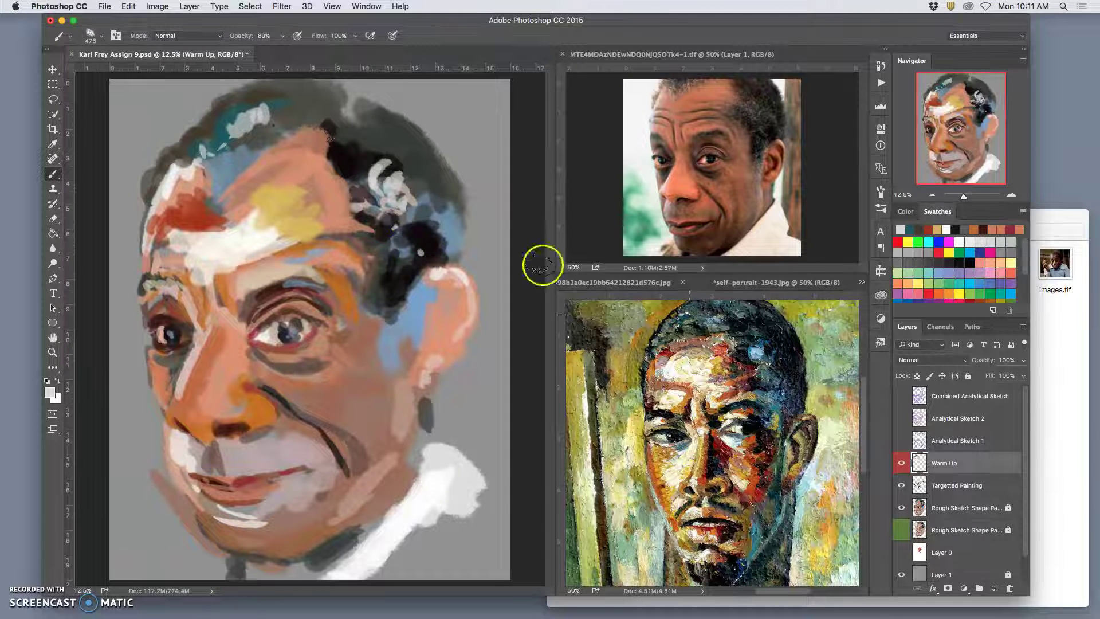
# Brush teal and blue strokes into the dark hair above the temple with colours sampled from the self-portrait.
pyautogui.keyDown('alt'); pyautogui.click(775, 405); pyautogui.keyUp('alt')
pyautogui.moveTo(427, 245)
pyautogui.mouseDown()
pyautogui.moveTo(394, 224)
pyautogui.moveTo(382, 235)
pyautogui.moveTo(405, 239)
pyautogui.moveTo(401, 276)
pyautogui.moveTo(402, 225)
pyautogui.moveTo(362, 174)
pyautogui.mouseUp()
pyautogui.keyDown('alt'); pyautogui.click(769, 338); pyautogui.keyUp('alt')
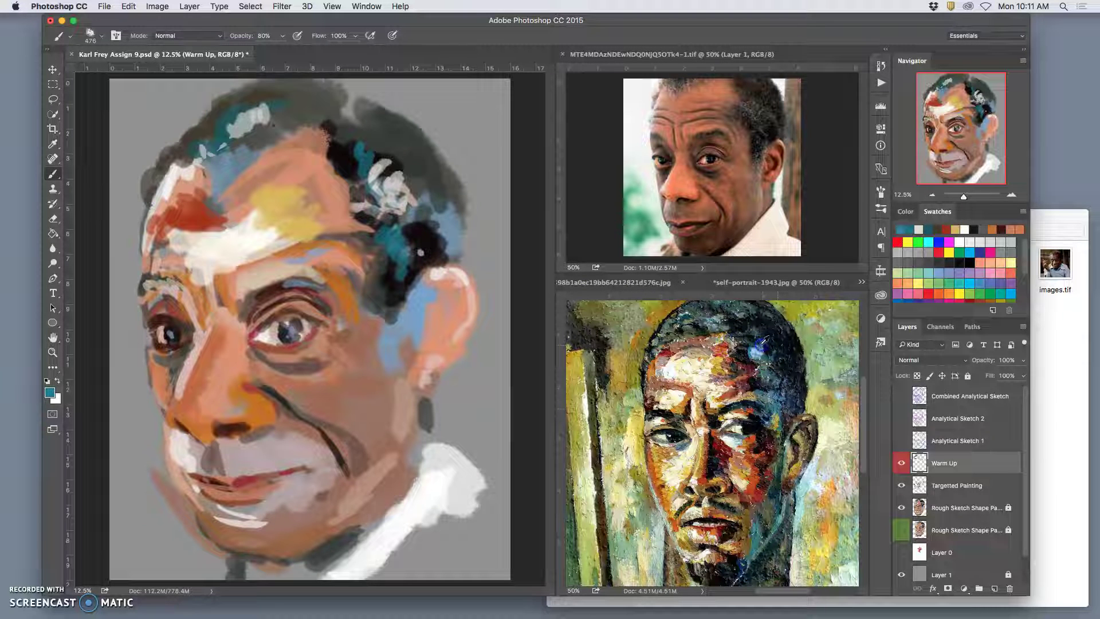
pyautogui.click(308, 124)
pyautogui.moveTo(308, 124); pyautogui.dragTo(368, 133)
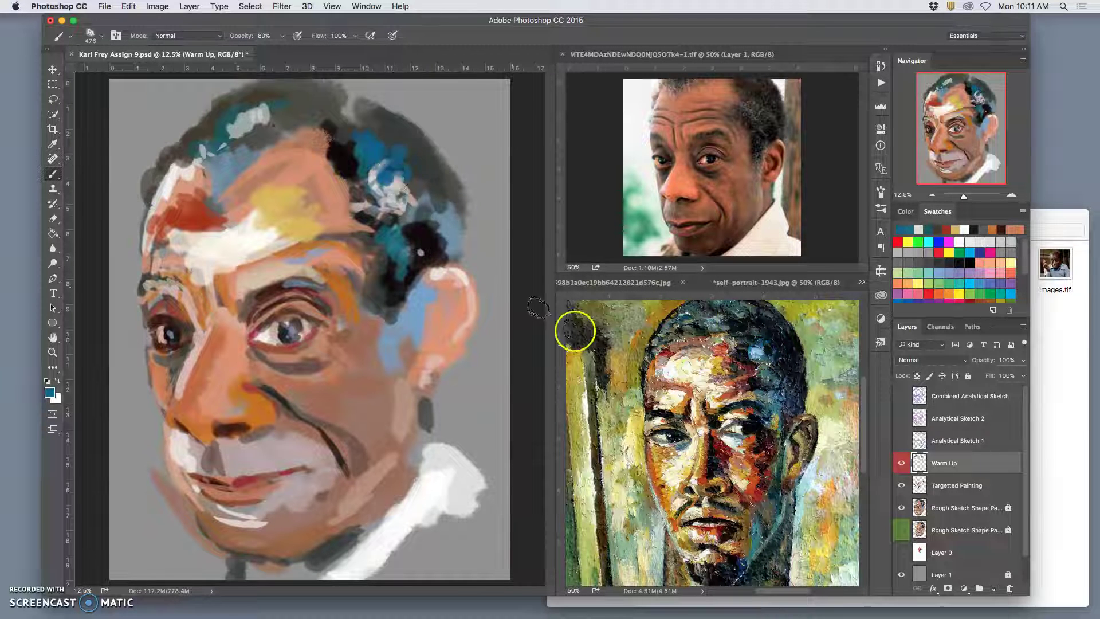
# Darken the hair on the portrait's right side and its outer edge with sampled black, and add dark blue-grey strokes inside it.
pyautogui.keyDown('alt'); pyautogui.click(790, 344); pyautogui.keyUp('alt')
pyautogui.moveTo(427, 156); pyautogui.dragTo(411, 167)
pyautogui.keyDown('alt'); pyautogui.click(792, 360); pyautogui.keyUp('alt')
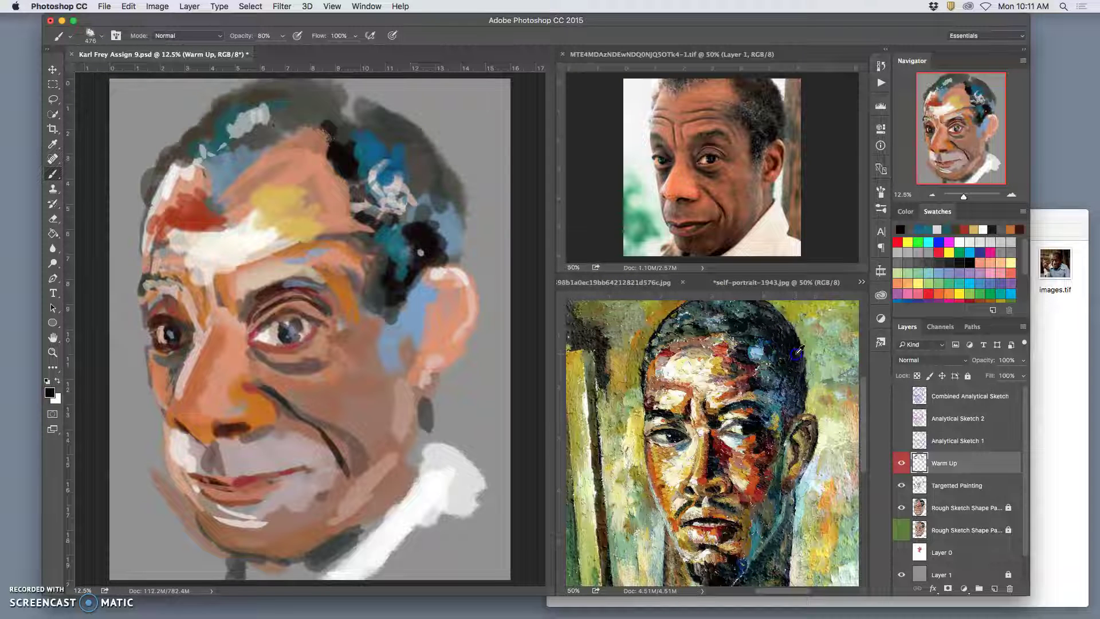
pyautogui.moveTo(422, 132)
pyautogui.mouseDown()
pyautogui.moveTo(422, 196)
pyautogui.moveTo(448, 185)
pyautogui.moveTo(426, 211)
pyautogui.mouseUp()
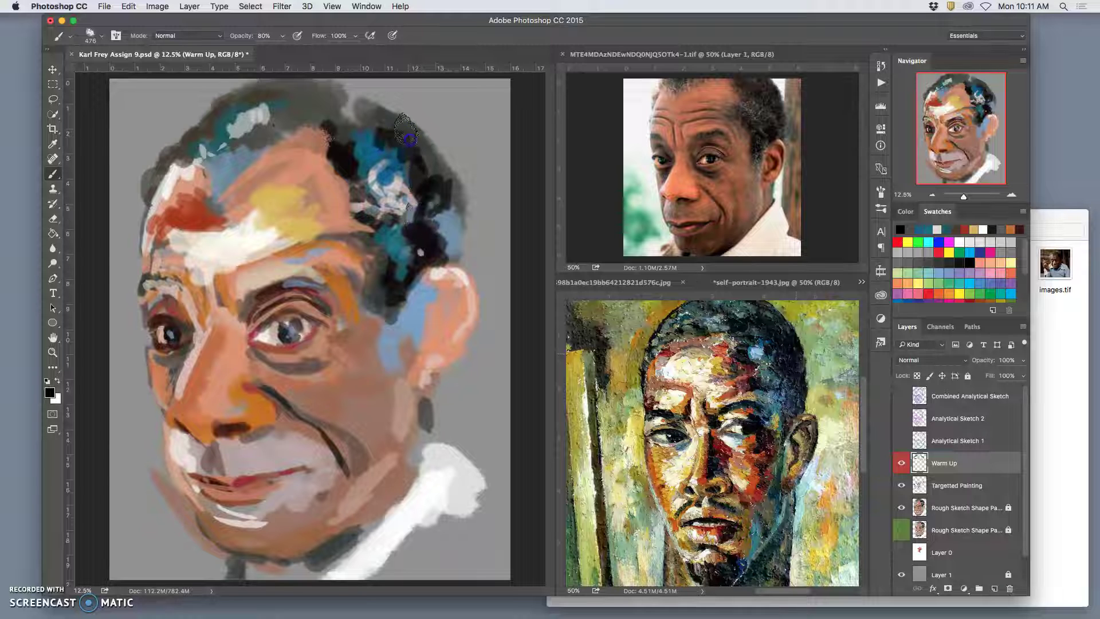
pyautogui.moveTo(407, 127)
pyautogui.mouseDown()
pyautogui.moveTo(449, 179)
pyautogui.moveTo(461, 174)
pyautogui.moveTo(458, 232)
pyautogui.mouseUp()
pyautogui.keyDown('alt'); pyautogui.click(782, 409); pyautogui.keyUp('alt')
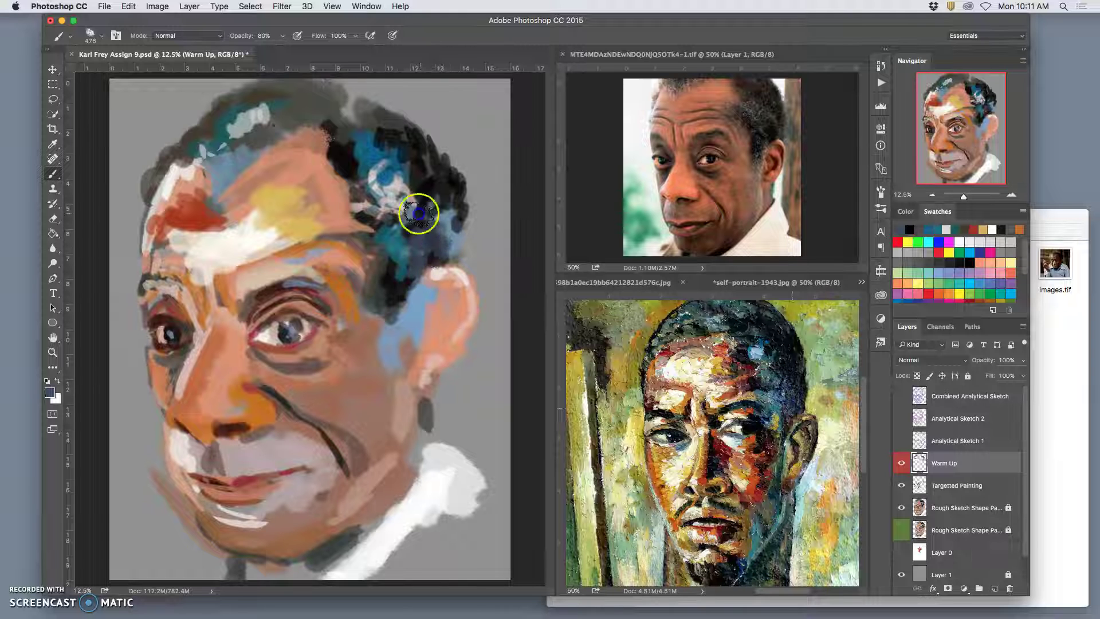
pyautogui.moveTo(418, 214); pyautogui.dragTo(412, 204)
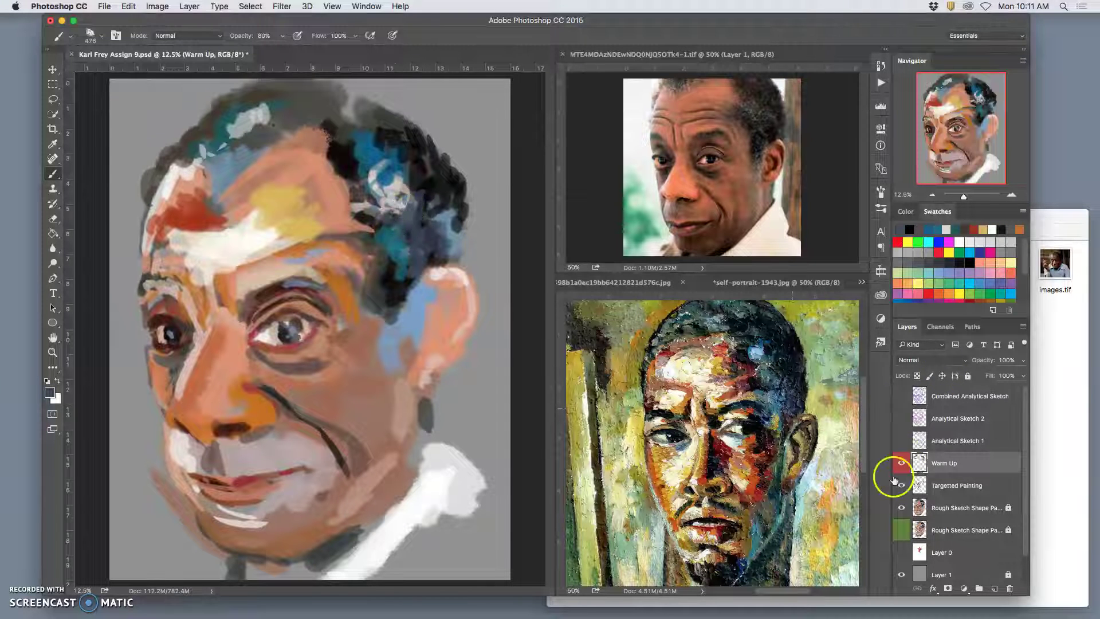
# Paint the cheek beside the smile line with orange and red tones sampled from the self-portrait's cheek.
pyautogui.keyDown('alt'); pyautogui.click(757, 473); pyautogui.keyUp('alt')
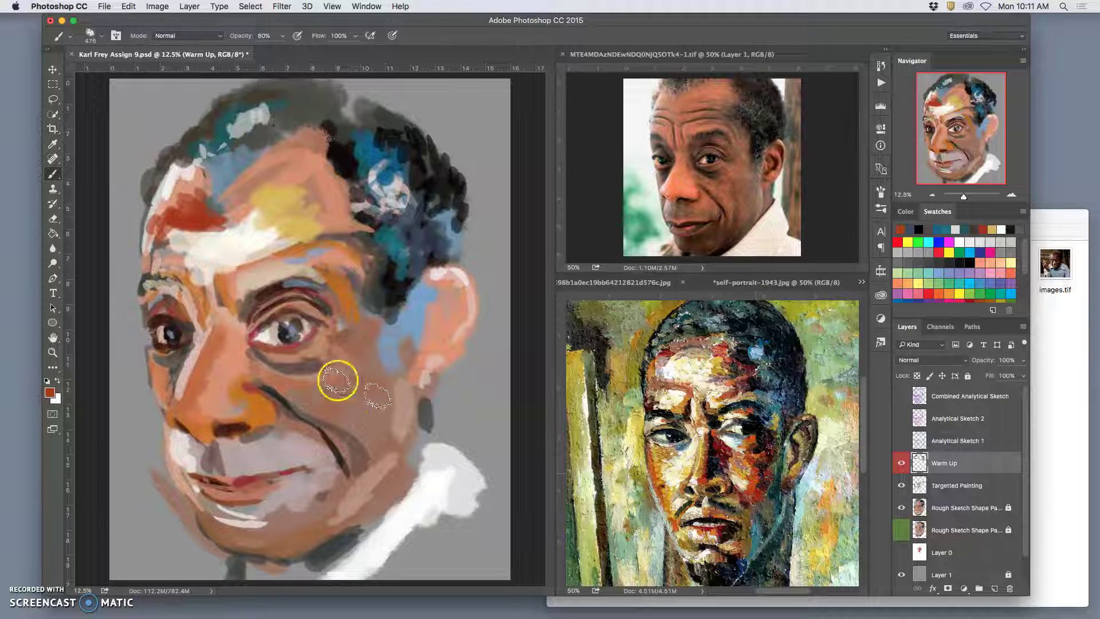
pyautogui.moveTo(314, 369)
pyautogui.mouseDown()
pyautogui.moveTo(349, 360)
pyautogui.moveTo(315, 387)
pyautogui.moveTo(345, 384)
pyautogui.mouseUp()
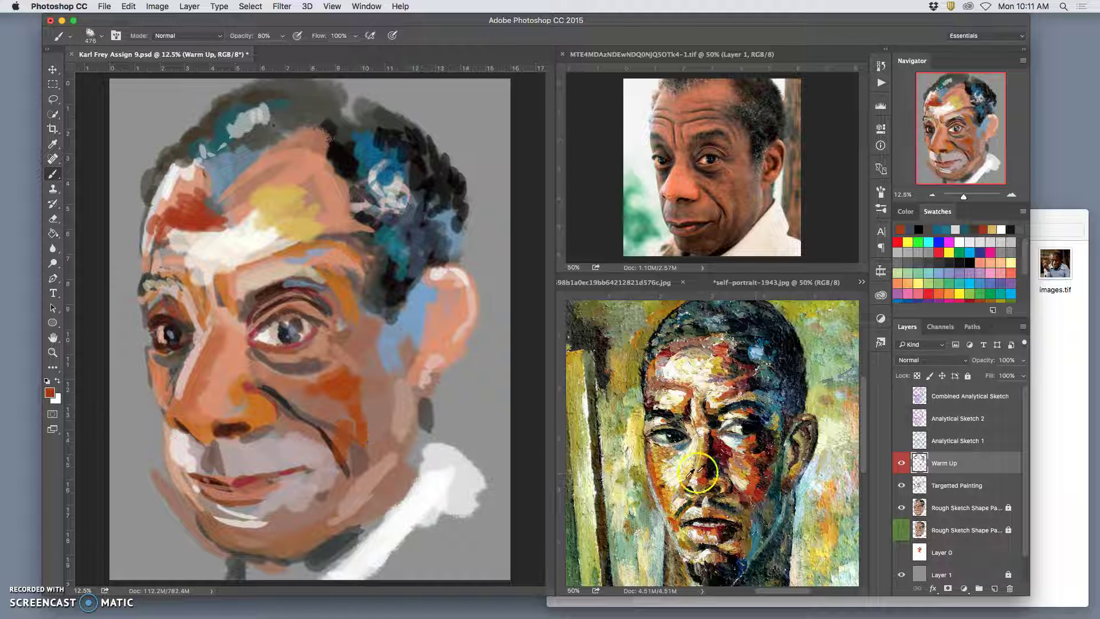
pyautogui.keyDown('alt'); pyautogui.click(747, 494); pyautogui.keyUp('alt')
pyautogui.click(340, 425)
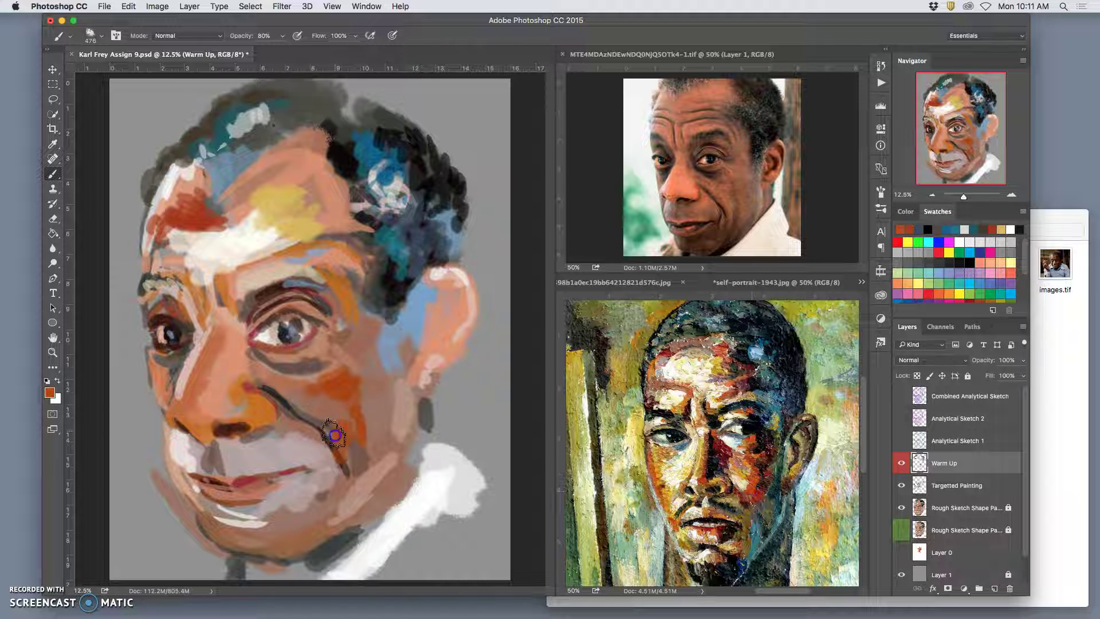
pyautogui.keyDown('alt'); pyautogui.click(750, 502); pyautogui.keyUp('alt')
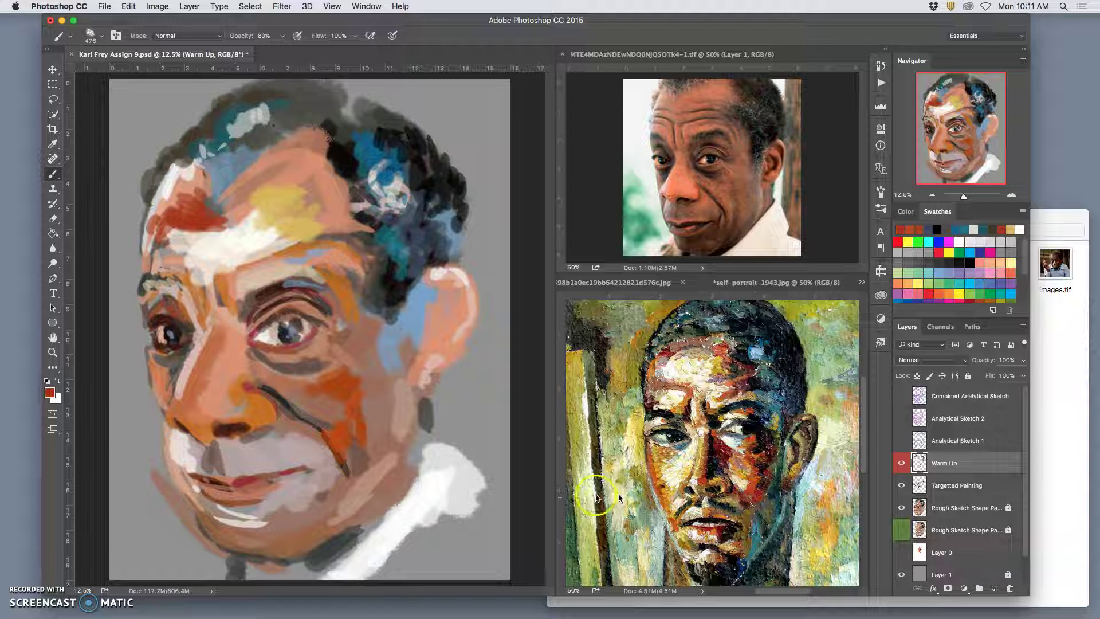
pyautogui.click(349, 448)
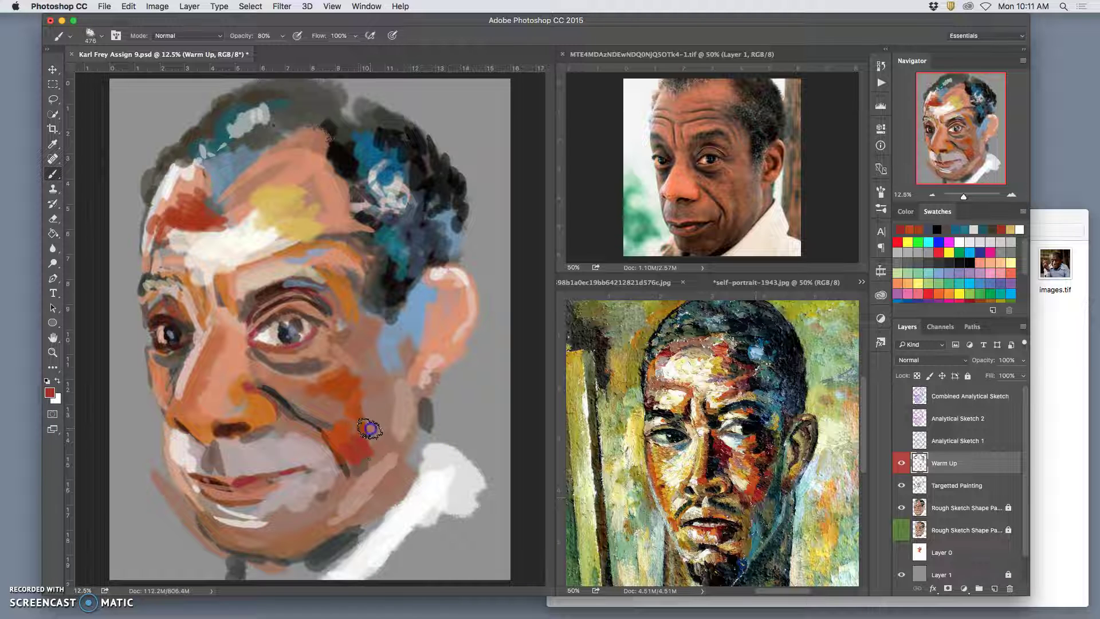
# Add dark brown and near-black shadow dabs to the cheekbone between the eye and the ear.
pyautogui.keyDown('alt'); pyautogui.click(805, 445); pyautogui.keyUp('alt')
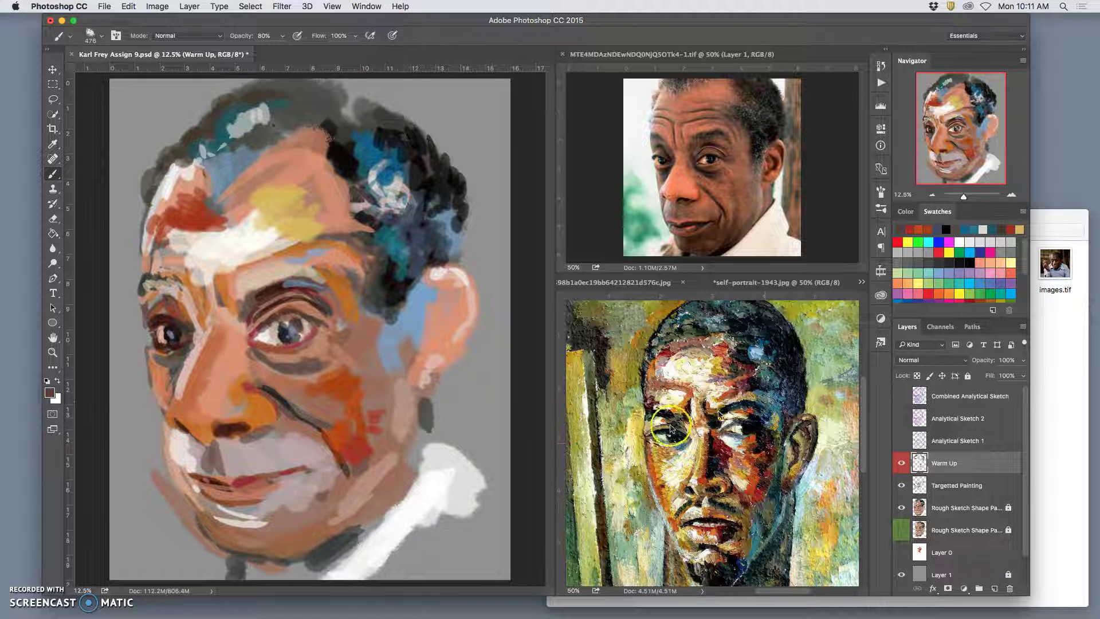
pyautogui.click(350, 364)
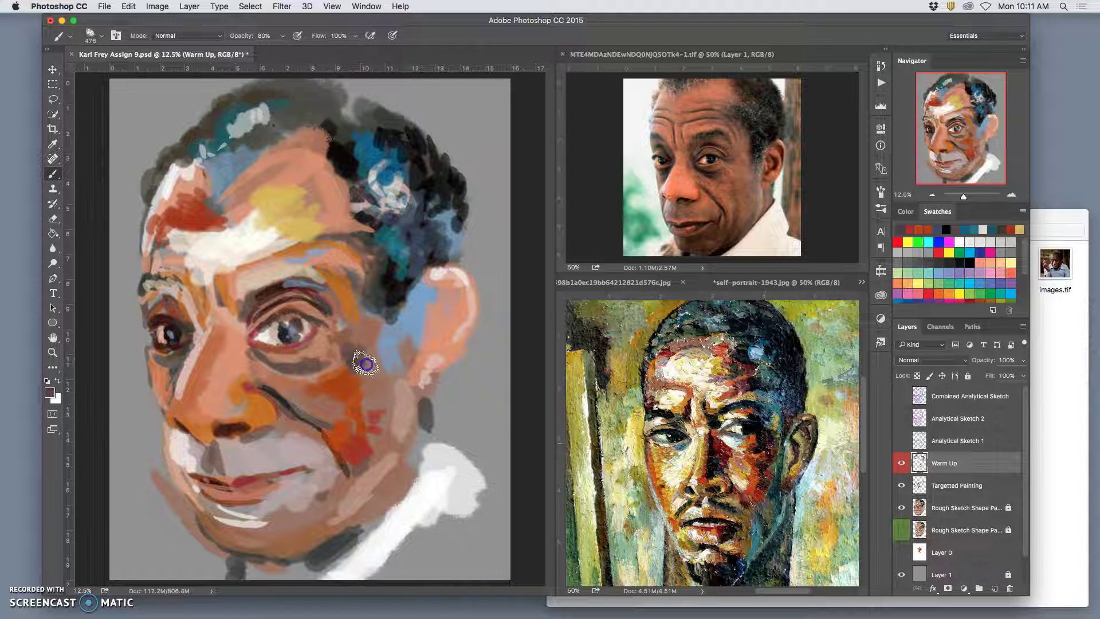
pyautogui.keyDown('alt'); pyautogui.click(764, 467); pyautogui.keyUp('alt')
pyautogui.click(351, 377)
pyautogui.click(356, 370)
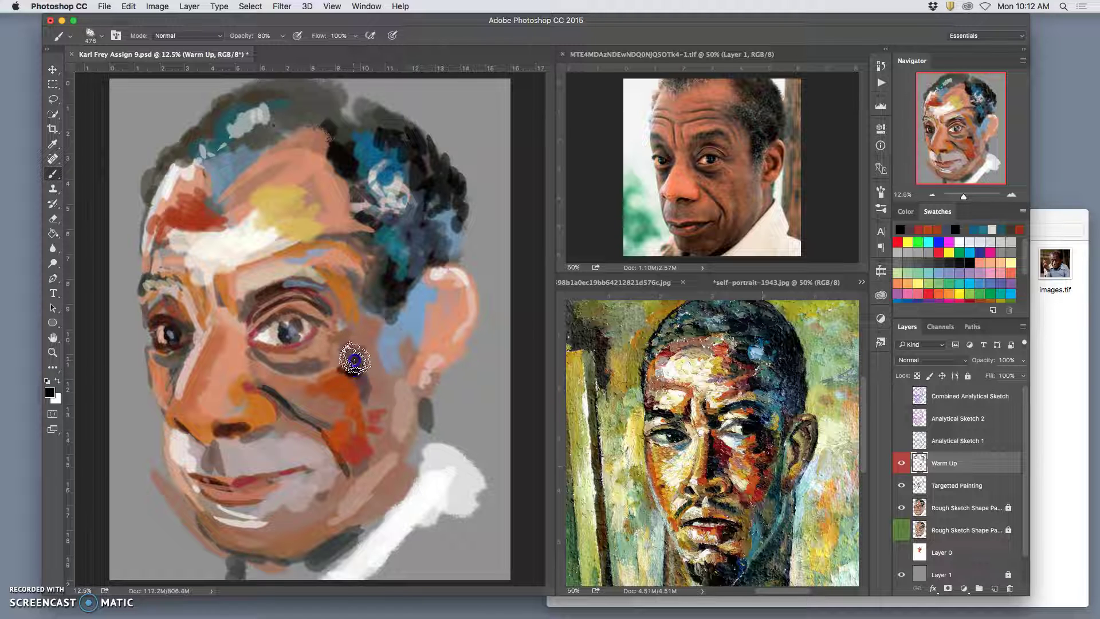
# Use the near-black colour to accent the right-hand eye's pupil and upper lid, and extend the sideburn in front of the ear.
pyautogui.click(284, 331)
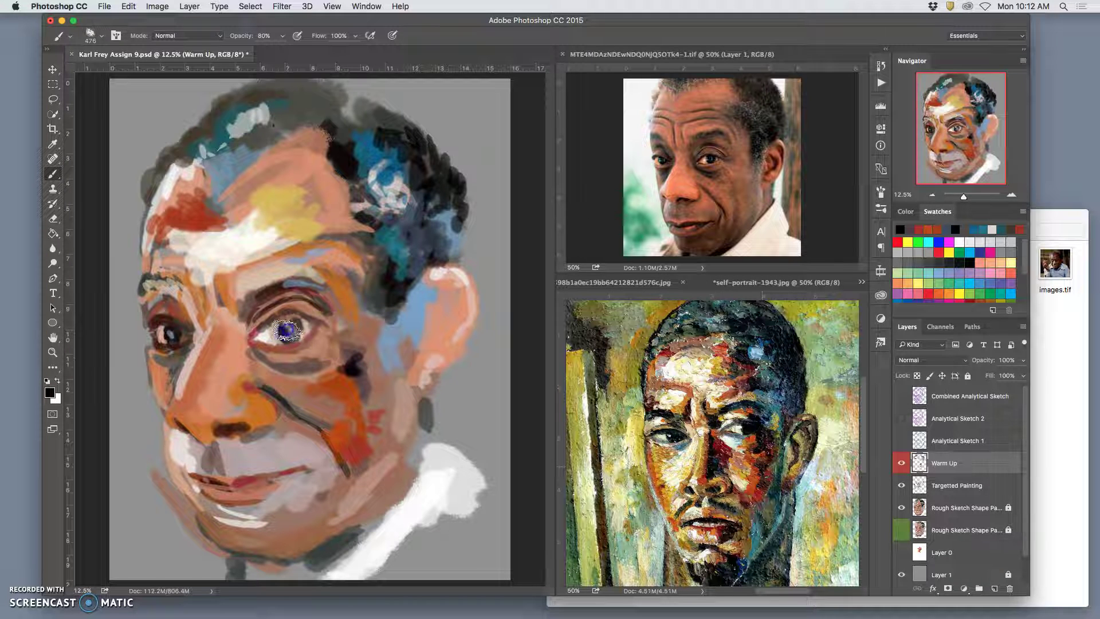
pyautogui.click(292, 329)
pyautogui.moveTo(312, 309); pyautogui.dragTo(329, 318)
pyautogui.click(329, 324)
pyautogui.moveTo(386, 338)
pyautogui.mouseDown()
pyautogui.moveTo(386, 303)
pyautogui.moveTo(392, 325)
pyautogui.moveTo(405, 292)
pyautogui.moveTo(406, 315)
pyautogui.moveTo(414, 272)
pyautogui.moveTo(399, 320)
pyautogui.mouseUp()
# Paint ochre strokes on the right-hand temple and teal strokes along the hairline above it, using colours sampled from the self-portrait.
pyautogui.keyDown('alt'); pyautogui.click(775, 425); pyautogui.keyUp('alt')
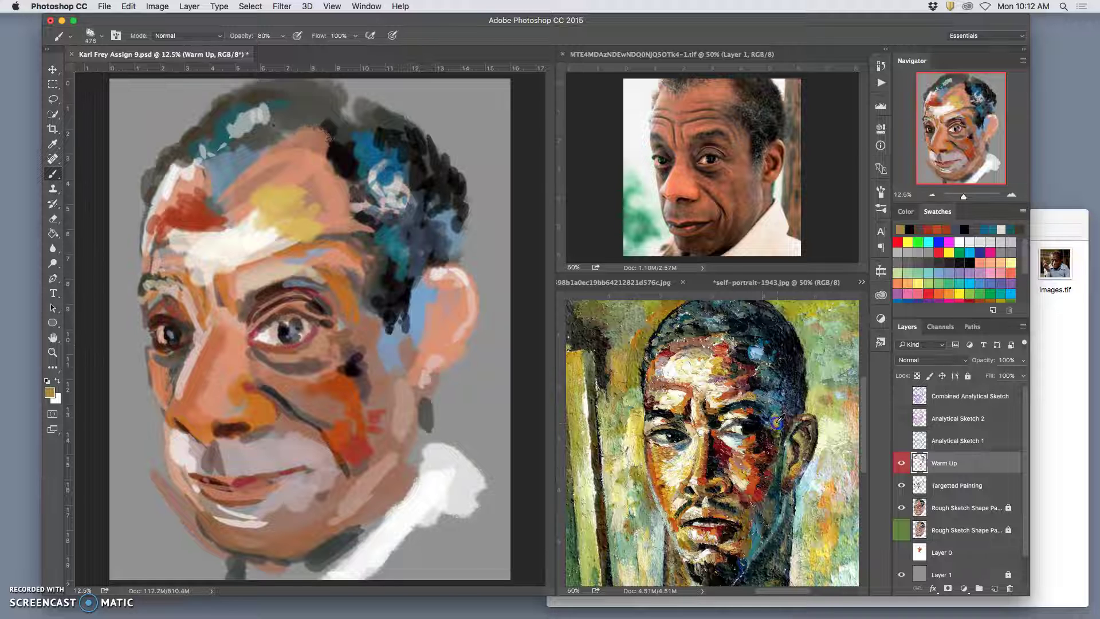
pyautogui.moveTo(353, 255)
pyautogui.mouseDown()
pyautogui.moveTo(368, 260)
pyautogui.moveTo(365, 247)
pyautogui.mouseUp()
pyautogui.moveTo(775, 376); pyautogui.dragTo(774, 375)
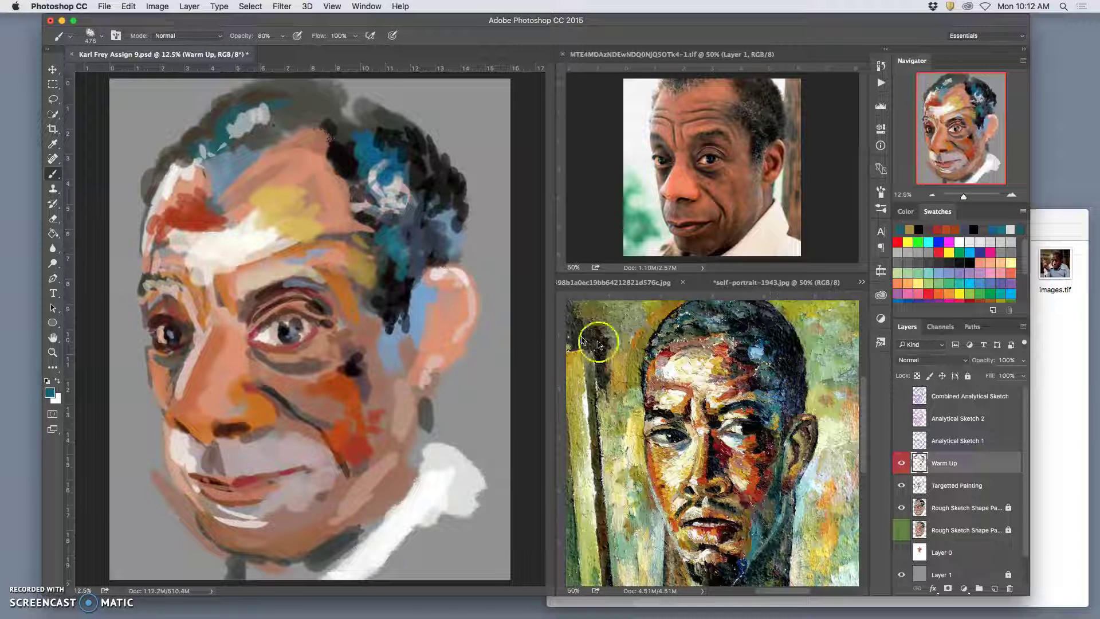
pyautogui.moveTo(357, 227); pyautogui.dragTo(374, 234)
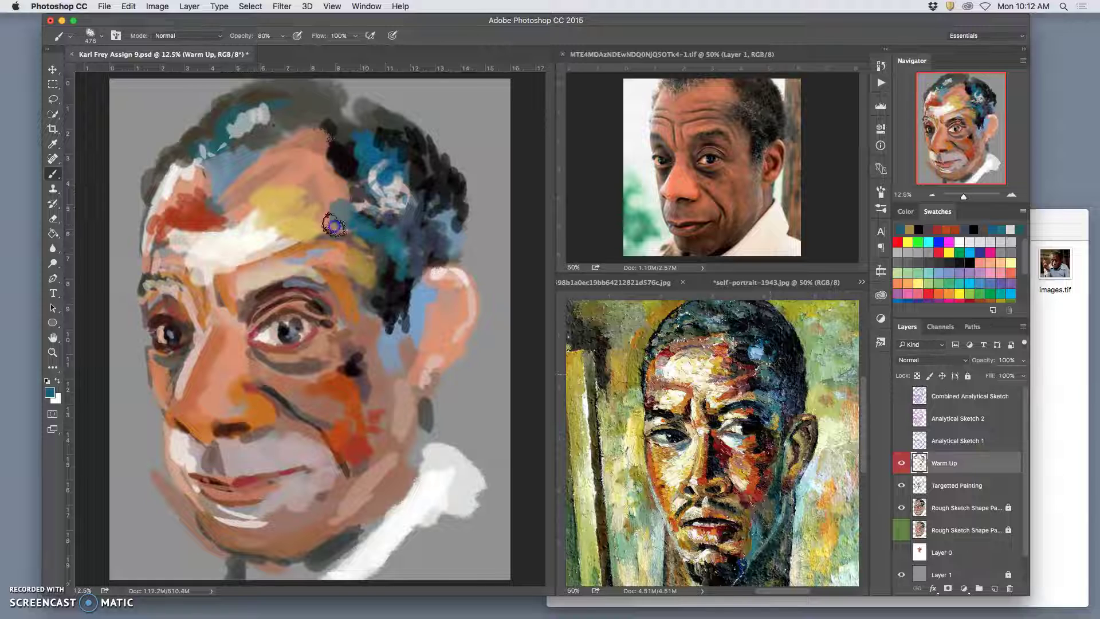
# Paint salmon and yellow on the upper forehead and a light blue highlight in the front hair with colours sampled from the self-portrait.
pyautogui.keyDown('alt'); pyautogui.click(716, 338); pyautogui.keyUp('alt')
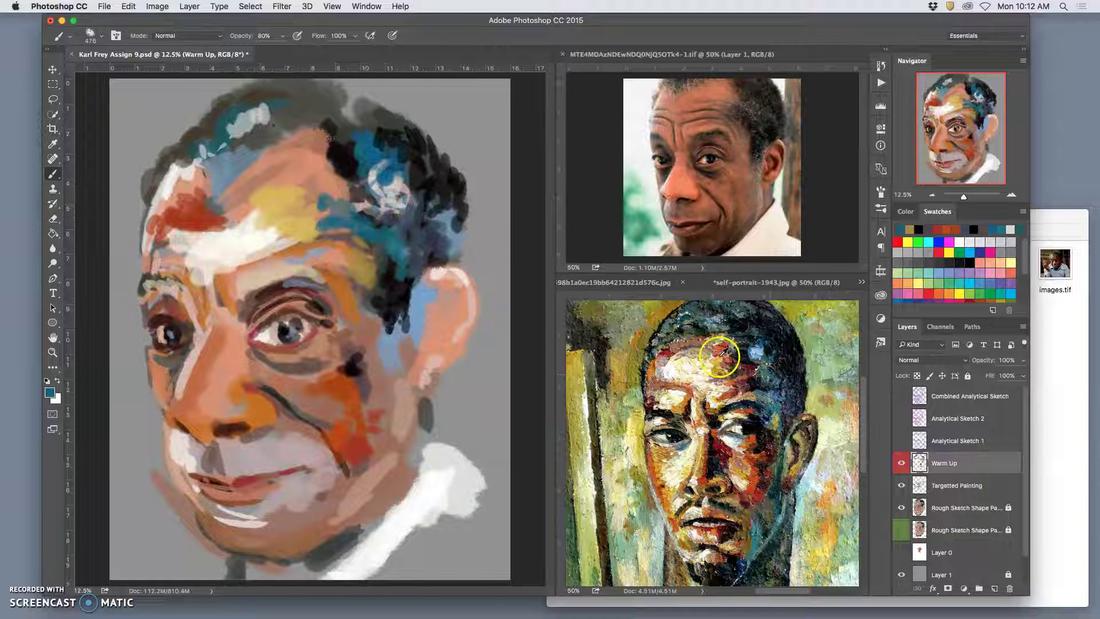
pyautogui.moveTo(267, 158); pyautogui.dragTo(305, 175)
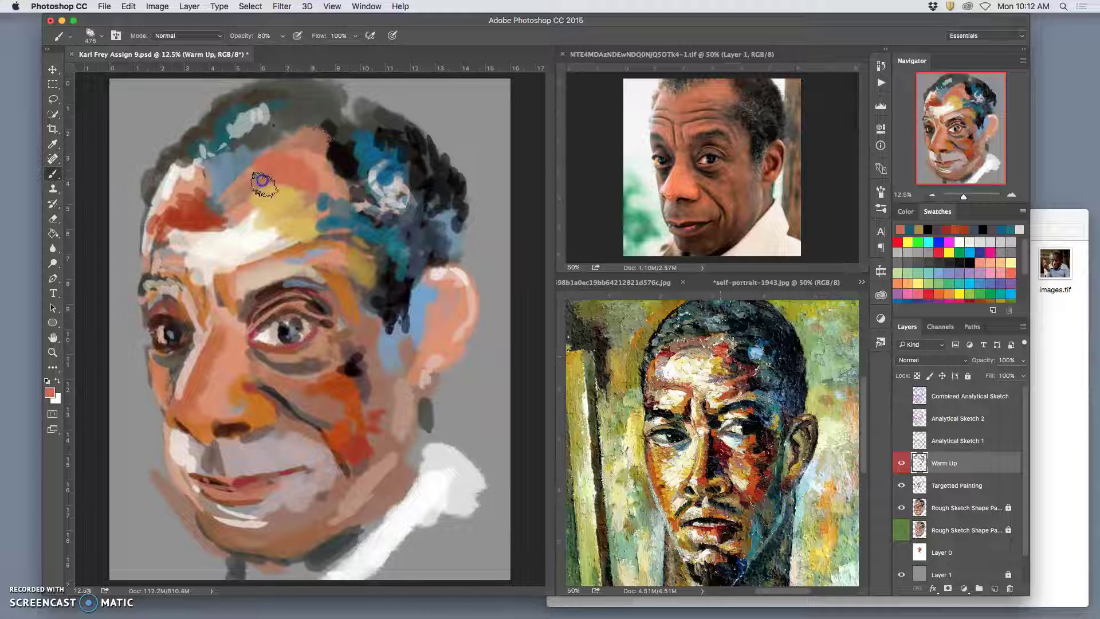
pyautogui.keyDown('alt'); pyautogui.click(727, 354); pyautogui.keyUp('alt')
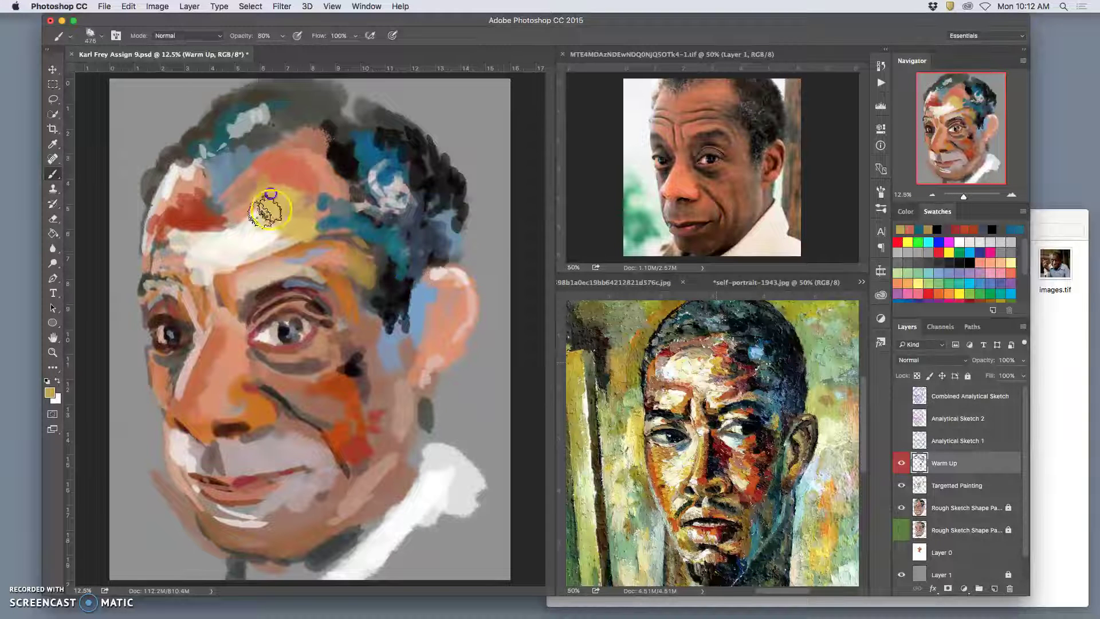
pyautogui.keyDown('alt'); pyautogui.click(762, 347); pyautogui.keyUp('alt')
pyautogui.moveTo(357, 141)
pyautogui.mouseDown()
pyautogui.moveTo(340, 147)
pyautogui.moveTo(347, 123)
pyautogui.moveTo(343, 157)
pyautogui.mouseUp()
# Add sampled yellow to the face's edge below the left-hand eye and sampled teal along the right-hand jawline.
pyautogui.keyDown('alt'); pyautogui.click(779, 410); pyautogui.keyUp('alt')
pyautogui.keyDown('alt'); pyautogui.click(666, 465); pyautogui.keyUp('alt')
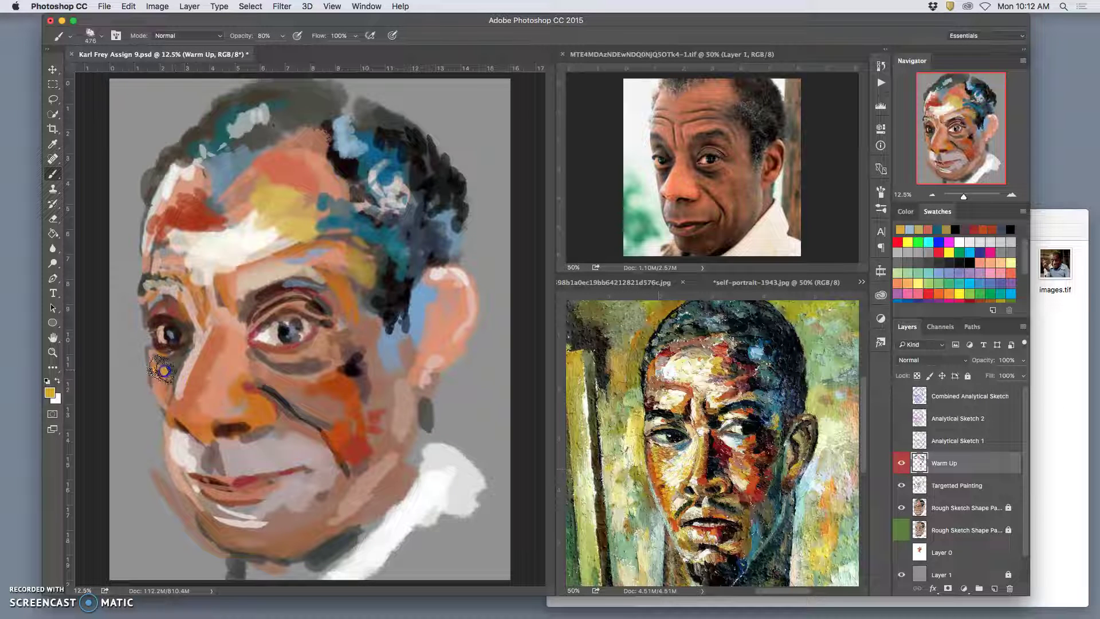
pyautogui.keyDown('alt'); pyautogui.click(713, 532); pyautogui.keyUp('alt')
pyautogui.moveTo(352, 458); pyautogui.dragTo(358, 464)
pyautogui.moveTo(328, 522); pyautogui.dragTo(314, 532)
# Paint the chin with sampled tan and white, dab white above the lip, and add yellow and orange along the left-hand cheek edge.
pyautogui.keyDown('alt'); pyautogui.click(709, 535); pyautogui.keyUp('alt')
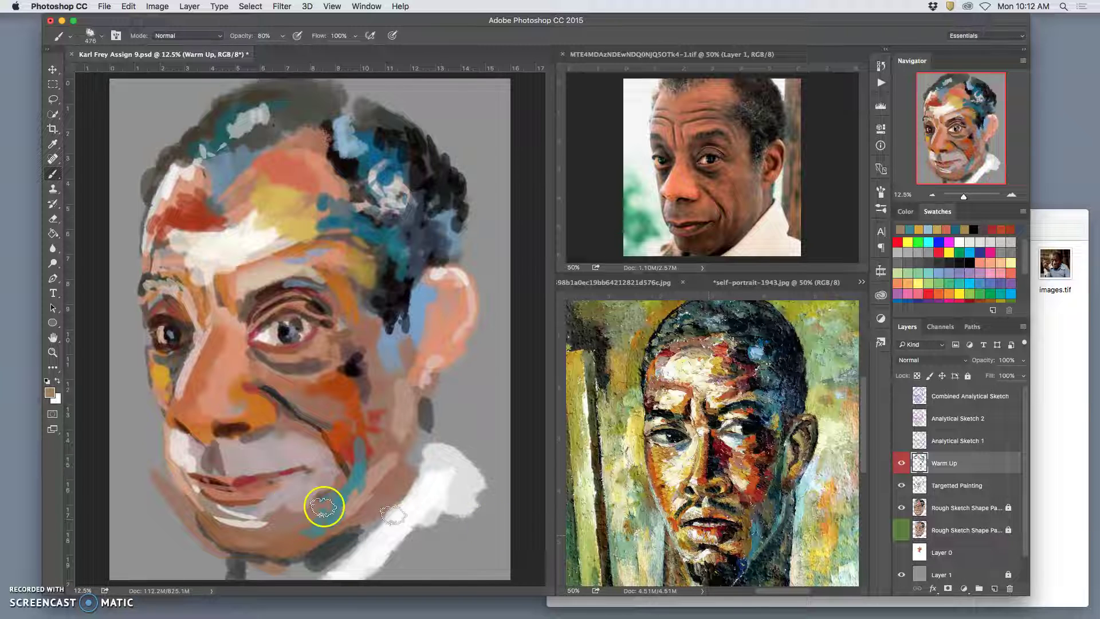
pyautogui.moveTo(246, 510)
pyautogui.mouseDown()
pyautogui.moveTo(273, 525)
pyautogui.moveTo(212, 509)
pyautogui.moveTo(219, 522)
pyautogui.moveTo(224, 513)
pyautogui.moveTo(252, 520)
pyautogui.moveTo(203, 502)
pyautogui.moveTo(281, 468)
pyautogui.moveTo(226, 441)
pyautogui.moveTo(251, 426)
pyautogui.moveTo(227, 458)
pyautogui.moveTo(242, 445)
pyautogui.moveTo(290, 475)
pyautogui.moveTo(178, 437)
pyautogui.moveTo(175, 450)
pyautogui.moveTo(175, 436)
pyautogui.moveTo(196, 491)
pyautogui.mouseUp()
pyautogui.keyDown('alt'); pyautogui.click(710, 552); pyautogui.keyUp('alt')
pyautogui.keyDown('alt'); pyautogui.click(676, 492); pyautogui.keyUp('alt')
pyautogui.keyDown('alt'); pyautogui.click(698, 501); pyautogui.keyUp('alt')
pyautogui.keyDown('alt'); pyautogui.click(662, 491); pyautogui.keyUp('alt')
pyautogui.moveTo(172, 430)
pyautogui.mouseDown()
pyautogui.moveTo(147, 393)
pyautogui.moveTo(164, 413)
pyautogui.mouseUp()
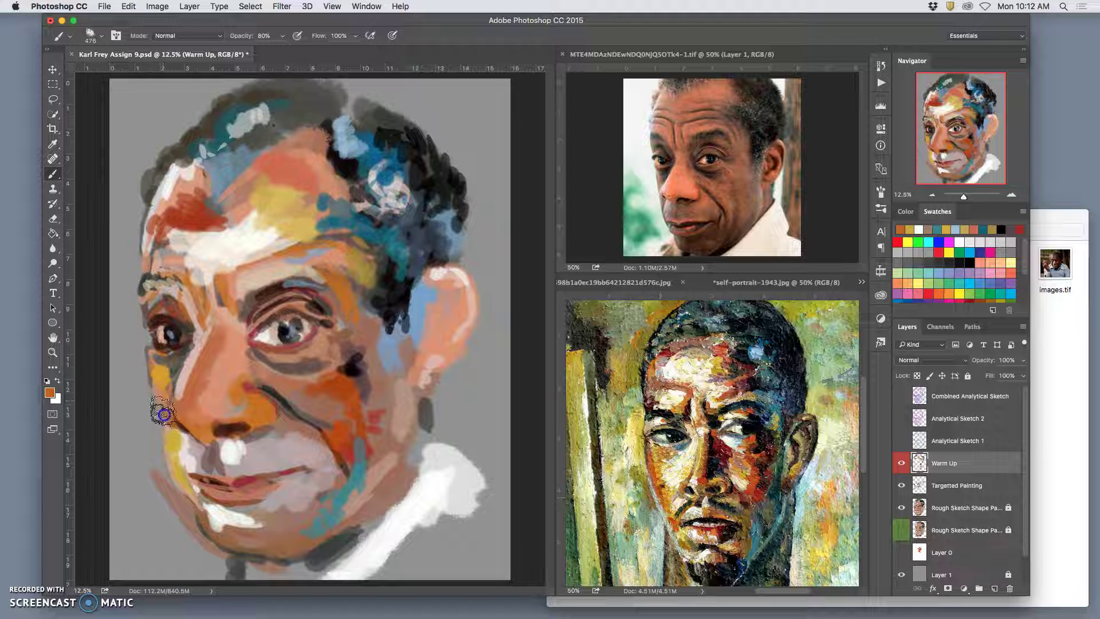
# Add sampled red to the cheek beside the smile line, and dark red and pale yellow dabs between the nose bridge and right-hand eye.
pyautogui.keyDown('alt'); pyautogui.click(758, 496); pyautogui.keyUp('alt')
pyautogui.moveTo(331, 430); pyautogui.dragTo(338, 416)
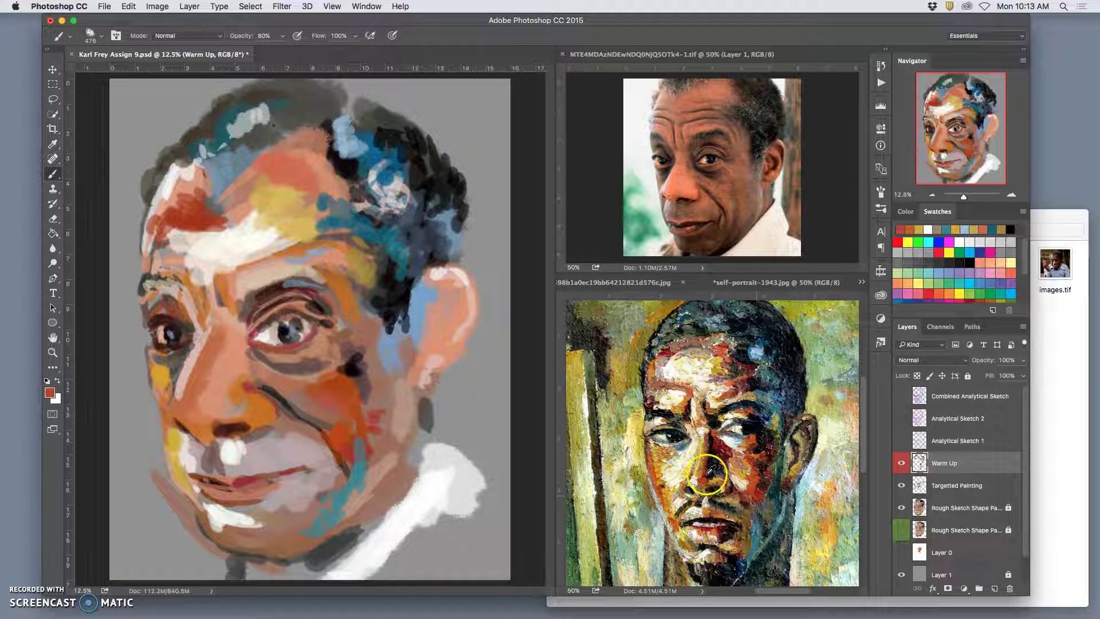
pyautogui.keyDown('alt'); pyautogui.click(738, 478); pyautogui.keyUp('alt')
pyautogui.keyDown('alt'); pyautogui.click(716, 450); pyautogui.keyUp('alt')
pyautogui.moveTo(236, 348)
pyautogui.mouseDown()
pyautogui.moveTo(243, 323)
pyautogui.moveTo(229, 340)
pyautogui.moveTo(250, 347)
pyautogui.moveTo(254, 377)
pyautogui.moveTo(242, 351)
pyautogui.mouseUp()
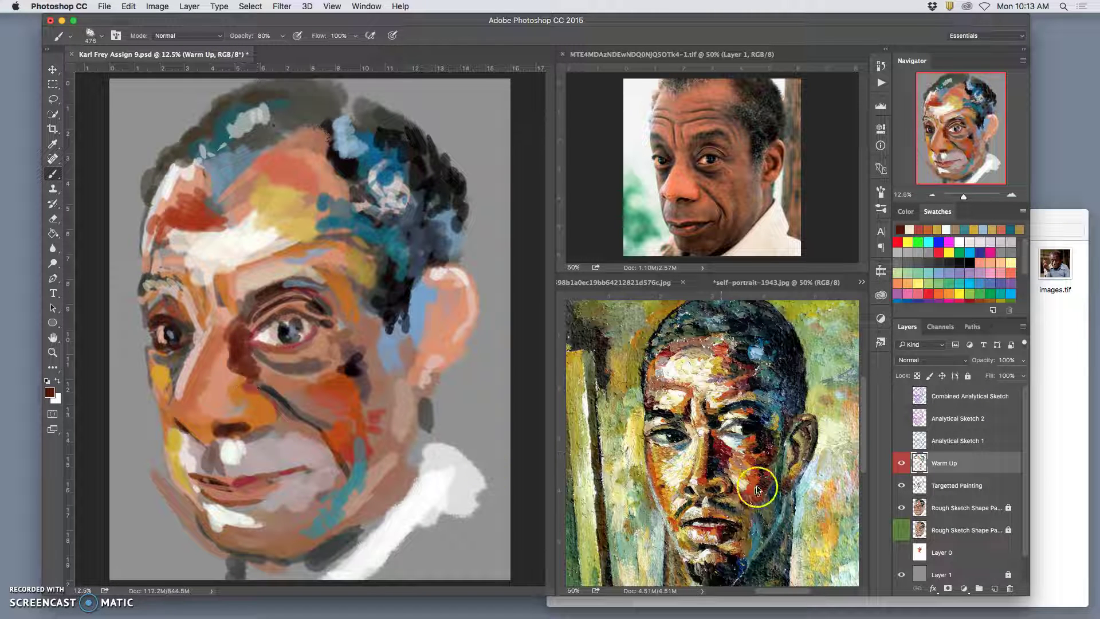
pyautogui.keyDown('alt'); pyautogui.click(688, 465); pyautogui.keyUp('alt')
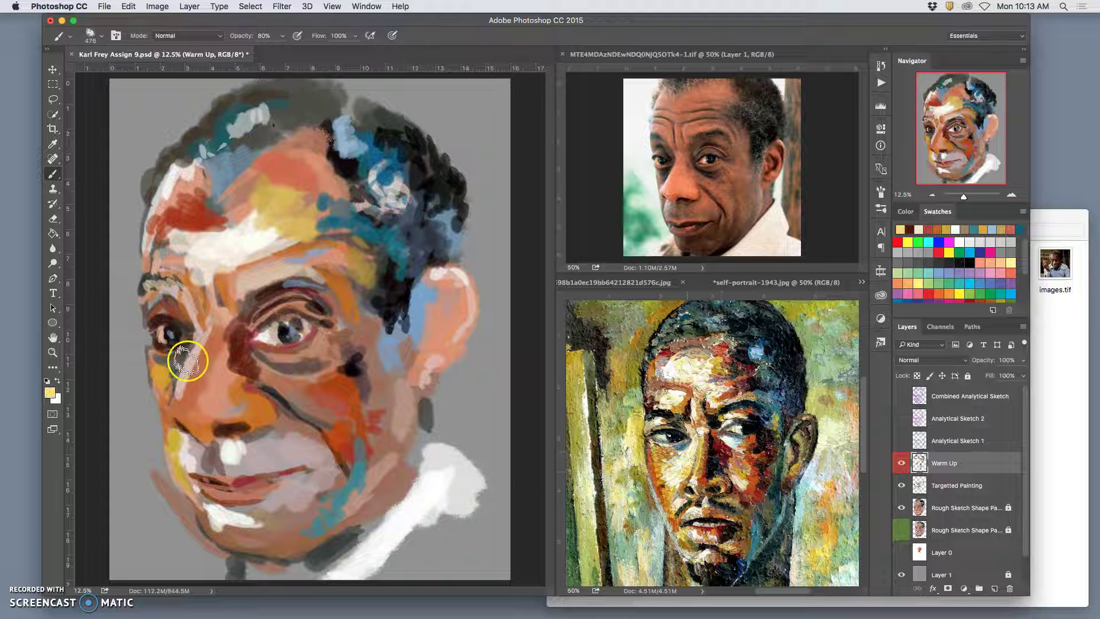
pyautogui.moveTo(227, 323); pyautogui.dragTo(224, 338)
# Darken the right-hand eye's inner corner with sampled dark grey and black, and draw black brow furrows and a forehead wrinkle line.
pyautogui.keyDown('alt'); pyautogui.click(716, 421); pyautogui.keyUp('alt')
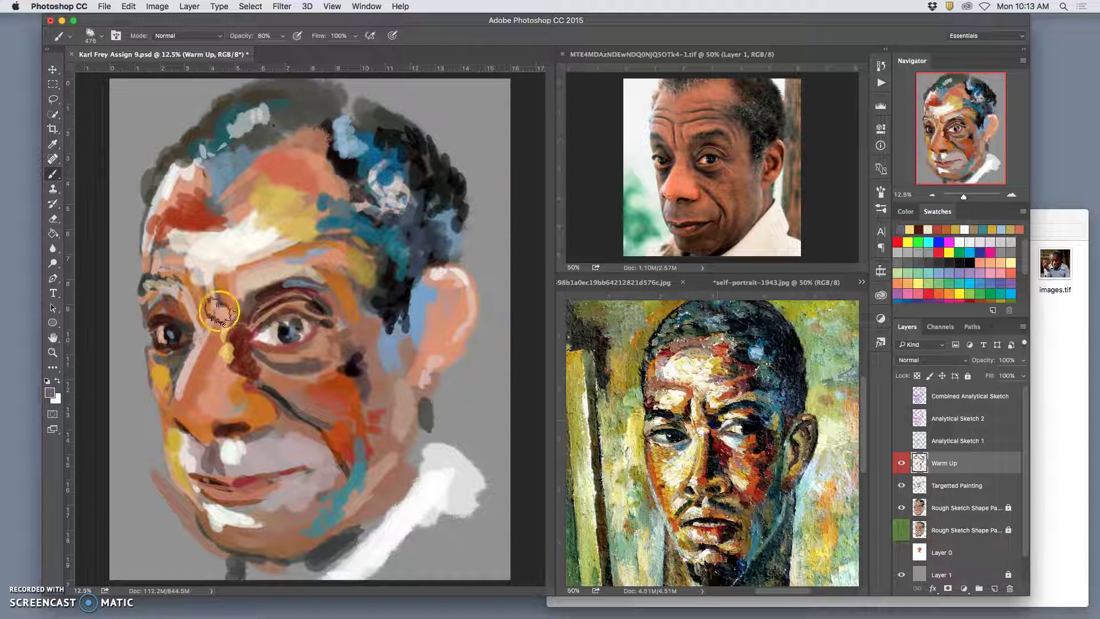
pyautogui.click(237, 313)
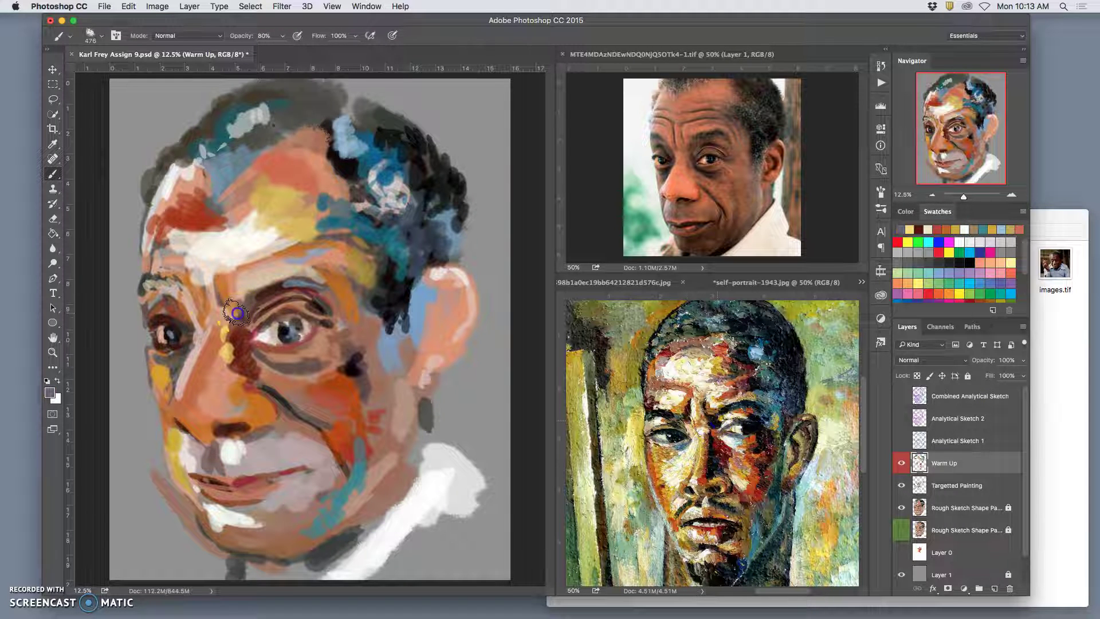
pyautogui.keyDown('alt'); pyautogui.click(719, 431); pyautogui.keyUp('alt')
pyautogui.moveTo(258, 311); pyautogui.dragTo(251, 309)
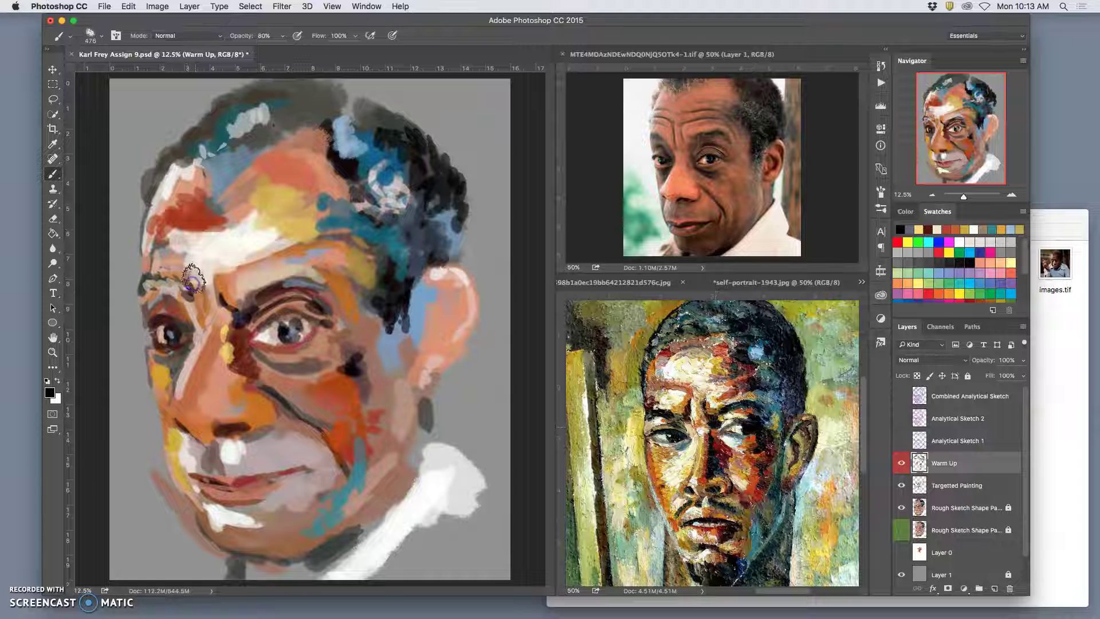
pyautogui.moveTo(204, 252)
pyautogui.mouseDown()
pyautogui.moveTo(193, 293)
pyautogui.moveTo(211, 259)
pyautogui.moveTo(213, 285)
pyautogui.moveTo(269, 237)
pyautogui.moveTo(220, 253)
pyautogui.moveTo(342, 236)
pyautogui.moveTo(367, 298)
pyautogui.mouseUp()
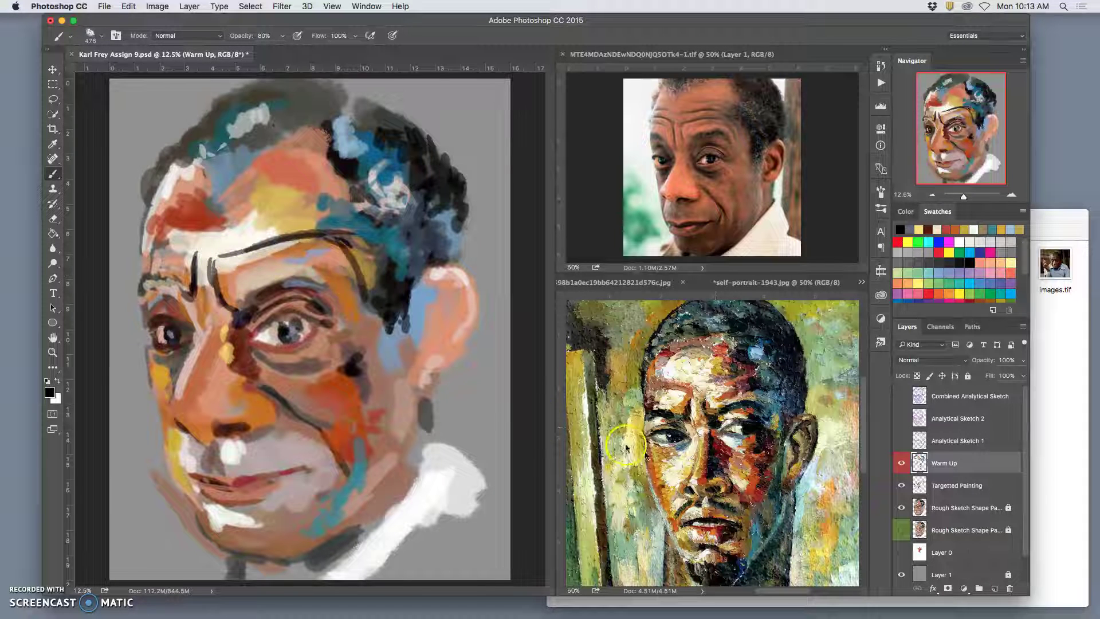
# Draw a second wrinkle across the forehead and work both wrinkle lines with sampled dark and red-brown tones.
pyautogui.keyDown('alt'); pyautogui.click(733, 392); pyautogui.keyUp('alt')
pyautogui.moveTo(342, 246)
pyautogui.mouseDown()
pyautogui.moveTo(362, 287)
pyautogui.moveTo(347, 241)
pyautogui.moveTo(328, 234)
pyautogui.moveTo(251, 252)
pyautogui.moveTo(226, 273)
pyautogui.moveTo(266, 235)
pyautogui.moveTo(240, 249)
pyautogui.moveTo(243, 207)
pyautogui.moveTo(212, 223)
pyautogui.moveTo(241, 223)
pyautogui.moveTo(212, 227)
pyautogui.moveTo(316, 211)
pyautogui.moveTo(309, 217)
pyautogui.moveTo(336, 219)
pyautogui.mouseUp()
pyautogui.moveTo(245, 227); pyautogui.dragTo(286, 225)
pyautogui.keyDown('alt'); pyautogui.click(730, 395); pyautogui.keyUp('alt')
pyautogui.keyDown('alt'); pyautogui.click(757, 380); pyautogui.keyUp('alt')
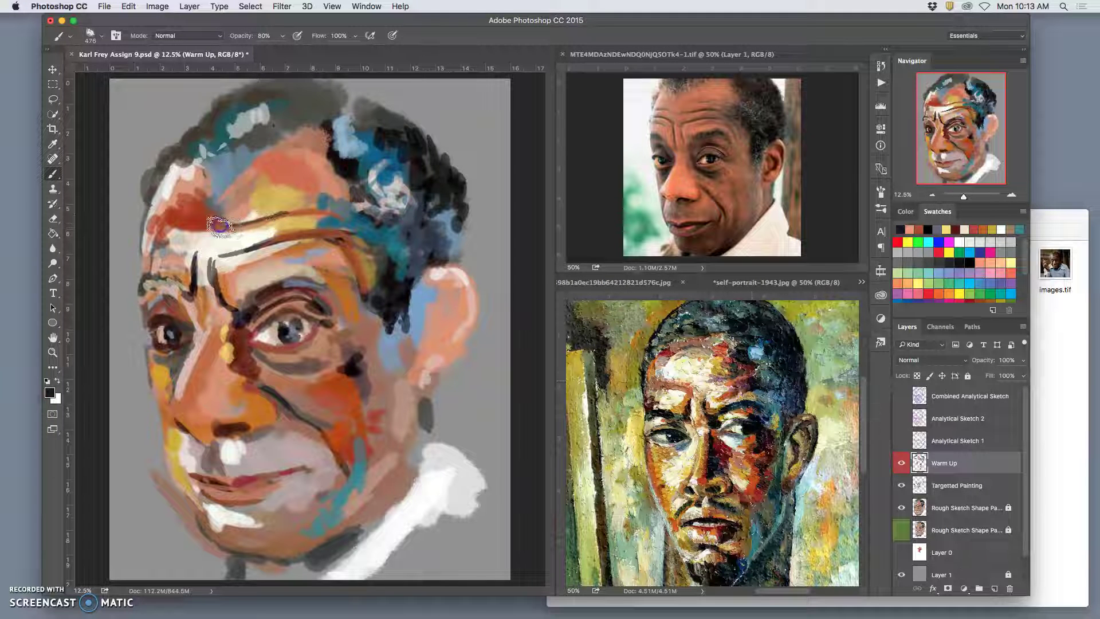
pyautogui.keyDown('alt'); pyautogui.click(316, 210); pyautogui.keyUp('alt')
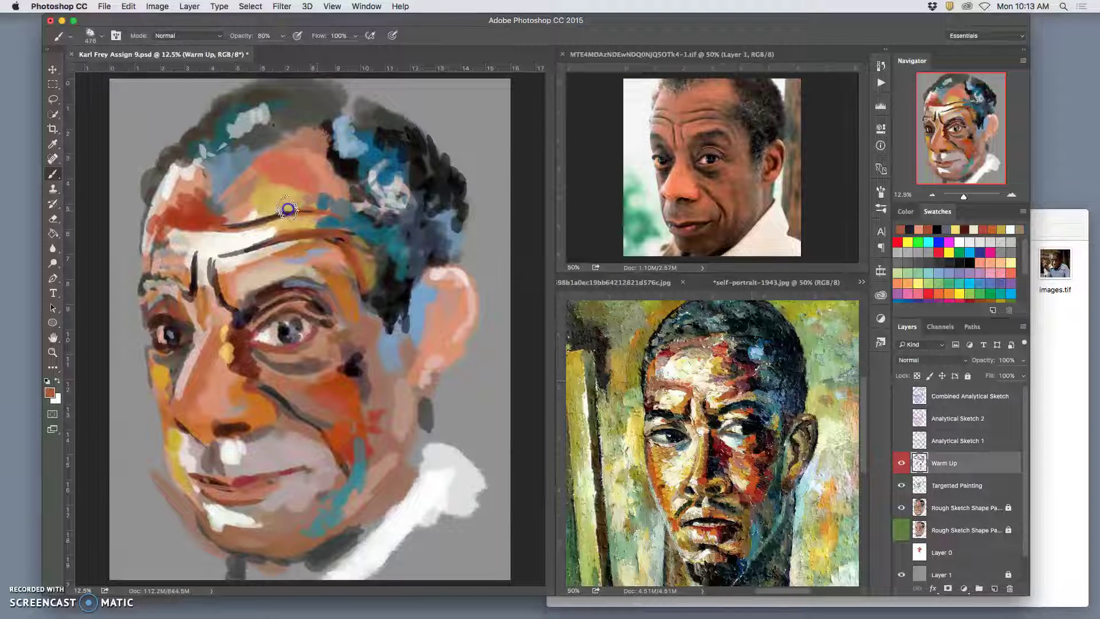
pyautogui.keyDown('alt'); pyautogui.click(317, 241); pyautogui.keyUp('alt')
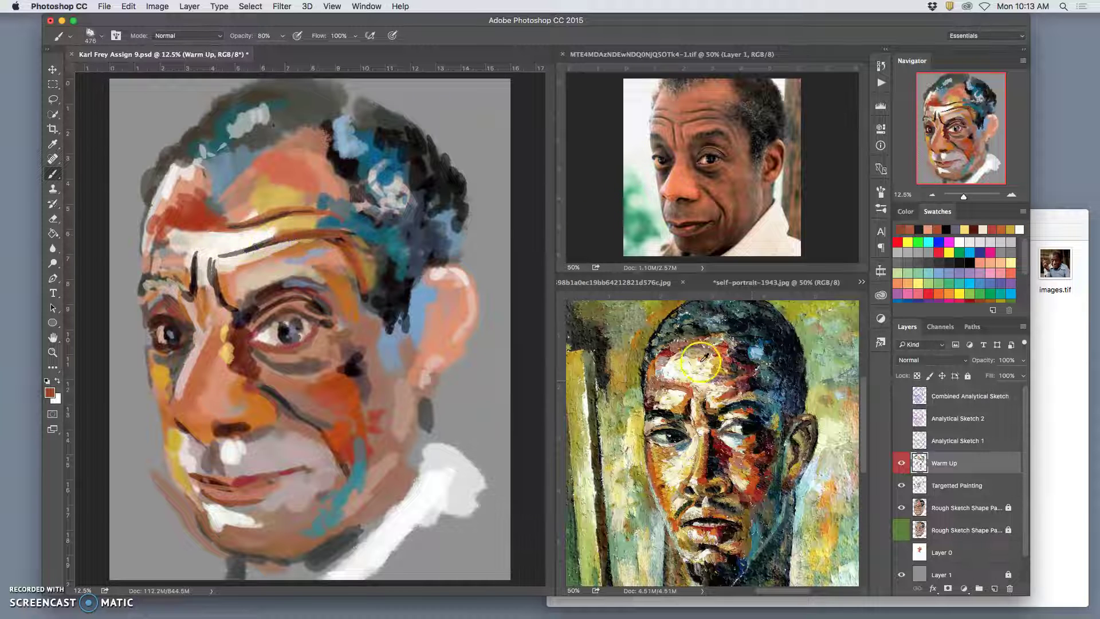
# Draw a wrinkle above the left-hand eyebrow in brown sampled from the self-portrait and carry it down the brow furrow.
pyautogui.keyDown('alt'); pyautogui.click(651, 404); pyautogui.keyUp('alt')
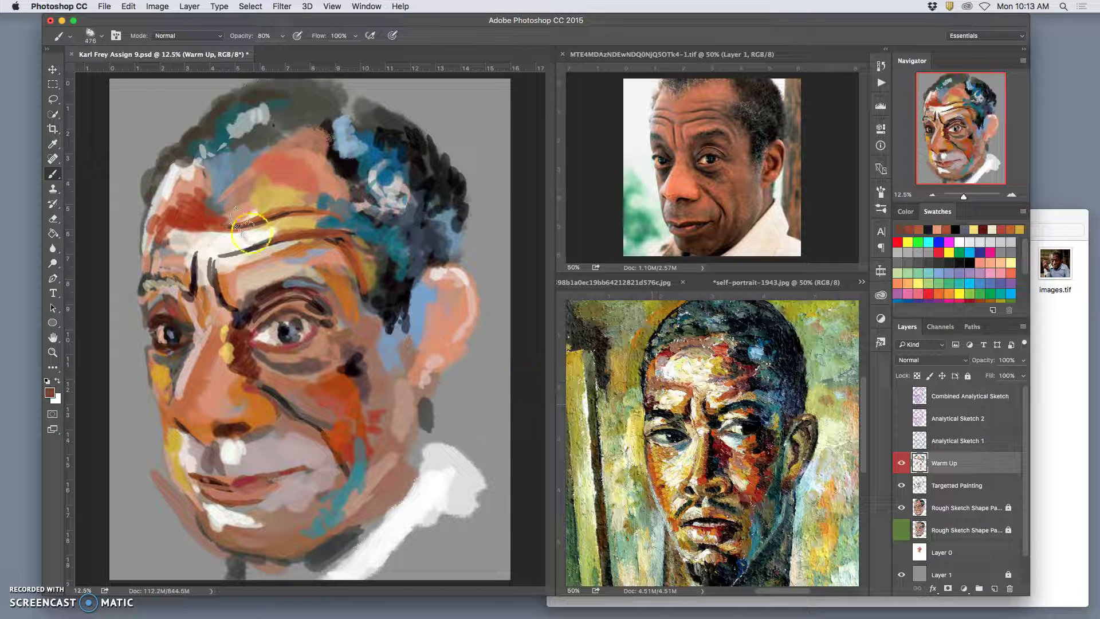
pyautogui.moveTo(154, 242); pyautogui.dragTo(167, 243)
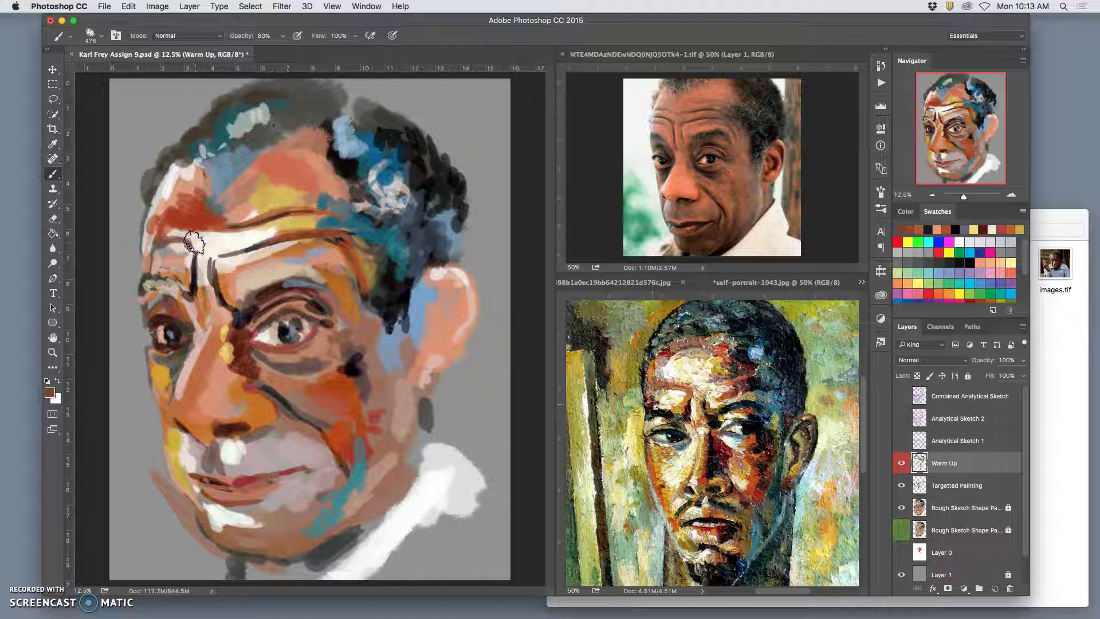
pyautogui.moveTo(193, 242); pyautogui.dragTo(191, 277)
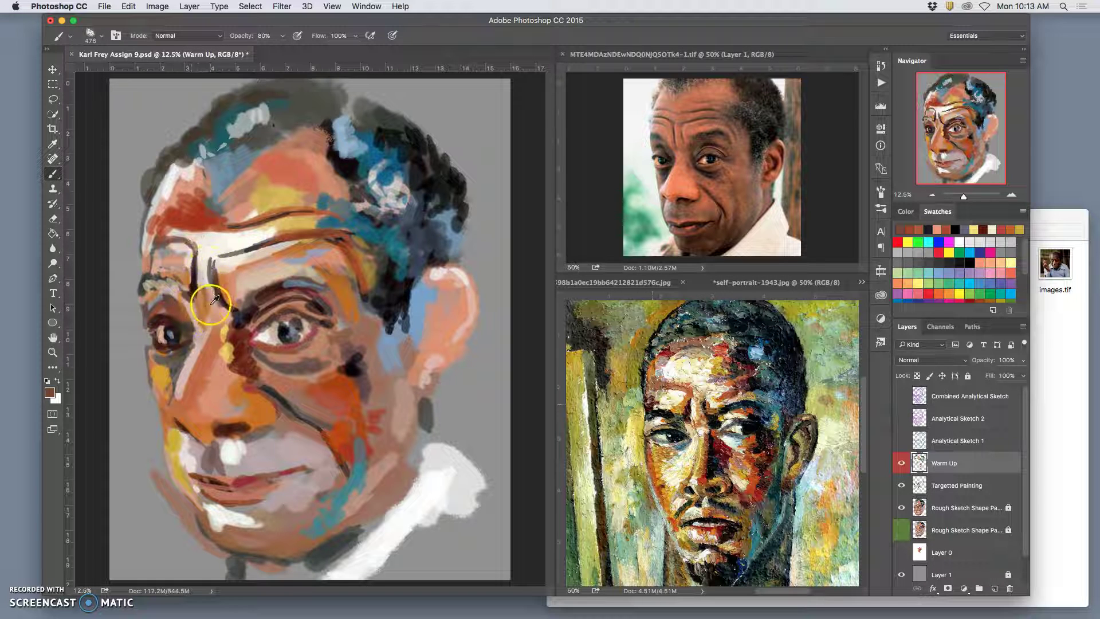
# Rework the brow furrows with salmon and red sampled from the portrait, and extend the upper forehead wrinkle to the left-hand edge in brown.
pyautogui.keyDown('alt'); pyautogui.click(187, 289); pyautogui.keyUp('alt')
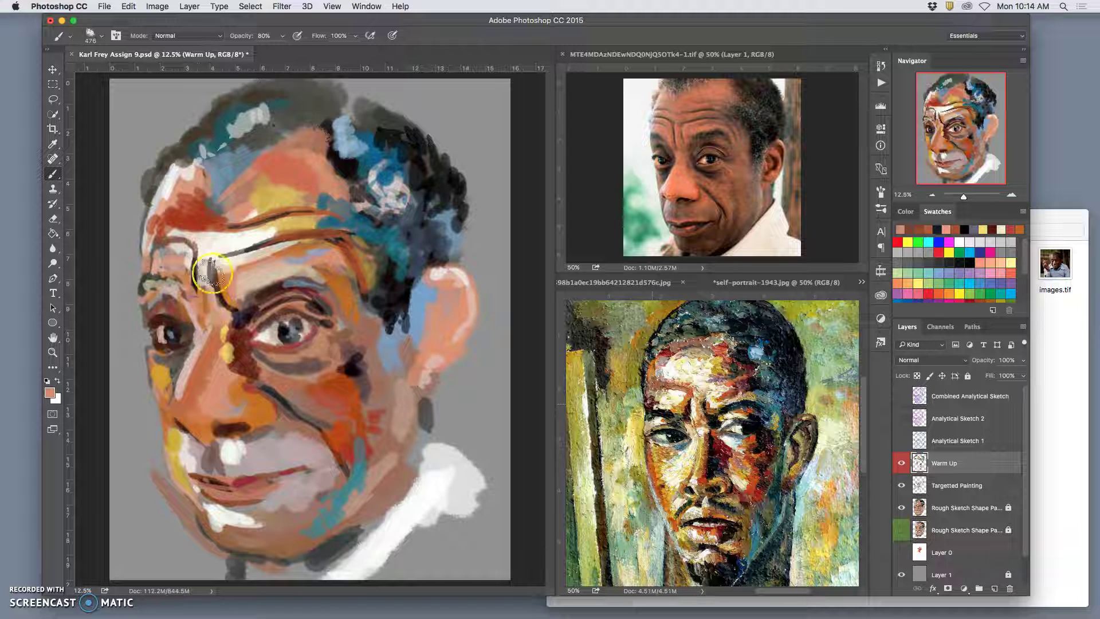
pyautogui.moveTo(304, 255)
pyautogui.mouseDown()
pyautogui.moveTo(374, 303)
pyautogui.moveTo(288, 321)
pyautogui.moveTo(252, 263)
pyautogui.mouseUp()
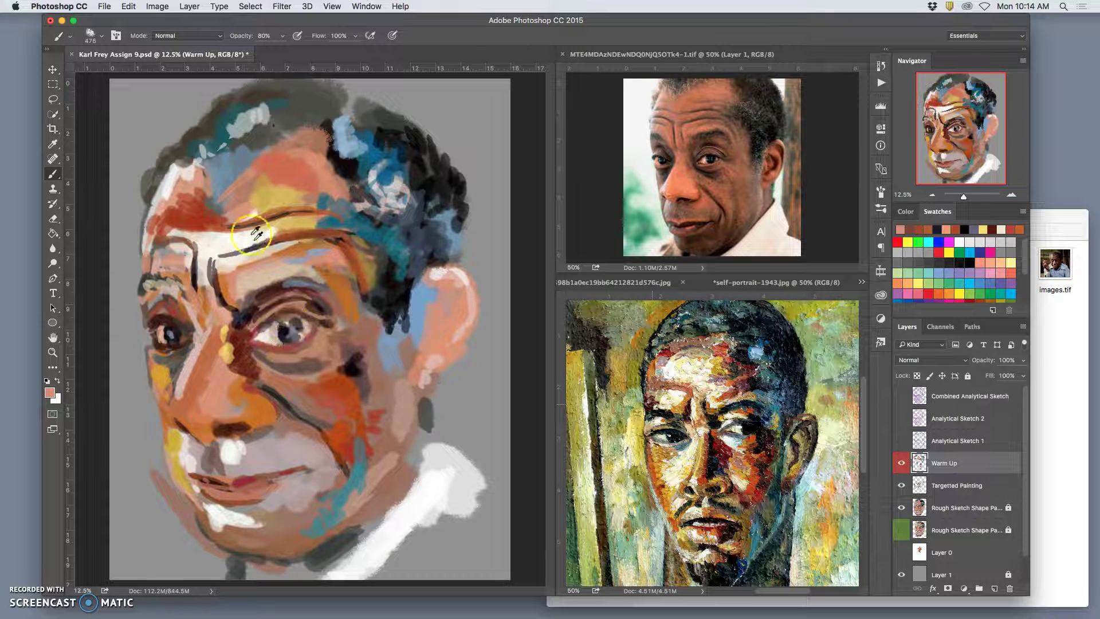
pyautogui.keyDown('alt'); pyautogui.click(194, 280); pyautogui.keyUp('alt')
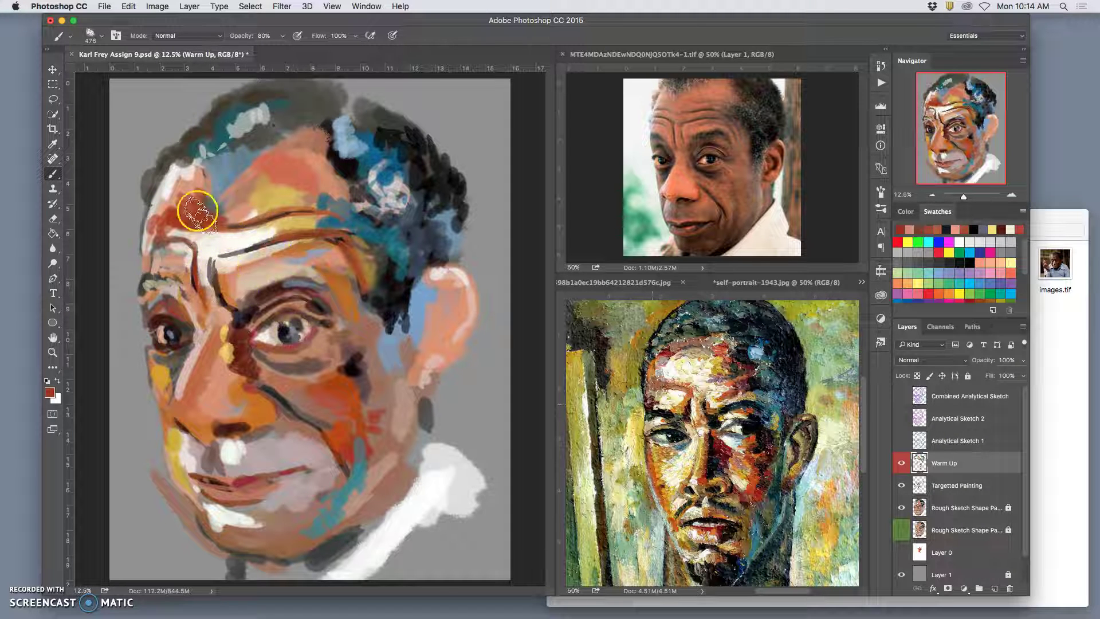
pyautogui.keyDown('alt'); pyautogui.click(267, 221); pyautogui.keyUp('alt')
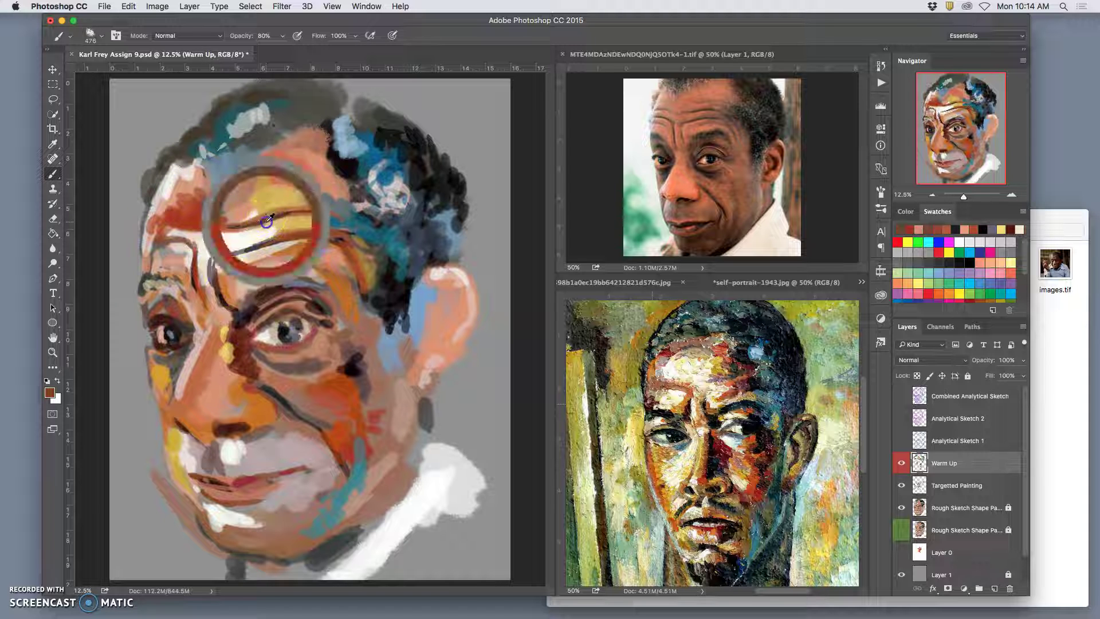
pyautogui.click(163, 228)
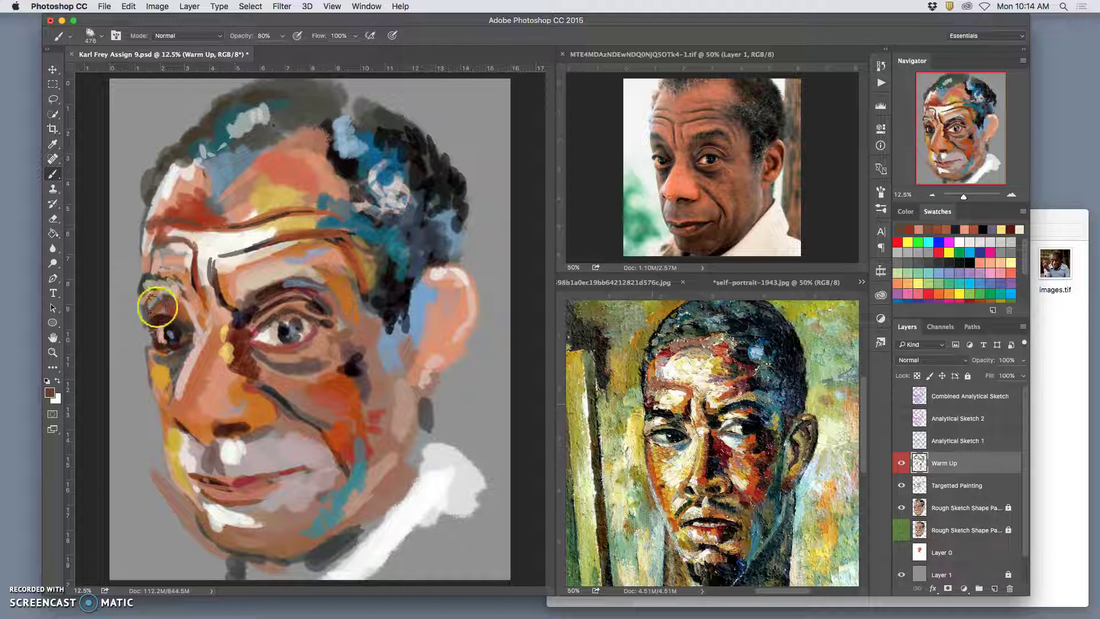
# Paint blue sampled from the hair above the left-hand eyebrow and in both irises, and add a dark red shadow inside the ear.
pyautogui.moveTo(172, 281)
pyautogui.mouseDown()
pyautogui.moveTo(179, 238)
pyautogui.moveTo(188, 254)
pyautogui.moveTo(147, 258)
pyautogui.moveTo(192, 225)
pyautogui.moveTo(234, 121)
pyautogui.moveTo(338, 161)
pyautogui.moveTo(241, 235)
pyautogui.moveTo(157, 256)
pyautogui.mouseUp()
pyautogui.keyDown('alt'); pyautogui.click(386, 171); pyautogui.keyUp('alt')
pyautogui.moveTo(373, 375)
pyautogui.mouseDown()
pyautogui.moveTo(398, 319)
pyautogui.moveTo(297, 314)
pyautogui.moveTo(285, 329)
pyautogui.mouseUp()
pyautogui.click(283, 331)
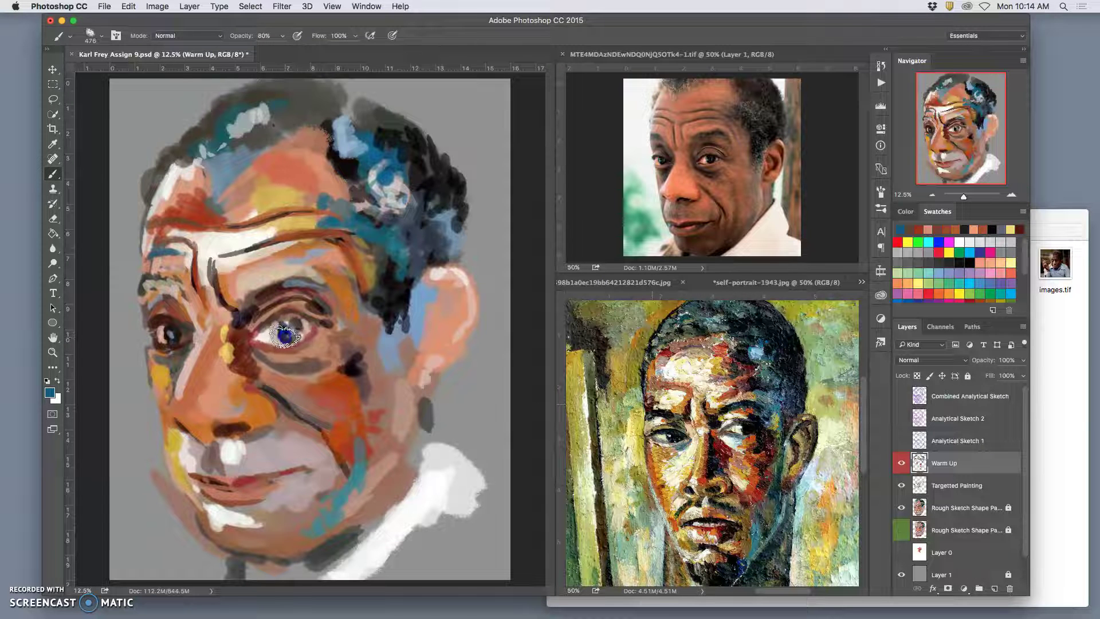
pyautogui.moveTo(284, 338)
pyautogui.mouseDown()
pyautogui.moveTo(351, 393)
pyautogui.moveTo(369, 452)
pyautogui.moveTo(265, 401)
pyautogui.moveTo(155, 321)
pyautogui.moveTo(164, 310)
pyautogui.moveTo(166, 331)
pyautogui.moveTo(177, 327)
pyautogui.mouseUp()
pyautogui.click(165, 331)
pyautogui.moveTo(659, 243); pyautogui.dragTo(774, 163)
pyautogui.moveTo(441, 314); pyautogui.dragTo(444, 327)
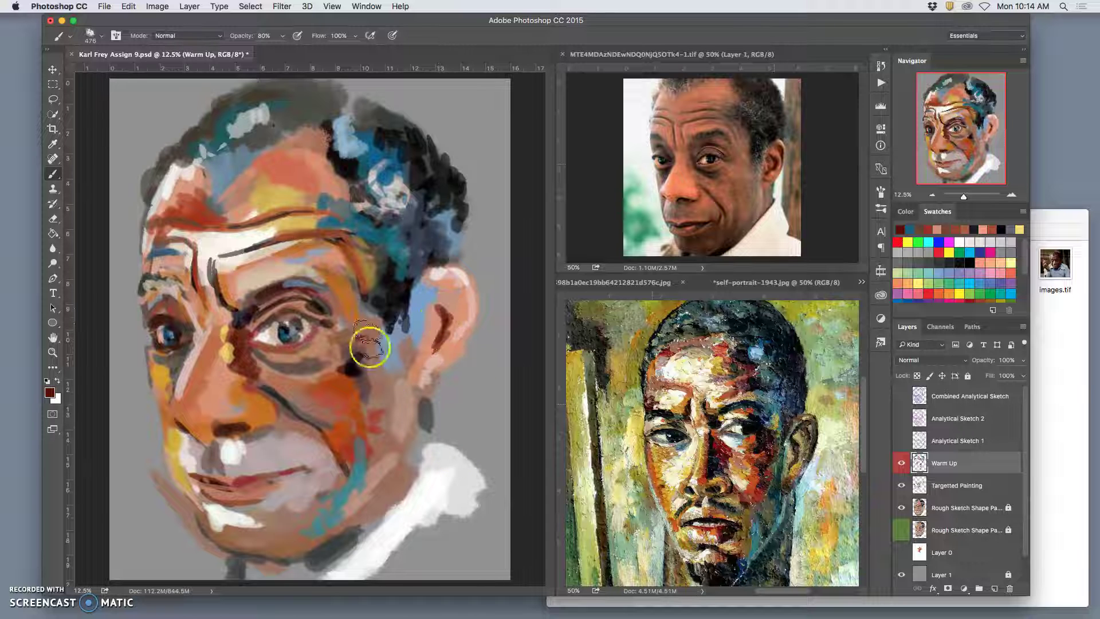
# Compare the Warm Up strokes with the Targetted Painting and upper rough sketch layers by toggling layer visibility, ending with all three shown.
pyautogui.click(901, 486)
pyautogui.click(901, 508)
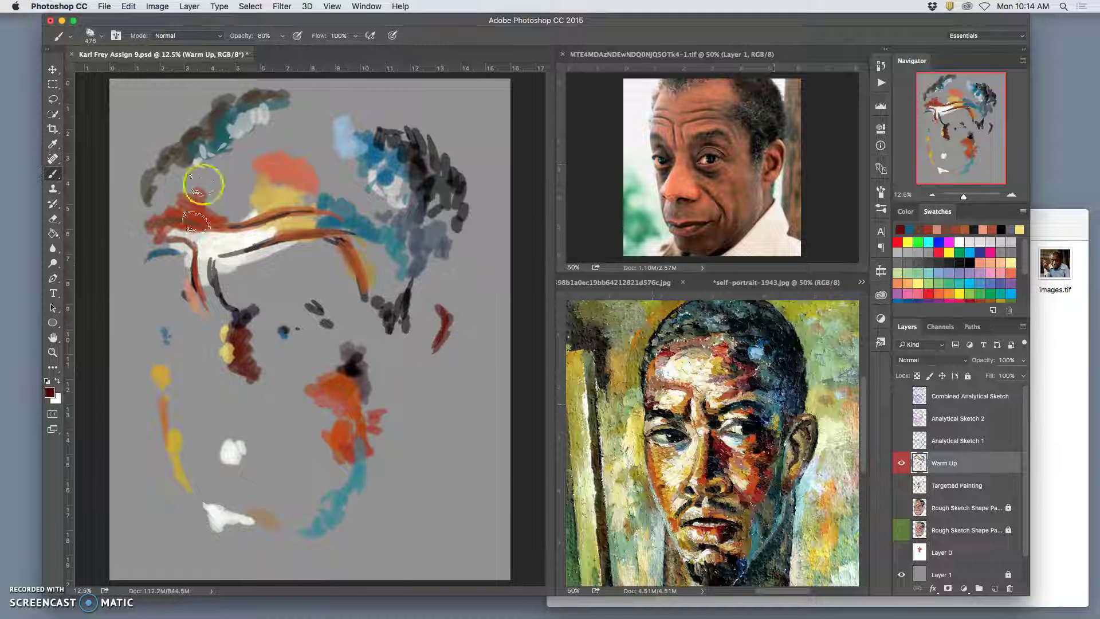
pyautogui.click(901, 484)
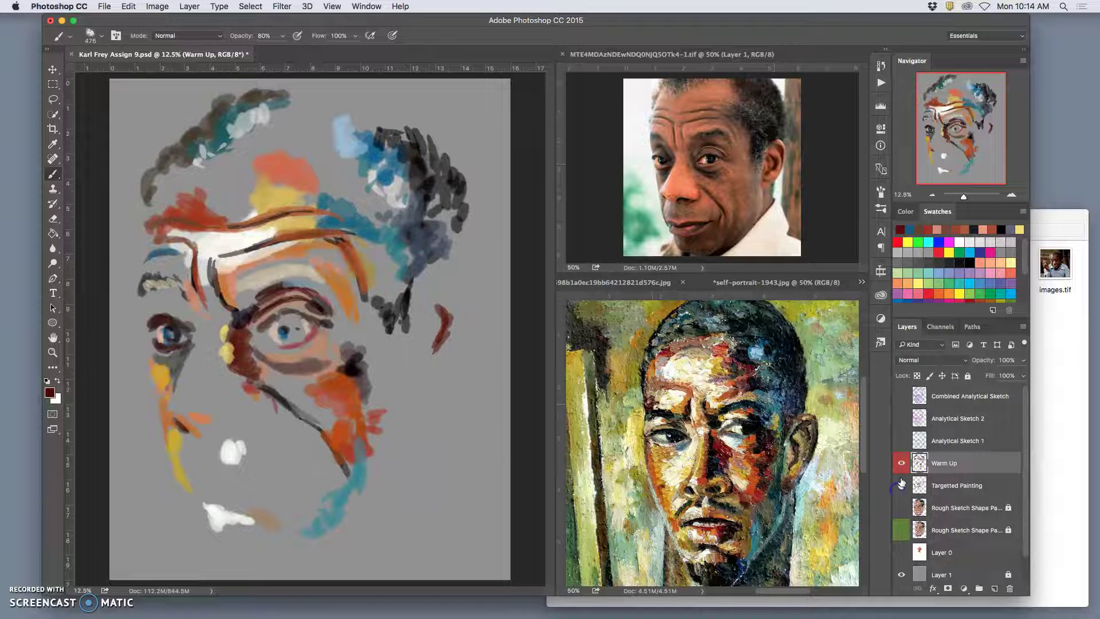
pyautogui.click(902, 464)
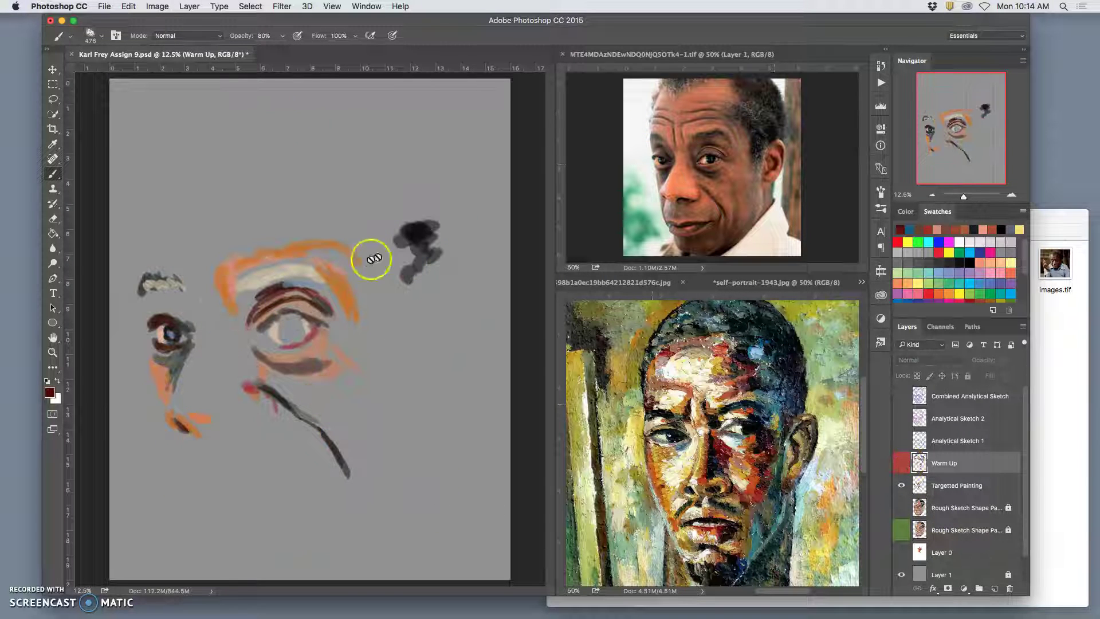
pyautogui.click(903, 465)
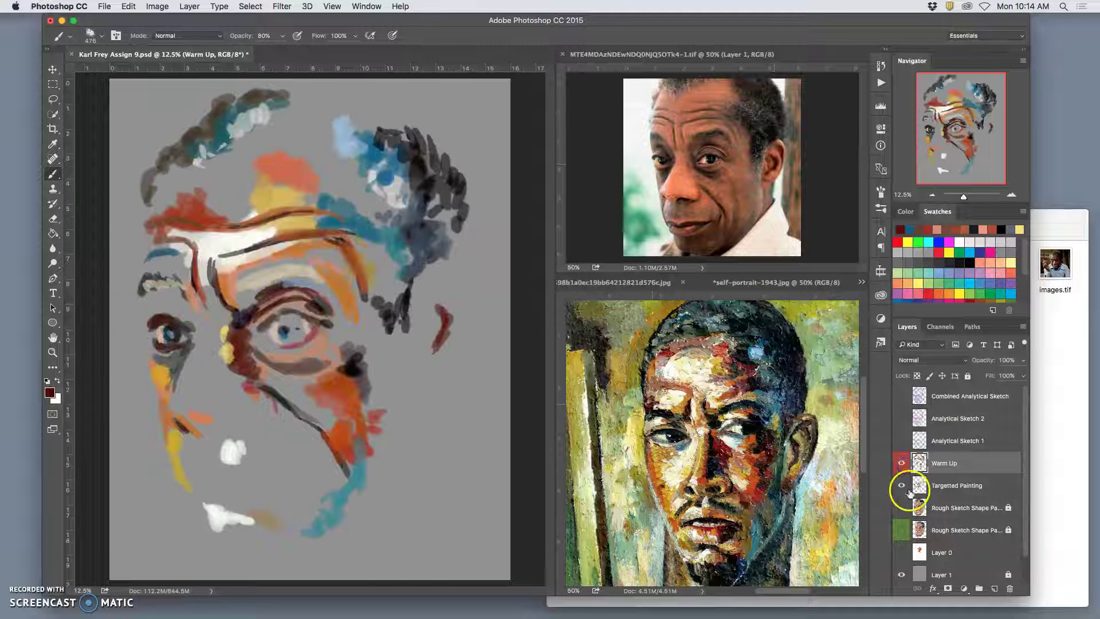
pyautogui.click(902, 486)
pyautogui.click(903, 486)
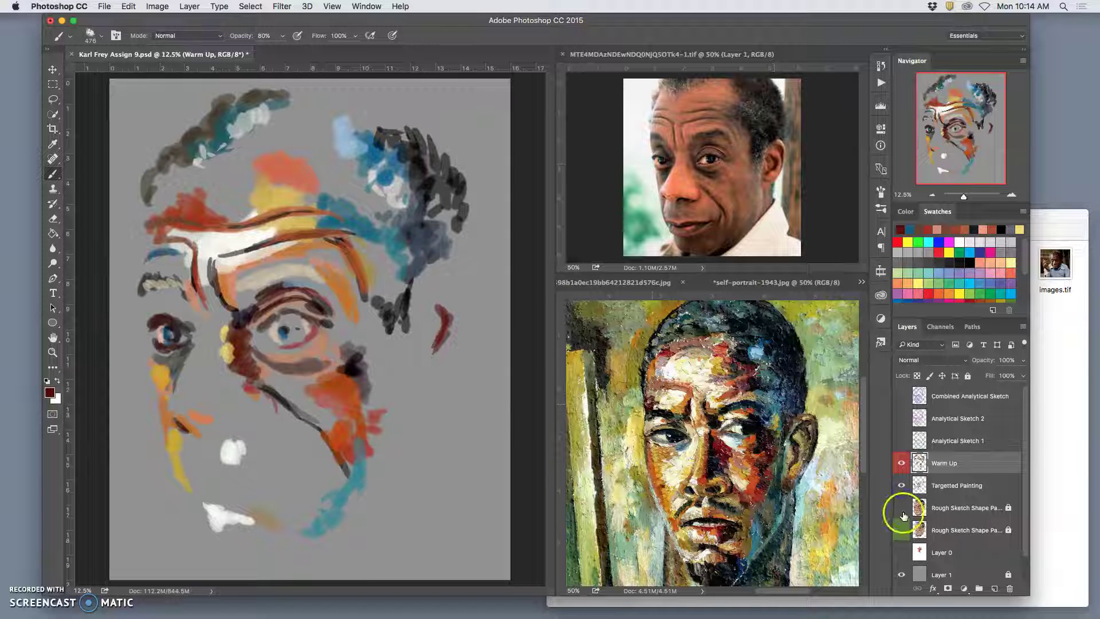
pyautogui.click(902, 508)
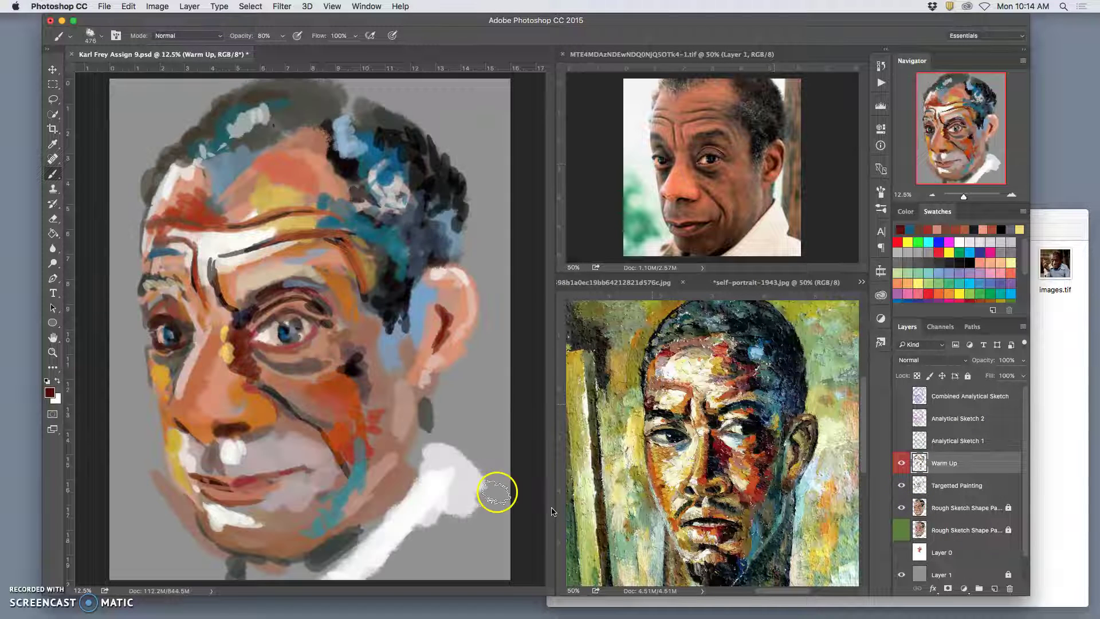
# Paint red and light blue strokes beneath the right-hand eye, using colours sampled from the self-portrait.
pyautogui.keyDown('alt'); pyautogui.click(774, 166); pyautogui.keyUp('alt')
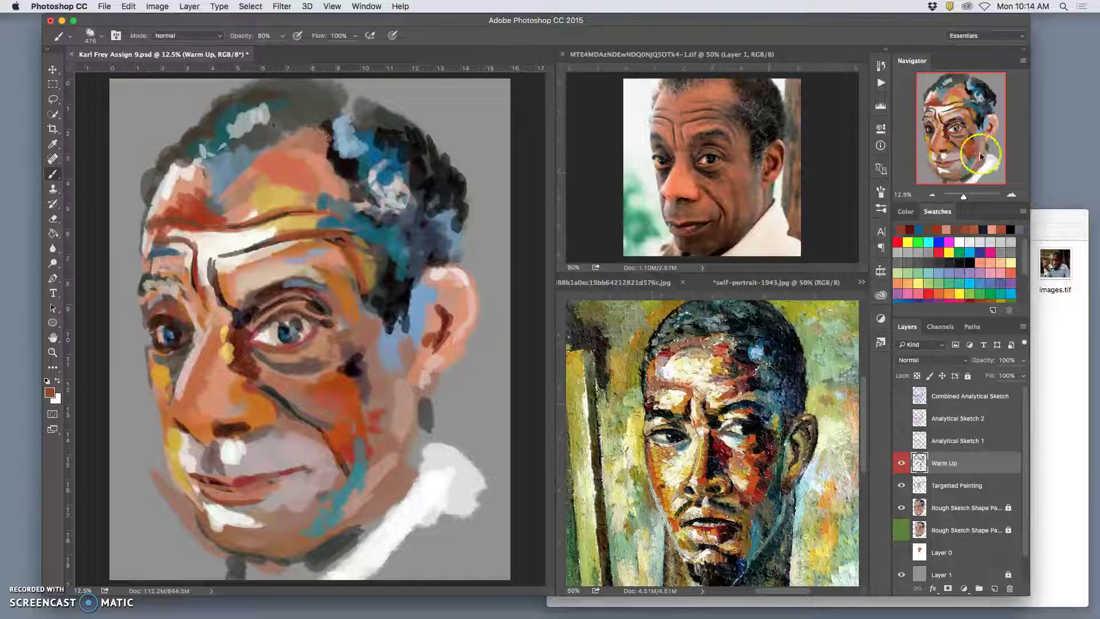
pyautogui.moveTo(261, 361); pyautogui.dragTo(282, 369)
pyautogui.keyDown('alt'); pyautogui.click(771, 449); pyautogui.keyUp('alt')
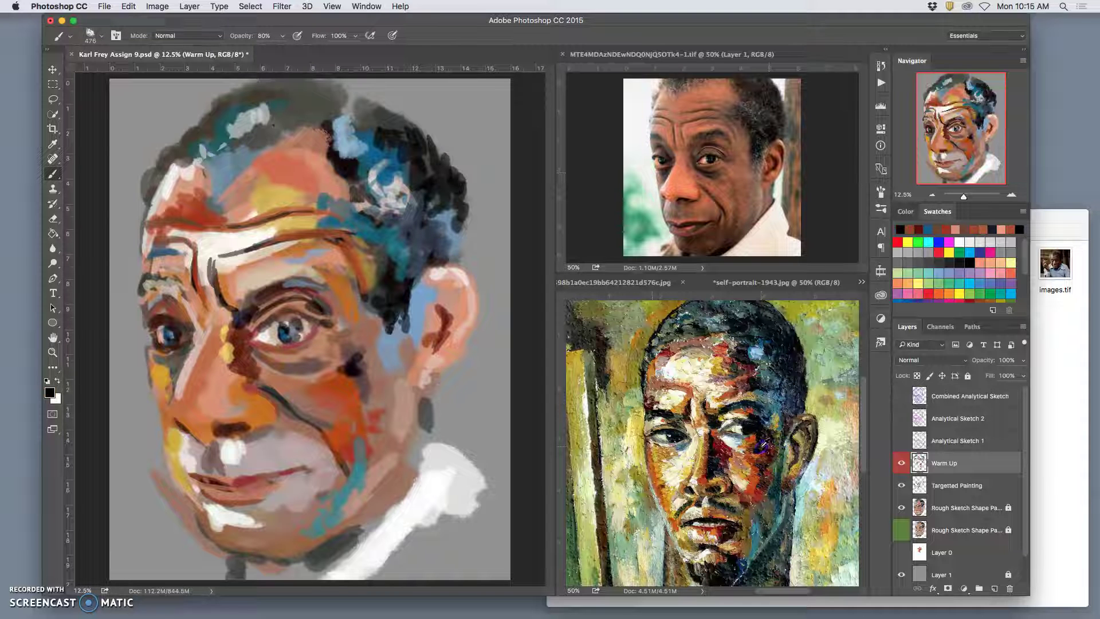
pyautogui.keyDown('alt'); pyautogui.click(720, 444); pyautogui.keyUp('alt')
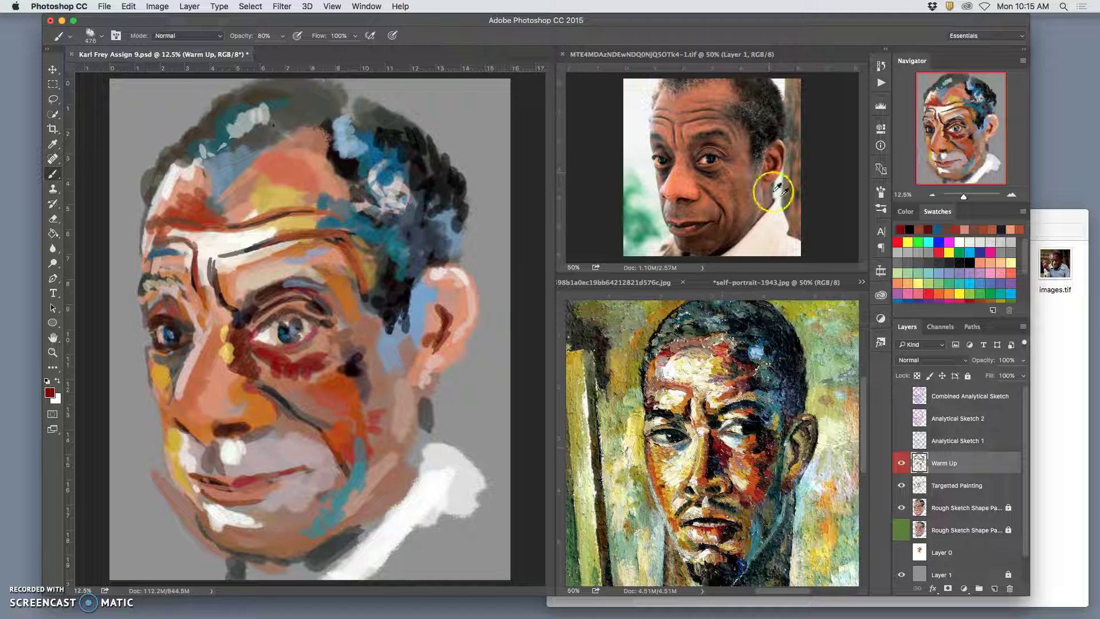
pyautogui.keyDown('alt'); pyautogui.click(758, 379); pyautogui.keyUp('alt')
pyautogui.click(267, 361)
pyautogui.moveTo(276, 367); pyautogui.dragTo(280, 375)
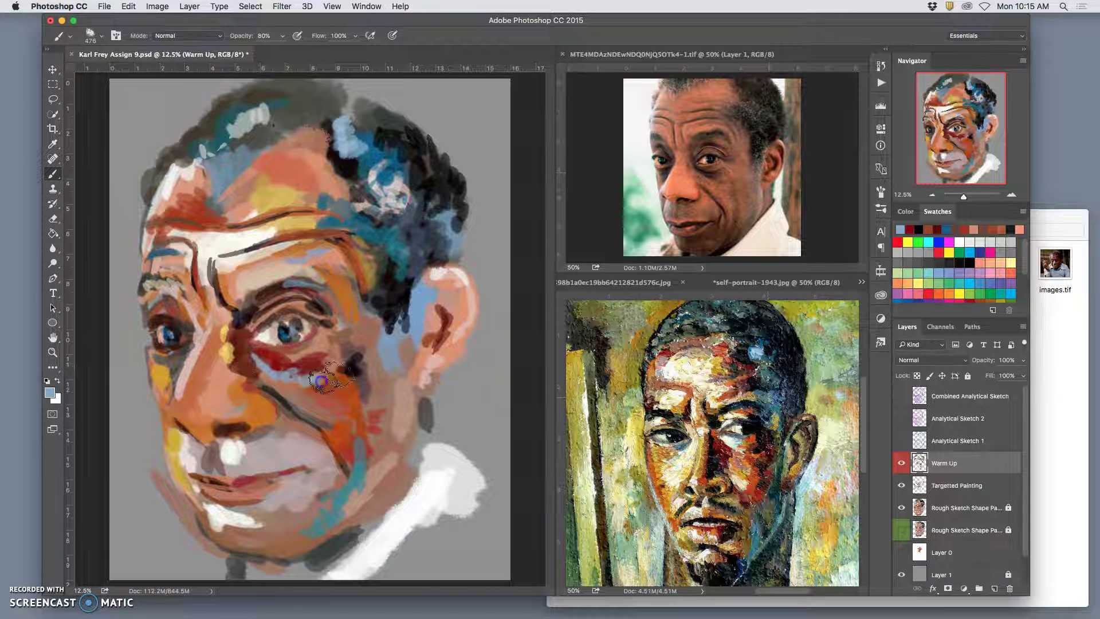
# Paint a white highlight on the nose's right-hand nostril, using light tones sampled from the self-portrait's face.
pyautogui.keyDown('alt'); pyautogui.click(649, 394); pyautogui.keyUp('alt')
pyautogui.keyDown('alt'); pyautogui.click(737, 471); pyautogui.keyUp('alt')
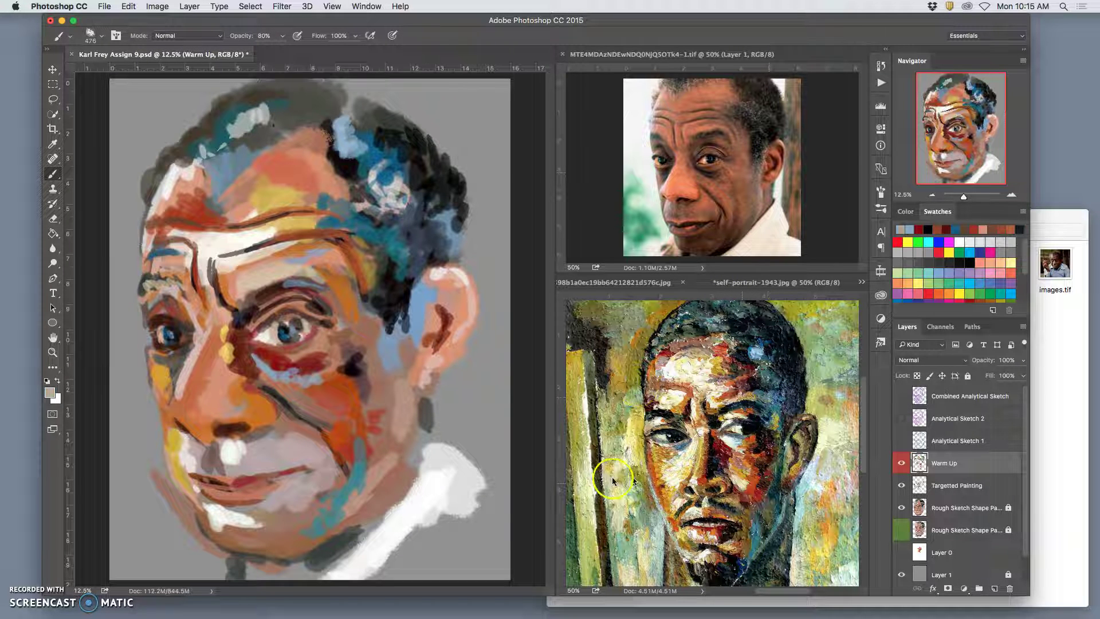
pyautogui.moveTo(215, 401)
pyautogui.mouseDown()
pyautogui.moveTo(258, 405)
pyautogui.moveTo(246, 404)
pyautogui.mouseUp()
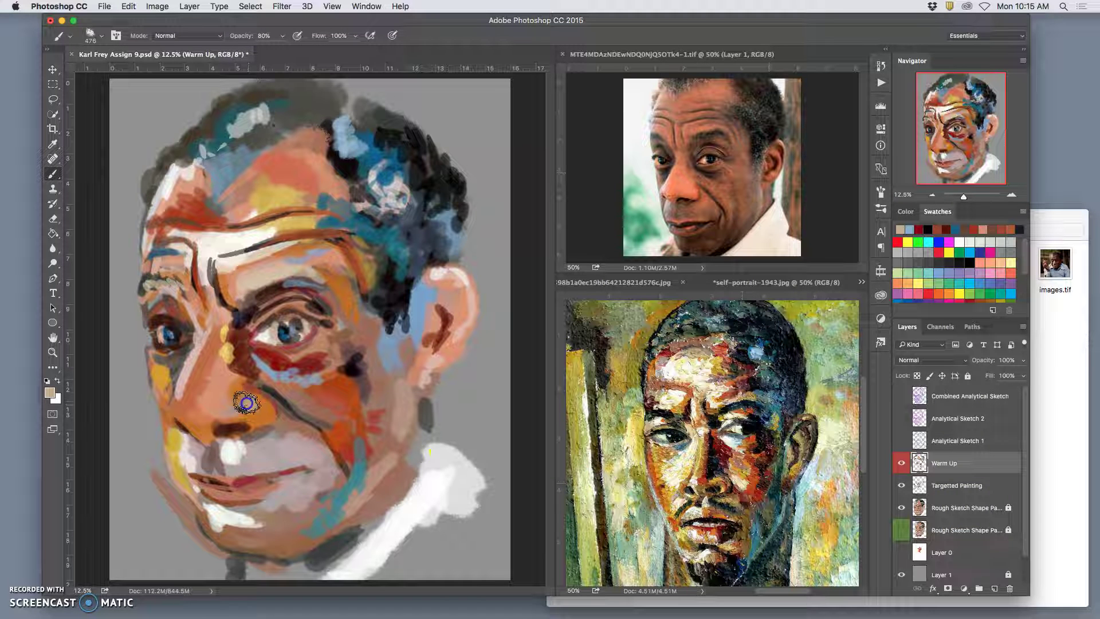
pyautogui.keyDown('alt'); pyautogui.click(735, 439); pyautogui.keyUp('alt')
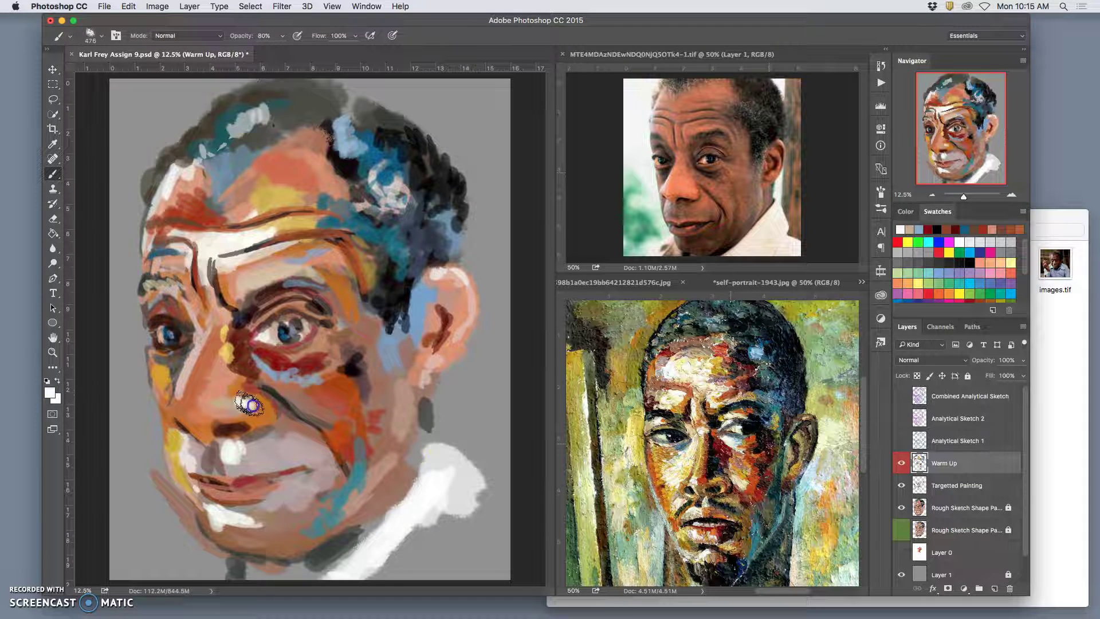
pyautogui.moveTo(254, 405); pyautogui.dragTo(232, 403)
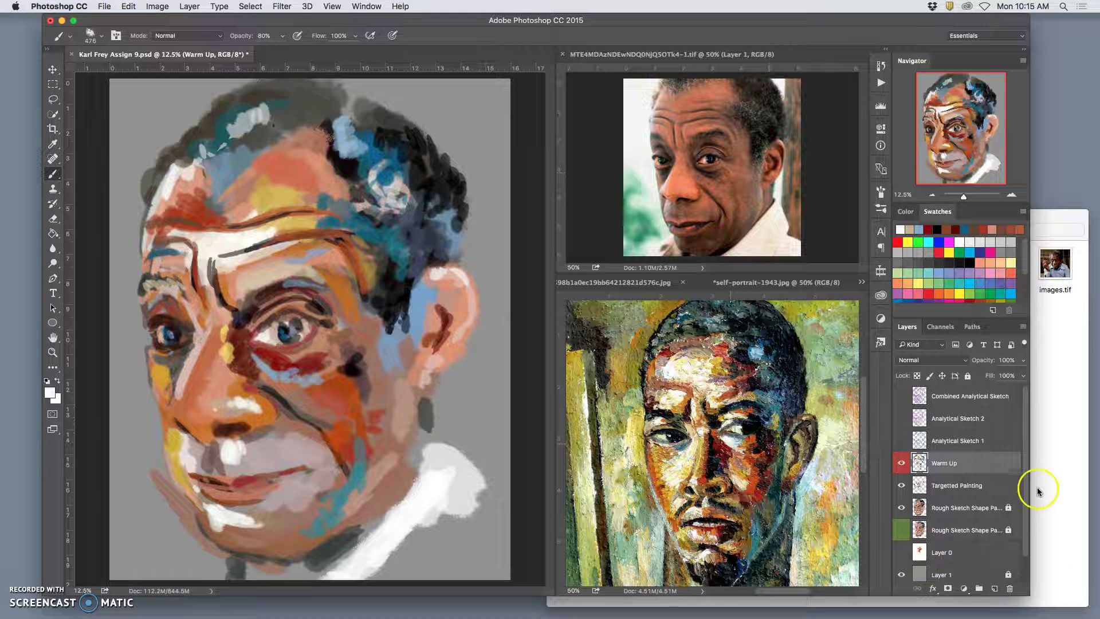
# Compare the portrait on white and grey backgrounds by toggling Layer 1's visibility, ending with the layer shown.
pyautogui.moveTo(1024, 493); pyautogui.dragTo(1023, 532)
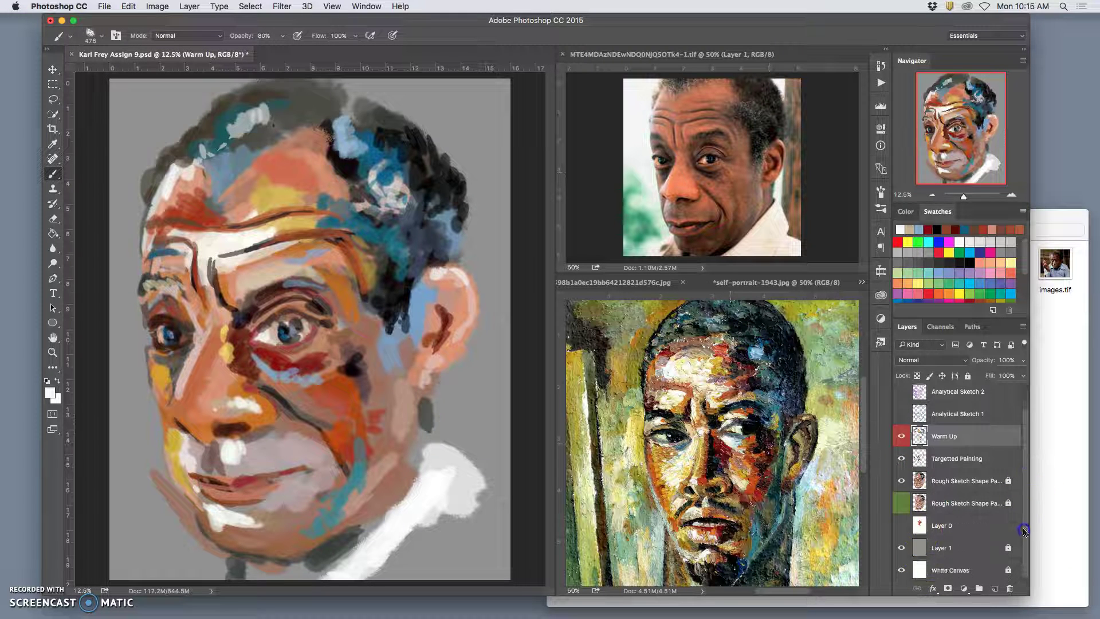
pyautogui.click(902, 550)
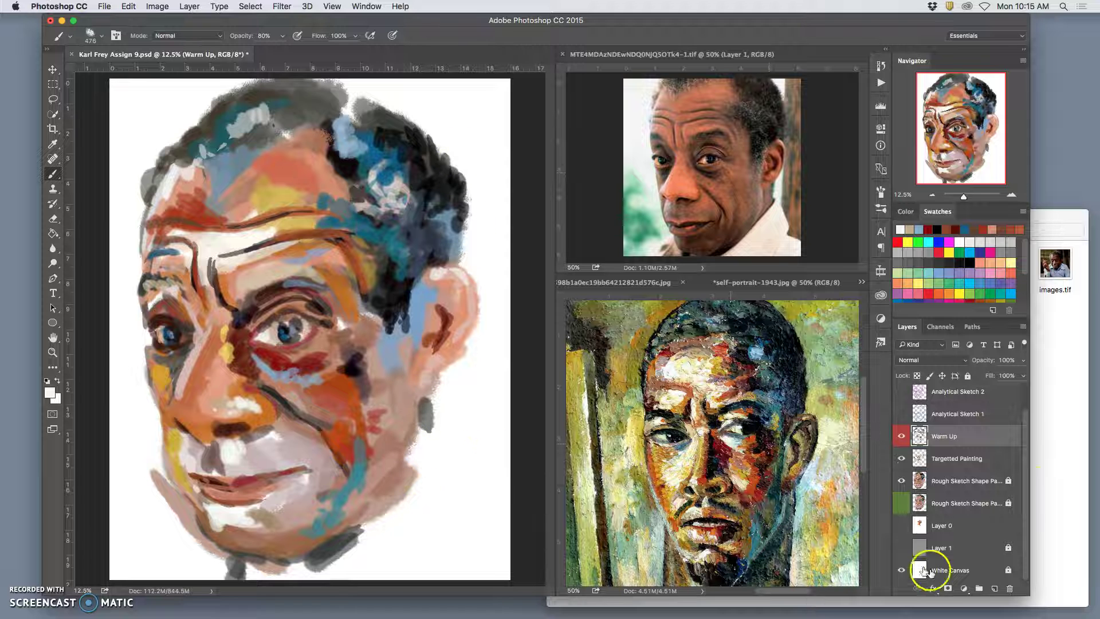
pyautogui.click(902, 550)
pyautogui.click(902, 550)
pyautogui.click(902, 550)
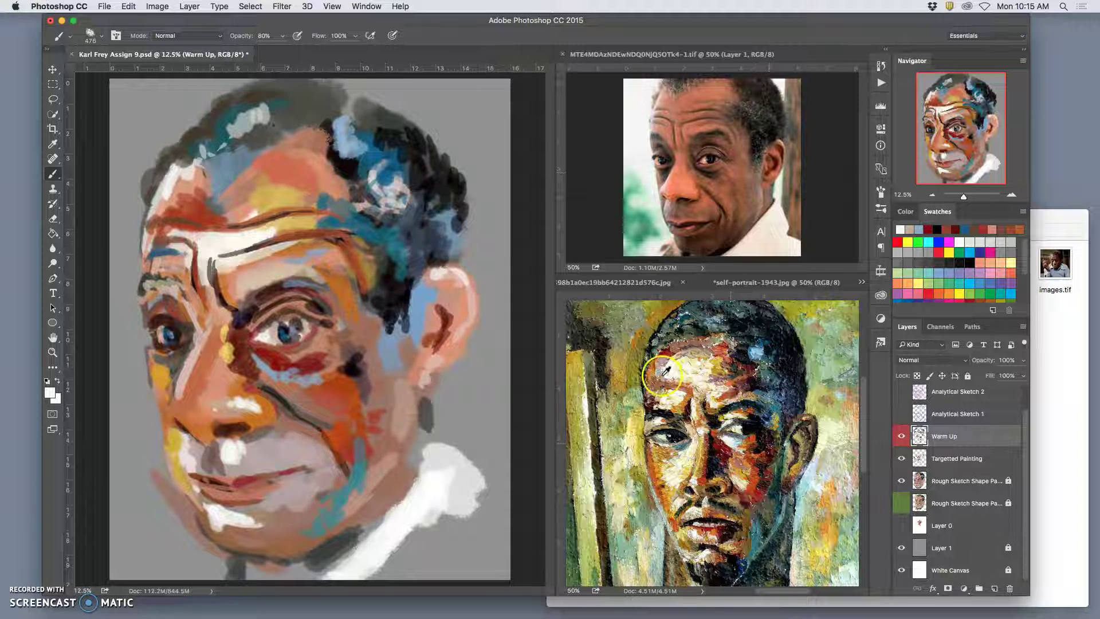
# Paint warm yellow-tan sampled from the self-portrait's forehead between the forehead wrinkles and across the upper forehead.
pyautogui.keyDown('alt'); pyautogui.click(685, 403); pyautogui.keyUp('alt')
pyautogui.moveTo(226, 238); pyautogui.dragTo(283, 230)
pyautogui.moveTo(225, 256)
pyautogui.mouseDown()
pyautogui.moveTo(243, 244)
pyautogui.moveTo(185, 230)
pyautogui.mouseUp()
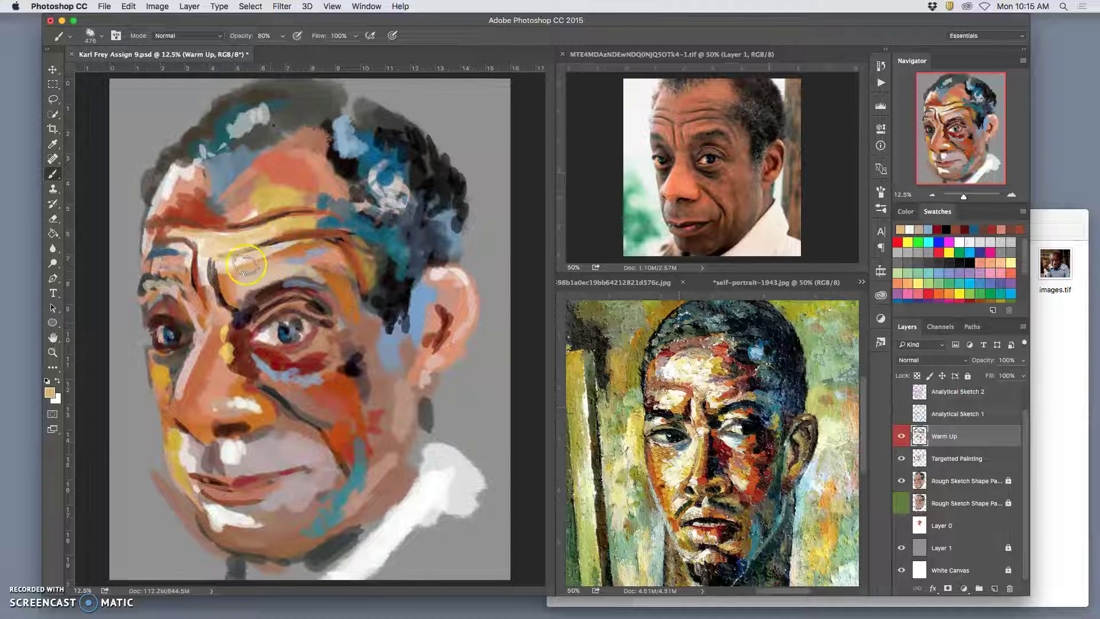
pyautogui.moveTo(216, 228)
pyautogui.mouseDown()
pyautogui.moveTo(268, 203)
pyautogui.moveTo(206, 219)
pyautogui.moveTo(224, 212)
pyautogui.moveTo(193, 212)
pyautogui.moveTo(196, 193)
pyautogui.moveTo(181, 199)
pyautogui.moveTo(196, 209)
pyautogui.moveTo(169, 214)
pyautogui.moveTo(265, 211)
pyautogui.mouseUp()
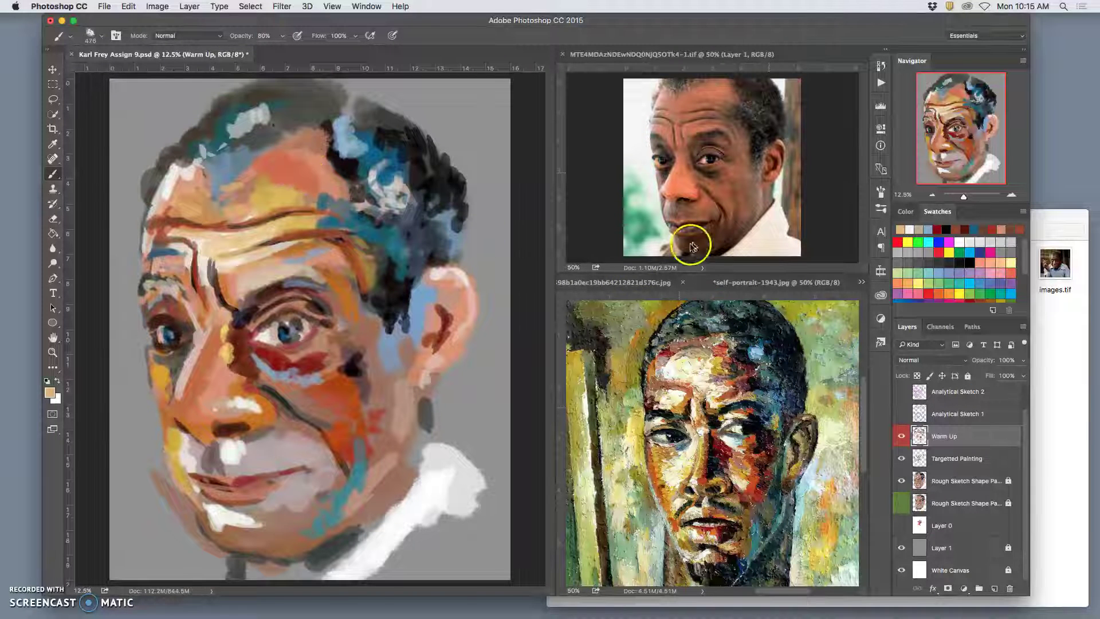
# Darken the left-hand hair mass and hairline with grey, dark green and near-black tones sampled from the self-portrait's hair.
pyautogui.keyDown('alt'); pyautogui.click(723, 326); pyautogui.keyUp('alt')
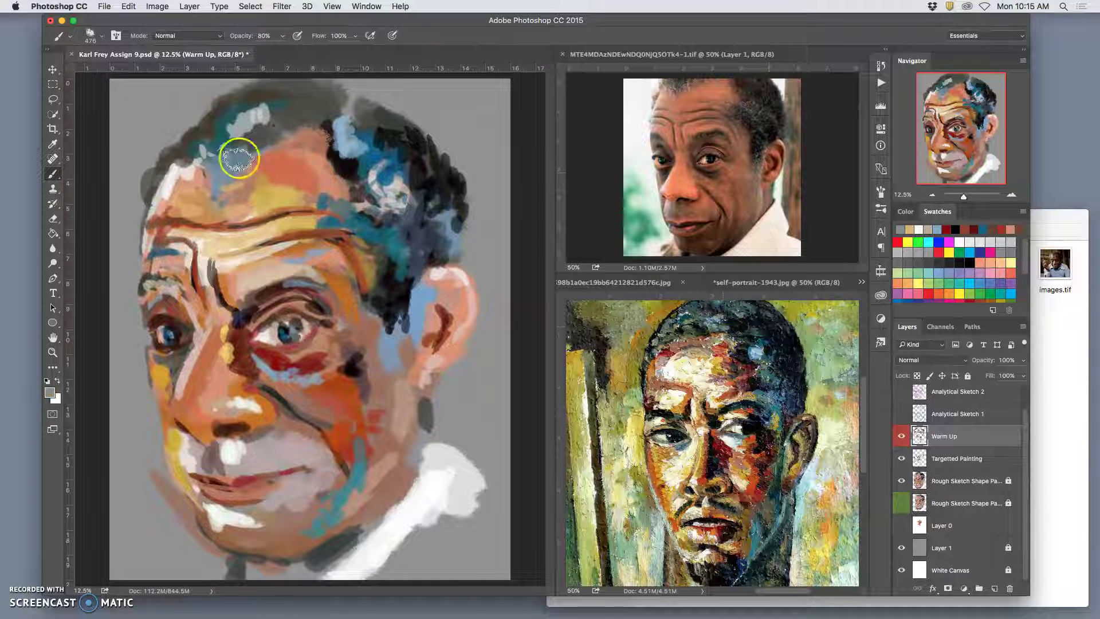
pyautogui.moveTo(236, 155)
pyautogui.mouseDown()
pyautogui.moveTo(226, 151)
pyautogui.moveTo(249, 150)
pyautogui.mouseUp()
pyautogui.keyDown('alt'); pyautogui.click(738, 324); pyautogui.keyUp('alt')
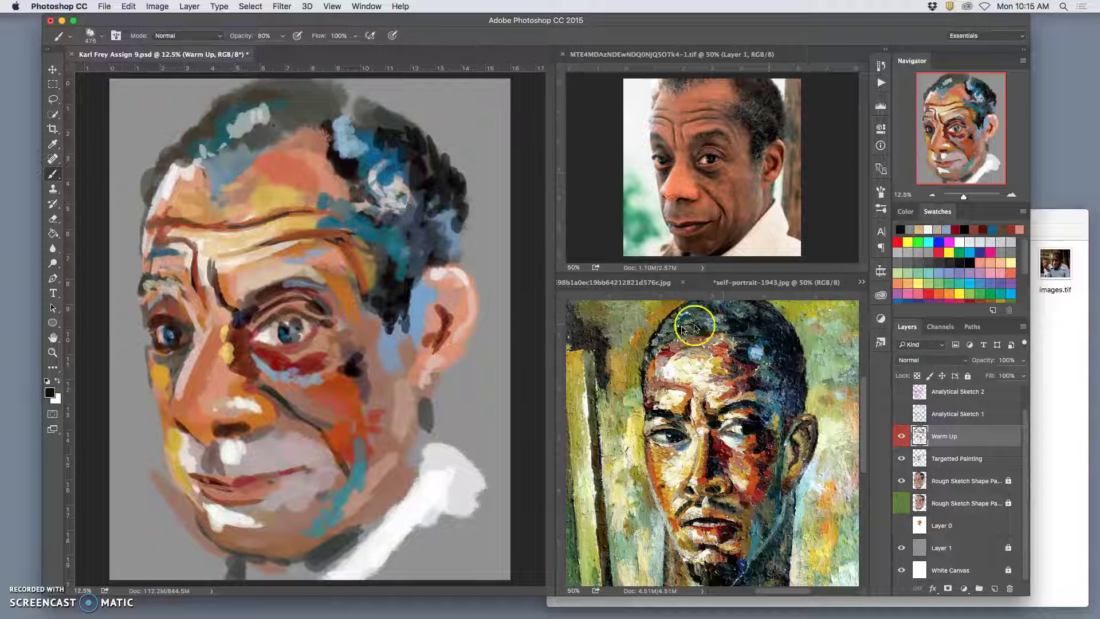
pyautogui.click(218, 160)
pyautogui.moveTo(232, 143)
pyautogui.mouseDown()
pyautogui.moveTo(247, 125)
pyautogui.moveTo(235, 127)
pyautogui.moveTo(227, 141)
pyautogui.moveTo(295, 106)
pyautogui.moveTo(243, 110)
pyautogui.moveTo(310, 95)
pyautogui.mouseUp()
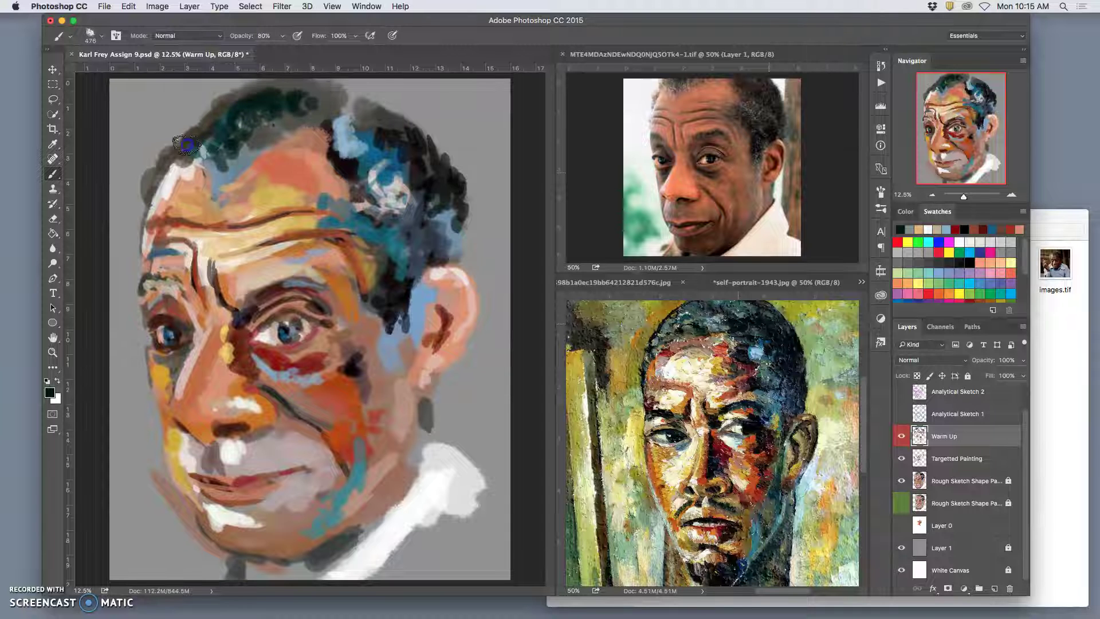
pyautogui.moveTo(185, 153)
pyautogui.mouseDown()
pyautogui.moveTo(364, 86)
pyautogui.moveTo(336, 146)
pyautogui.moveTo(442, 241)
pyautogui.moveTo(232, 118)
pyautogui.moveTo(268, 123)
pyautogui.moveTo(232, 136)
pyautogui.moveTo(283, 108)
pyautogui.moveTo(317, 110)
pyautogui.mouseUp()
pyautogui.click(286, 121)
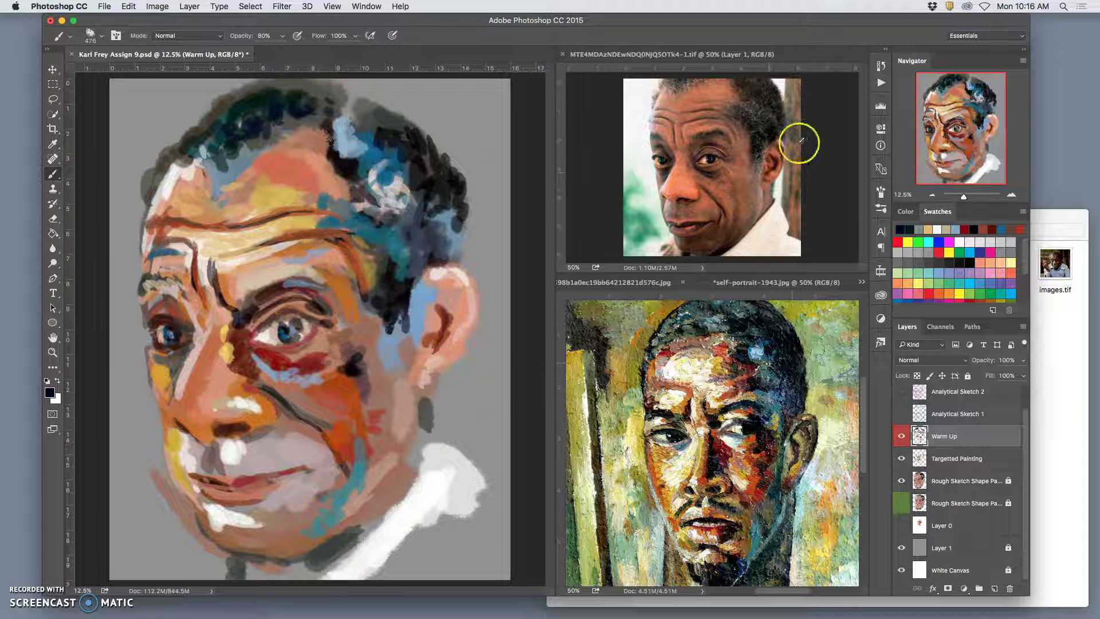
# Draw the ear's inner contour in brown sampled from the photo, and deepen the hair beside the ear with dark teal.
pyautogui.keyDown('alt'); pyautogui.click(770, 166); pyautogui.keyUp('alt')
pyautogui.click(430, 341)
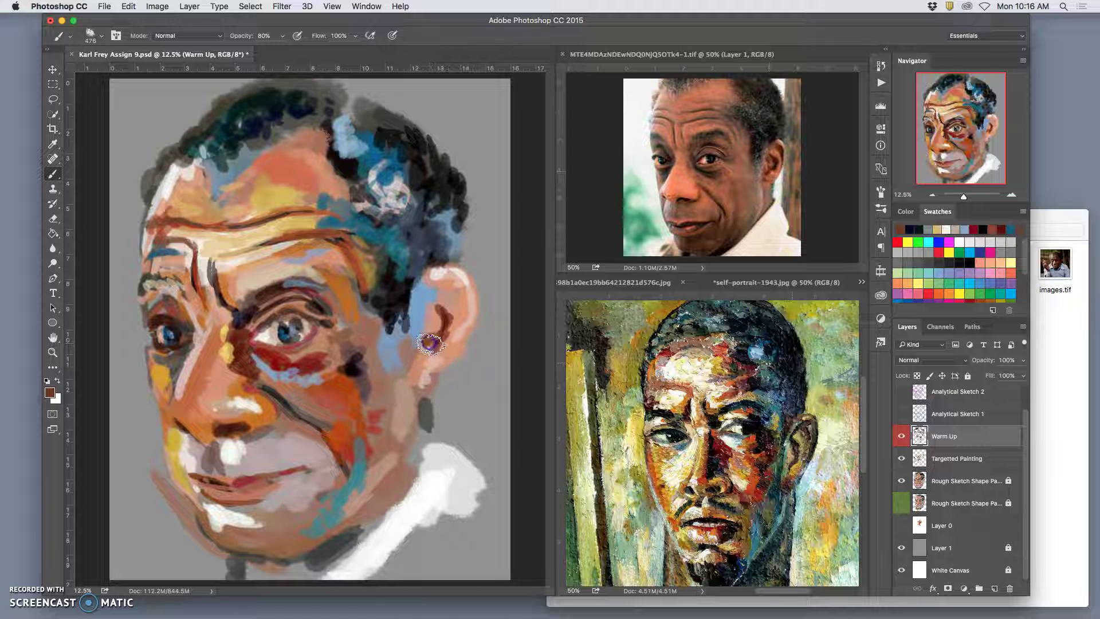
pyautogui.moveTo(443, 319)
pyautogui.mouseDown()
pyautogui.moveTo(441, 275)
pyautogui.moveTo(458, 290)
pyautogui.mouseUp()
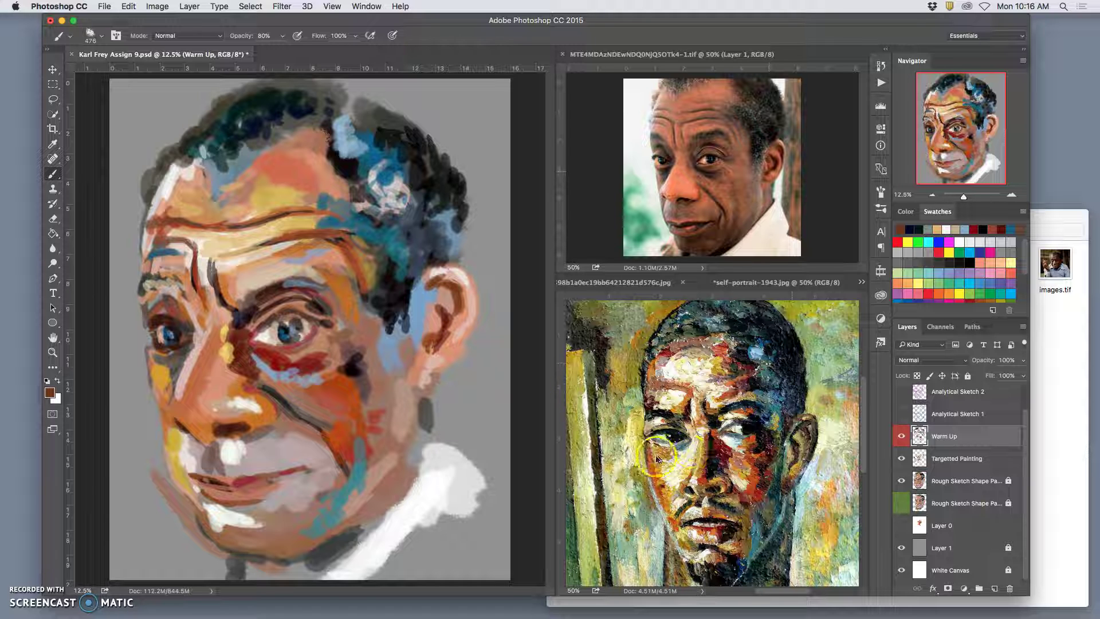
pyautogui.keyDown('alt'); pyautogui.click(774, 491); pyautogui.keyUp('alt')
pyautogui.moveTo(395, 232); pyautogui.dragTo(414, 275)
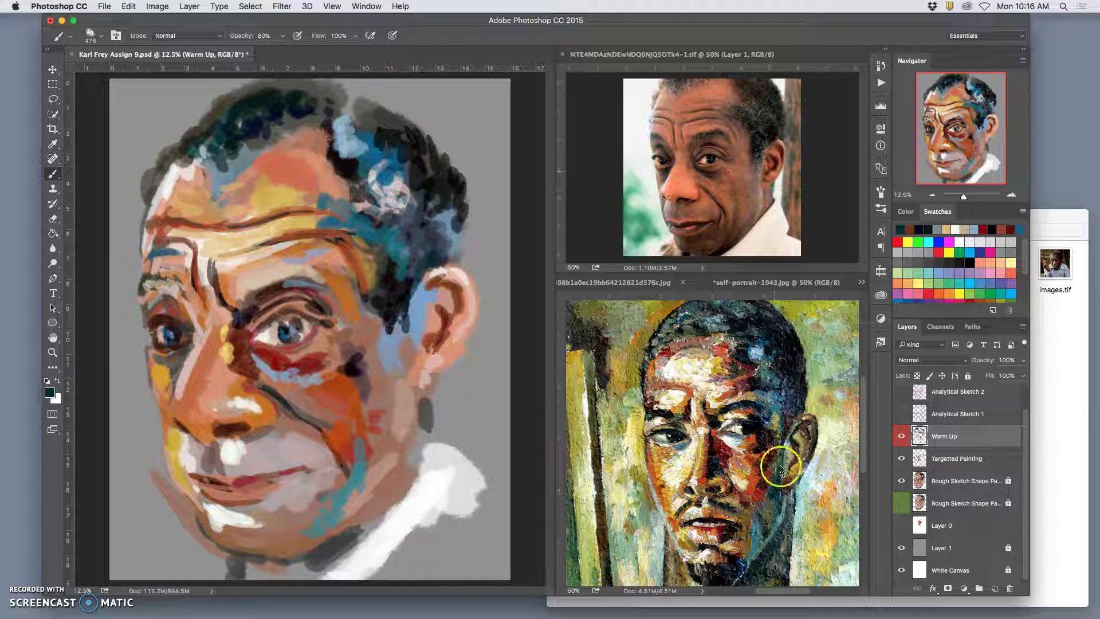
# Paint the jaw side below the ear with vertical olive-brown and green strokes sampled from the self-portrait's jaw and neck.
pyautogui.keyDown('alt'); pyautogui.click(748, 517); pyautogui.keyUp('alt')
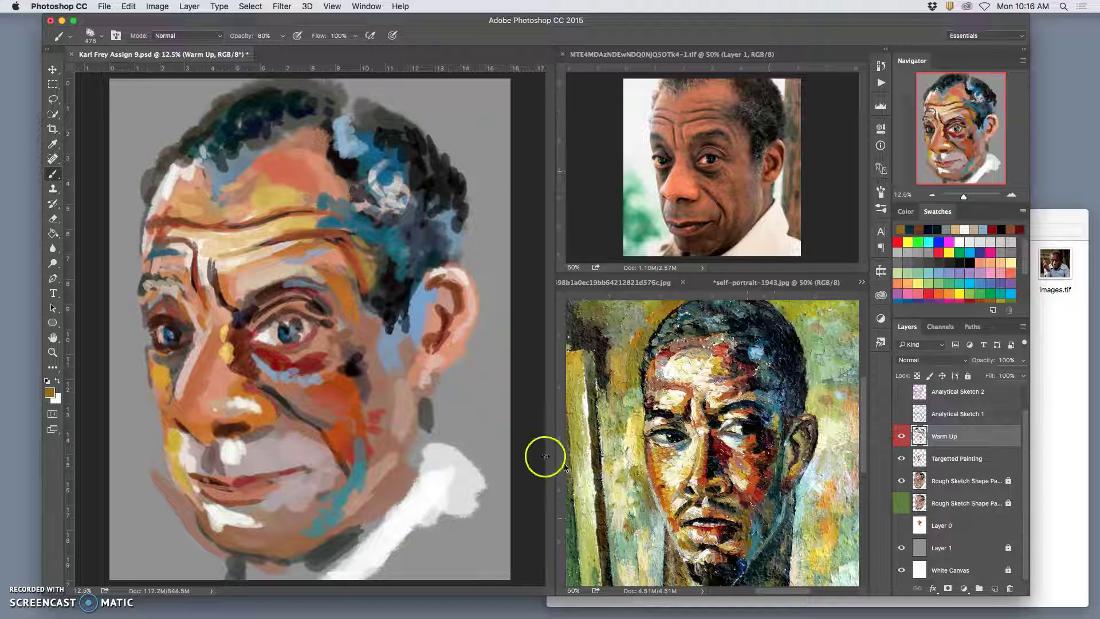
pyautogui.click(387, 366)
pyautogui.moveTo(379, 340); pyautogui.dragTo(408, 435)
pyautogui.keyDown('alt'); pyautogui.click(765, 511); pyautogui.keyUp('alt')
pyautogui.moveTo(390, 335); pyautogui.dragTo(402, 440)
pyautogui.moveTo(391, 390); pyautogui.dragTo(395, 427)
pyautogui.moveTo(743, 444)
pyautogui.mouseDown()
pyautogui.moveTo(781, 457)
pyautogui.moveTo(777, 466)
pyautogui.mouseUp()
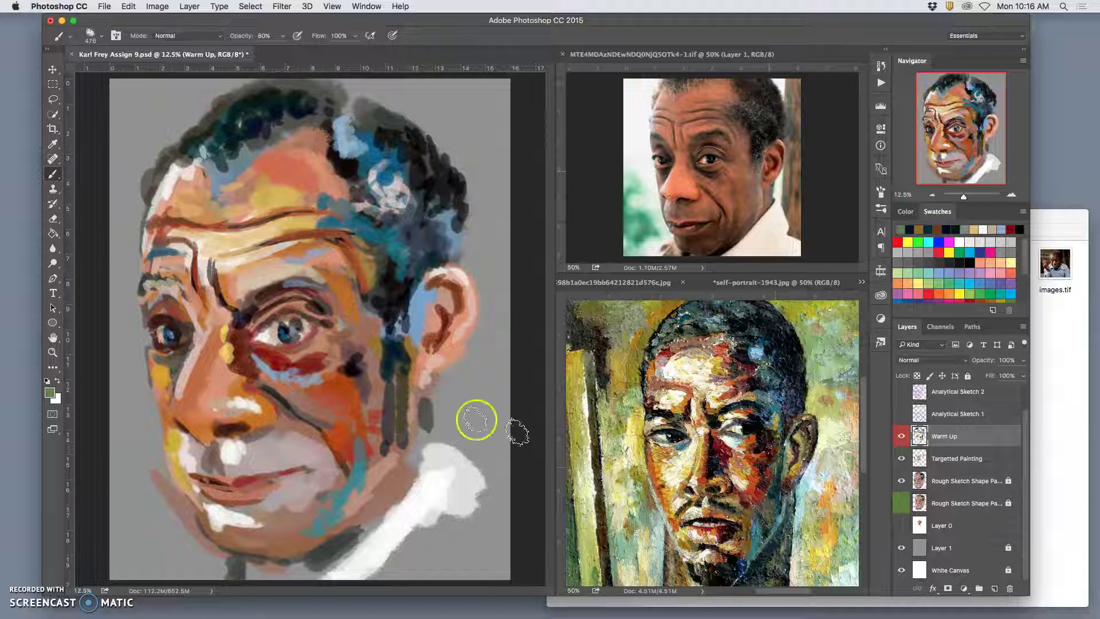
pyautogui.moveTo(399, 383); pyautogui.dragTo(391, 331)
pyautogui.moveTo(406, 369)
pyautogui.mouseDown()
pyautogui.moveTo(392, 400)
pyautogui.moveTo(393, 422)
pyautogui.moveTo(407, 423)
pyautogui.moveTo(394, 450)
pyautogui.mouseUp()
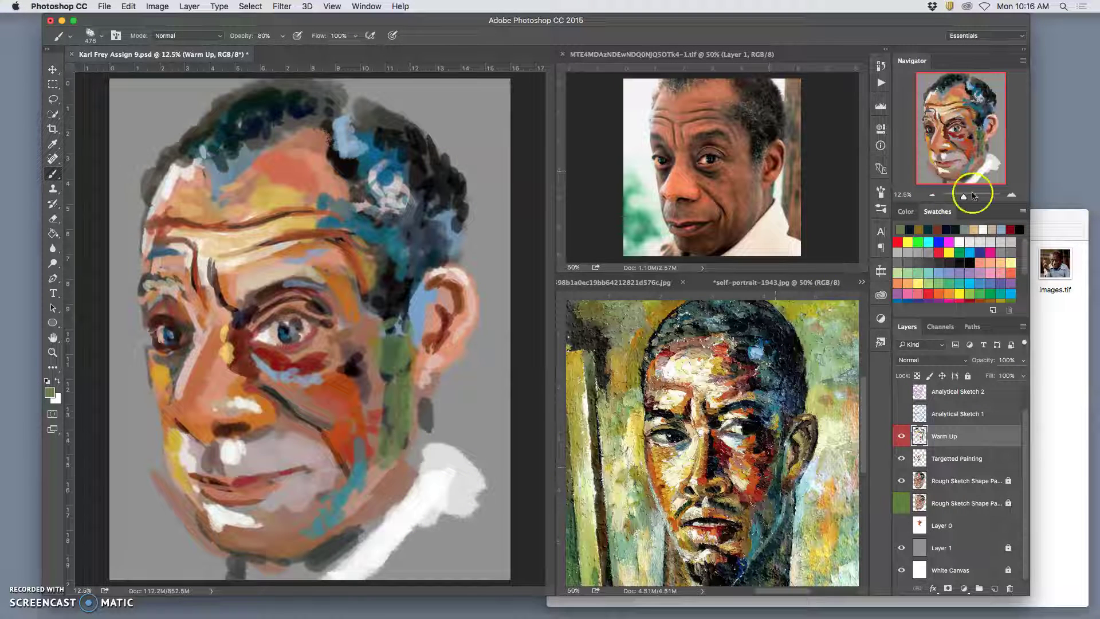
# Layer teal sampled from the self-portrait's jaw over the green jaw side and down along the cheek edge.
pyautogui.click(907, 211)
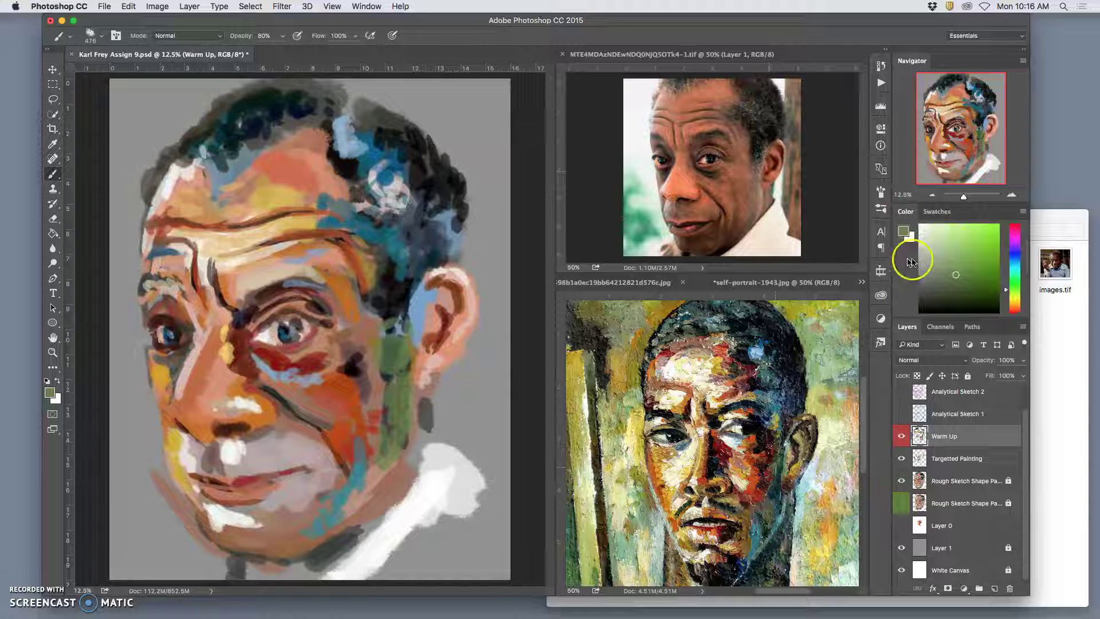
pyautogui.click(944, 211)
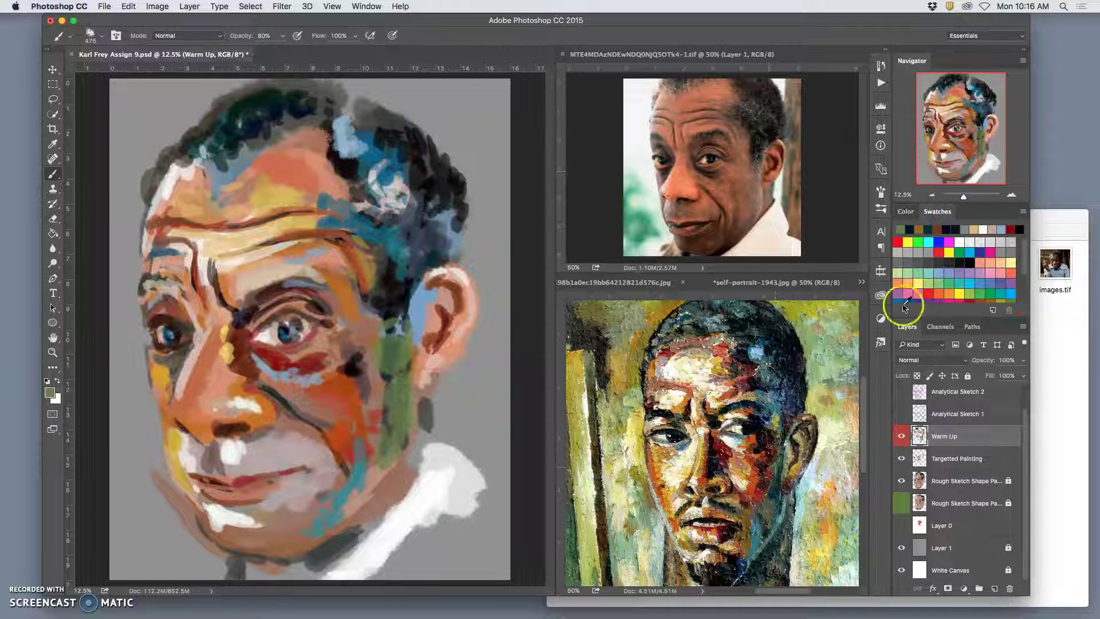
pyautogui.keyDown('alt'); pyautogui.click(758, 534); pyautogui.keyUp('alt')
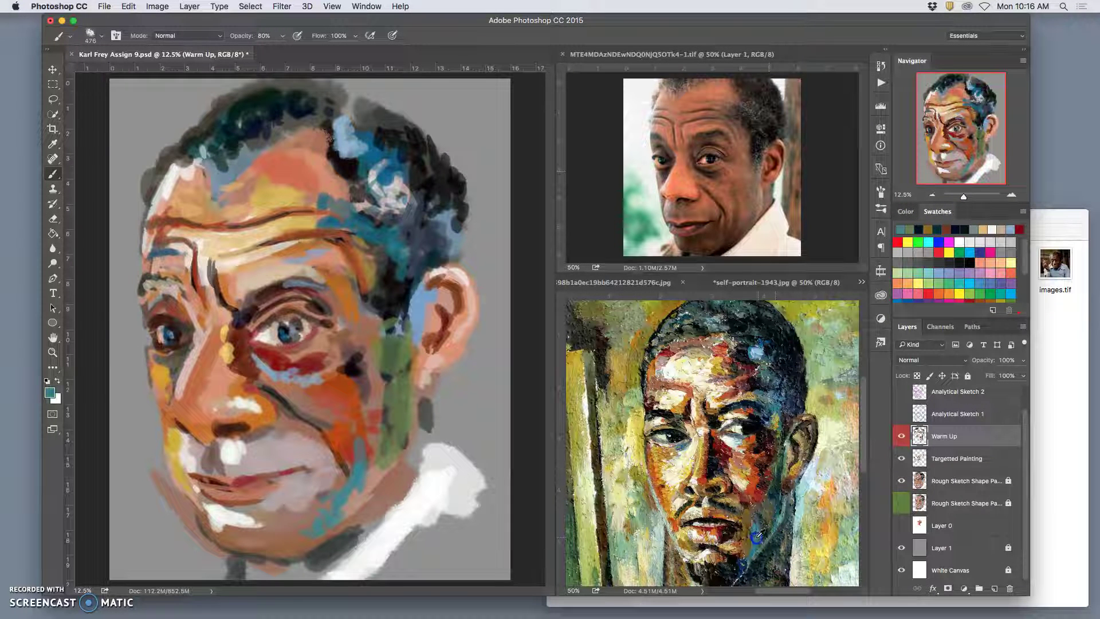
pyautogui.moveTo(374, 471)
pyautogui.mouseDown()
pyautogui.moveTo(404, 414)
pyautogui.moveTo(377, 453)
pyautogui.moveTo(398, 405)
pyautogui.moveTo(371, 396)
pyautogui.mouseUp()
pyautogui.moveTo(406, 340)
pyautogui.mouseDown()
pyautogui.moveTo(385, 373)
pyautogui.moveTo(325, 347)
pyautogui.moveTo(363, 392)
pyautogui.moveTo(342, 327)
pyautogui.moveTo(326, 367)
pyautogui.moveTo(364, 417)
pyautogui.moveTo(336, 438)
pyautogui.mouseUp()
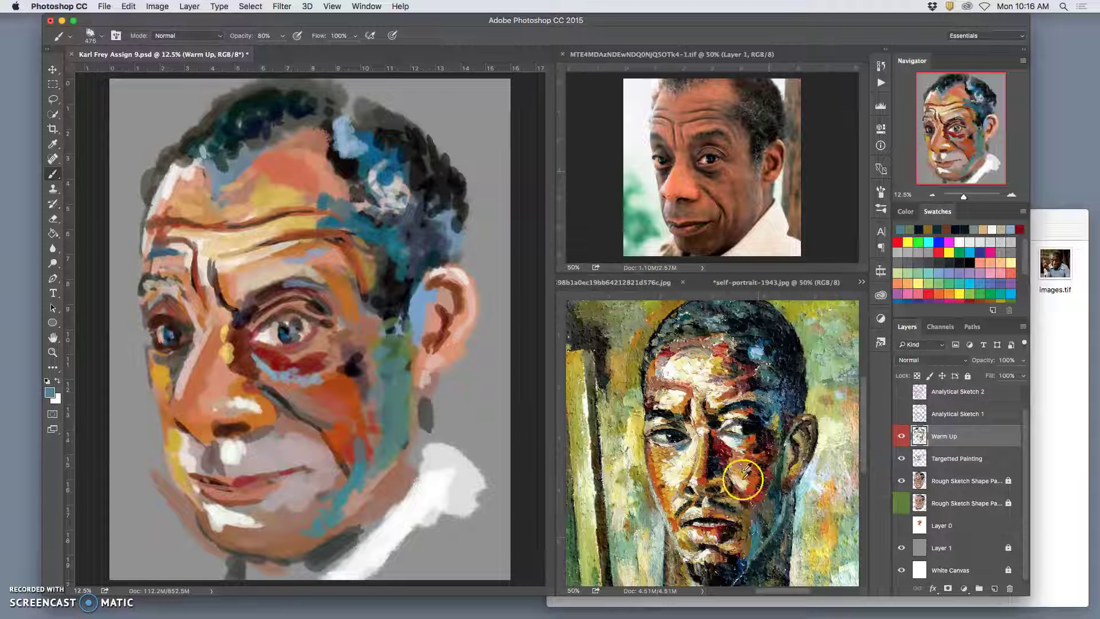
# Draw the right-hand smile line and the left-hand cheek edge in red sampled from the self-portrait's cheek.
pyautogui.keyDown('alt'); pyautogui.click(732, 486); pyautogui.keyUp('alt')
pyautogui.moveTo(267, 396)
pyautogui.mouseDown()
pyautogui.moveTo(296, 367)
pyautogui.moveTo(281, 357)
pyautogui.moveTo(284, 416)
pyautogui.moveTo(322, 429)
pyautogui.moveTo(336, 449)
pyautogui.mouseUp()
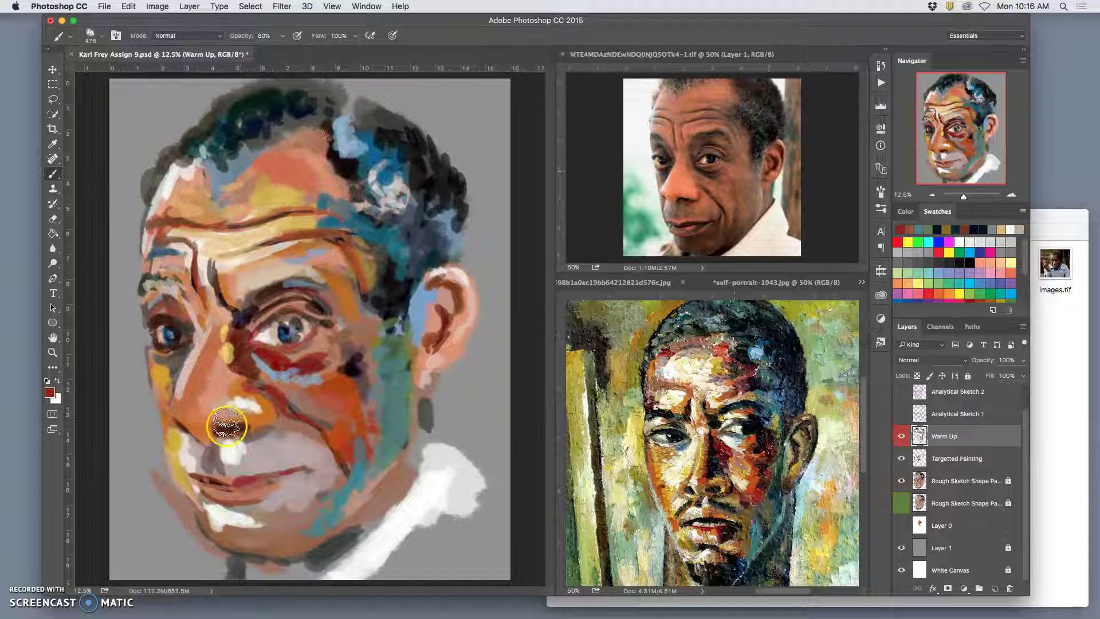
pyautogui.moveTo(187, 468)
pyautogui.mouseDown()
pyautogui.moveTo(246, 430)
pyautogui.moveTo(192, 423)
pyautogui.moveTo(162, 434)
pyautogui.moveTo(175, 427)
pyautogui.moveTo(157, 393)
pyautogui.moveTo(172, 435)
pyautogui.moveTo(162, 401)
pyautogui.moveTo(164, 414)
pyautogui.mouseUp()
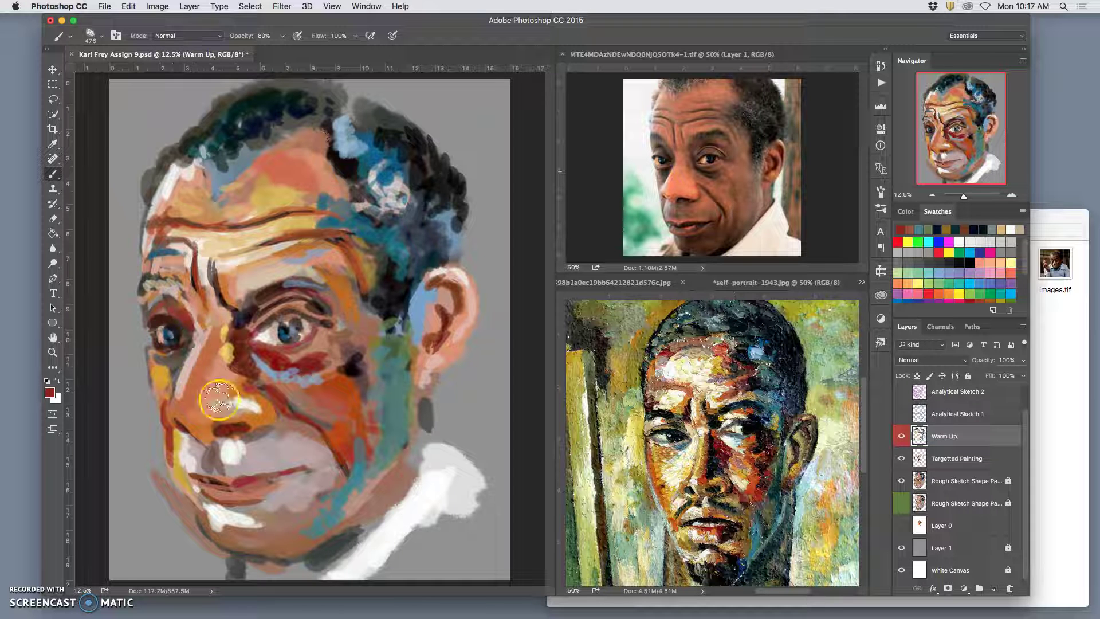
# Add dark red sampled beside the self-portrait's nose around the right-hand eye's inner corner, and undo the last stroke.
pyautogui.keyDown('alt'); pyautogui.click(717, 442); pyautogui.keyUp('alt')
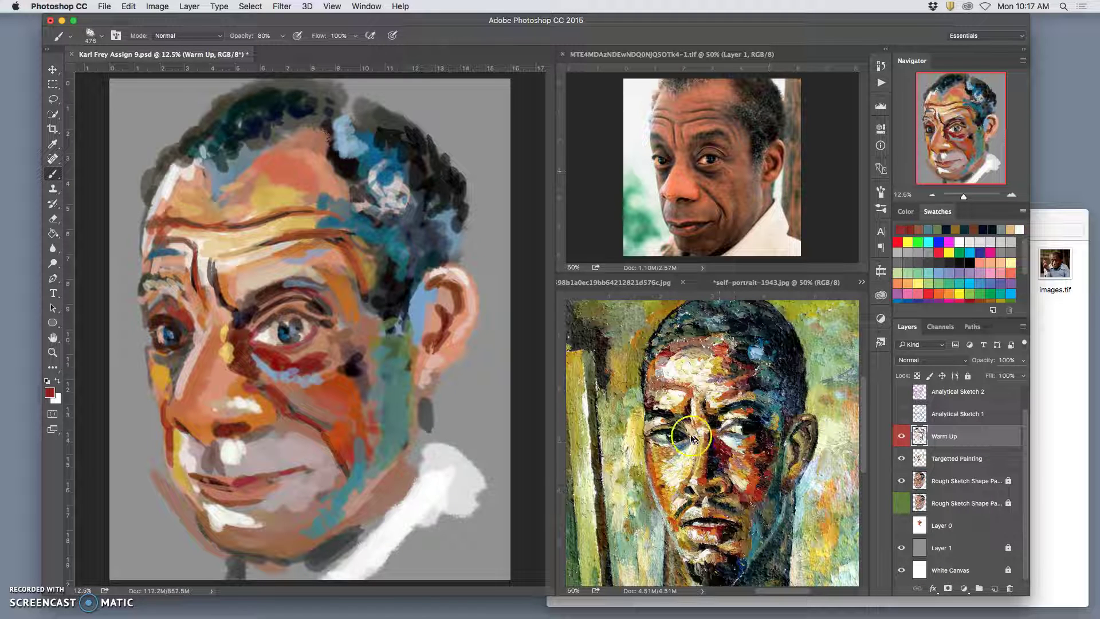
pyautogui.moveTo(243, 330)
pyautogui.mouseDown()
pyautogui.moveTo(250, 337)
pyautogui.moveTo(262, 298)
pyautogui.mouseUp()
pyautogui.press('super+z')
# Darken the right-hand eyebrow with blue and near-black tones sampled from the self-portrait's hair.
pyautogui.keyDown('alt'); pyautogui.click(776, 348); pyautogui.keyUp('alt')
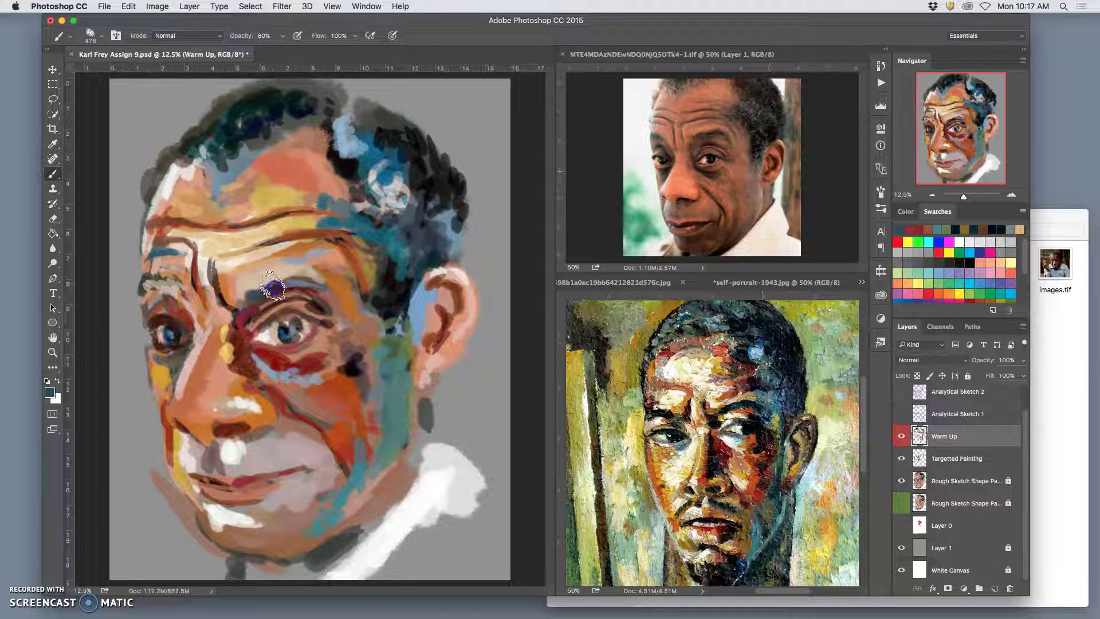
pyautogui.keyDown('alt'); pyautogui.click(776, 394); pyautogui.keyUp('alt')
pyautogui.click(463, 374)
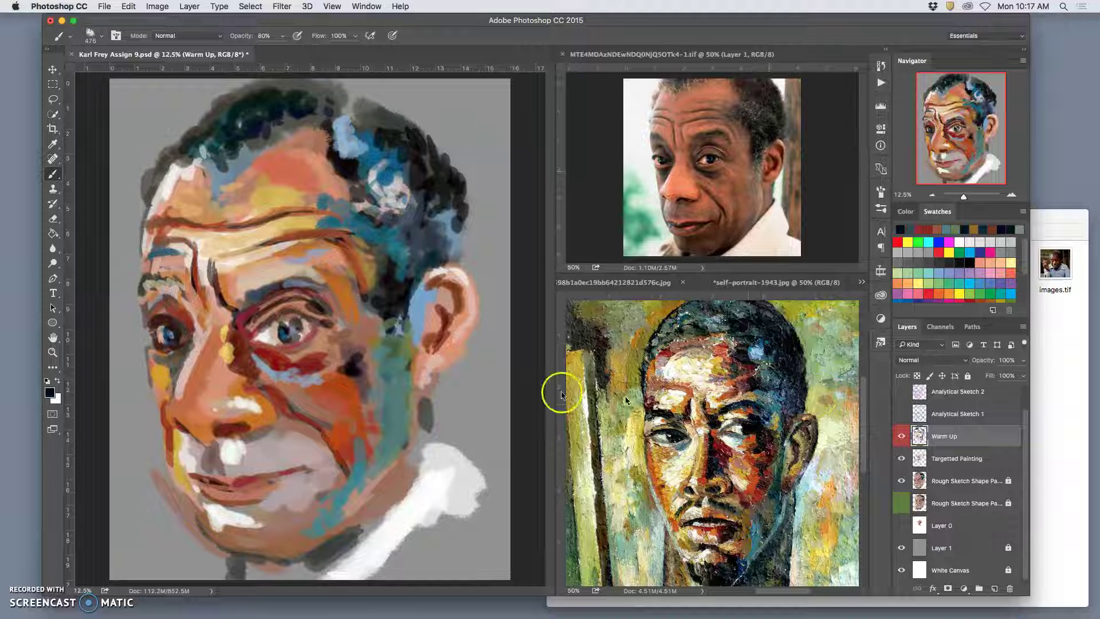
pyautogui.moveTo(274, 289); pyautogui.dragTo(283, 287)
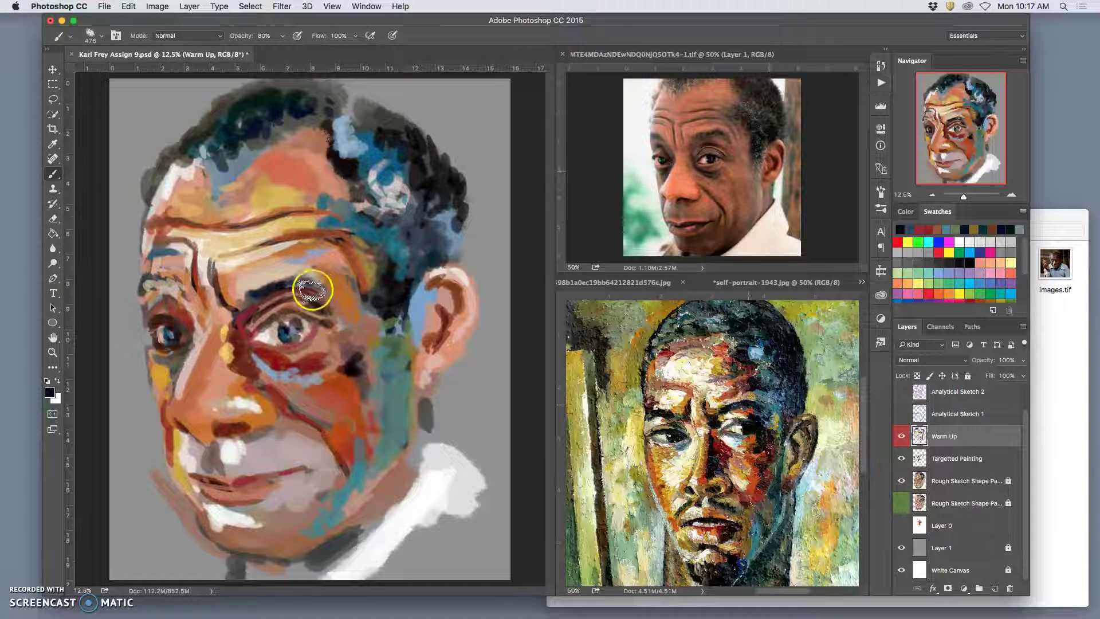
# Darken the left-hand eyebrow with near-black tones sampled from the portrait's hair, and touch up the right-hand eyebrow's inner end.
pyautogui.moveTo(146, 360)
pyautogui.mouseDown()
pyautogui.moveTo(117, 281)
pyautogui.moveTo(164, 280)
pyautogui.mouseUp()
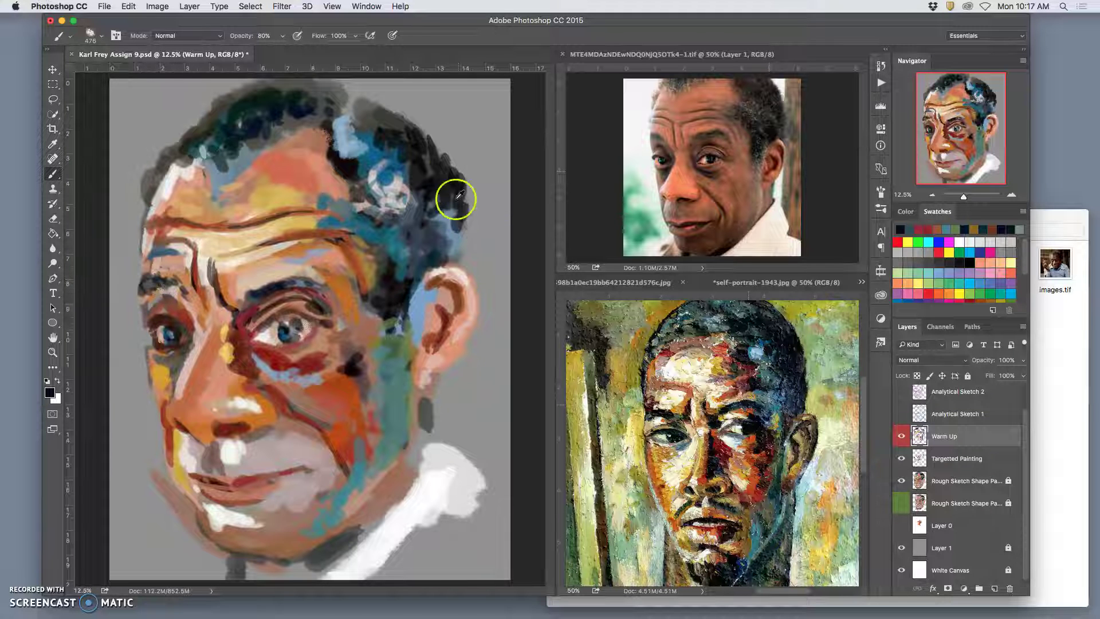
pyautogui.keyDown('alt'); pyautogui.click(403, 151); pyautogui.keyUp('alt')
pyautogui.keyDown('alt'); pyautogui.click(398, 154); pyautogui.keyUp('alt')
pyautogui.keyDown('alt'); pyautogui.click(265, 120); pyautogui.keyUp('alt')
pyautogui.moveTo(152, 278); pyautogui.dragTo(175, 282)
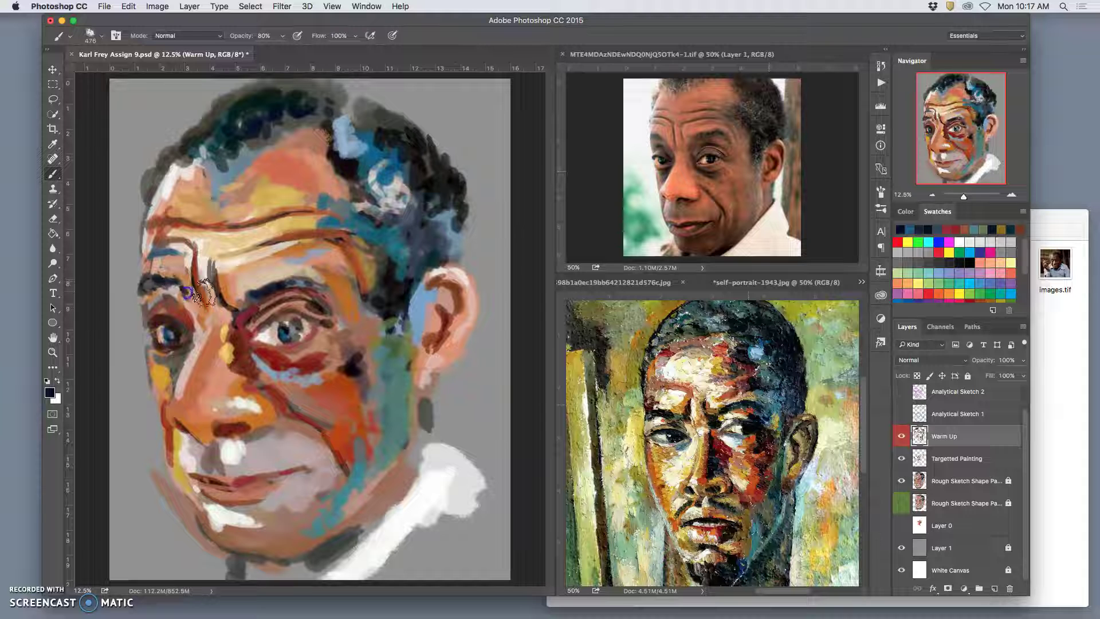
pyautogui.moveTo(269, 295)
pyautogui.mouseDown()
pyautogui.moveTo(258, 287)
pyautogui.moveTo(275, 286)
pyautogui.mouseUp()
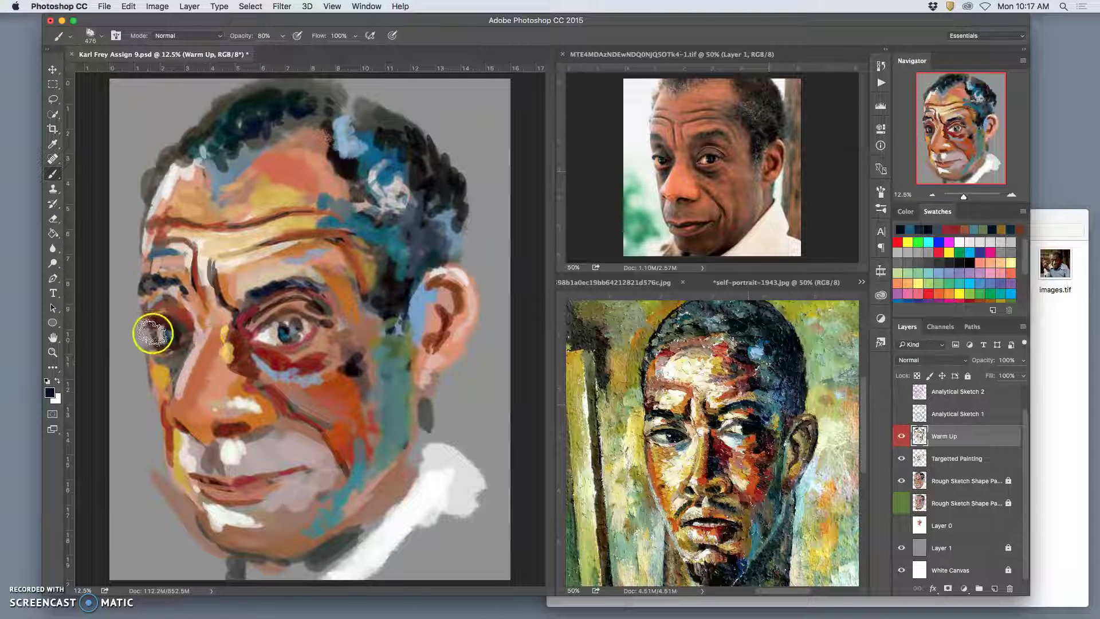
# Reinforce the left-hand eye's dark outline and the right-hand eye's upper lid line and iris in near-black.
pyautogui.moveTo(151, 332); pyautogui.dragTo(173, 321)
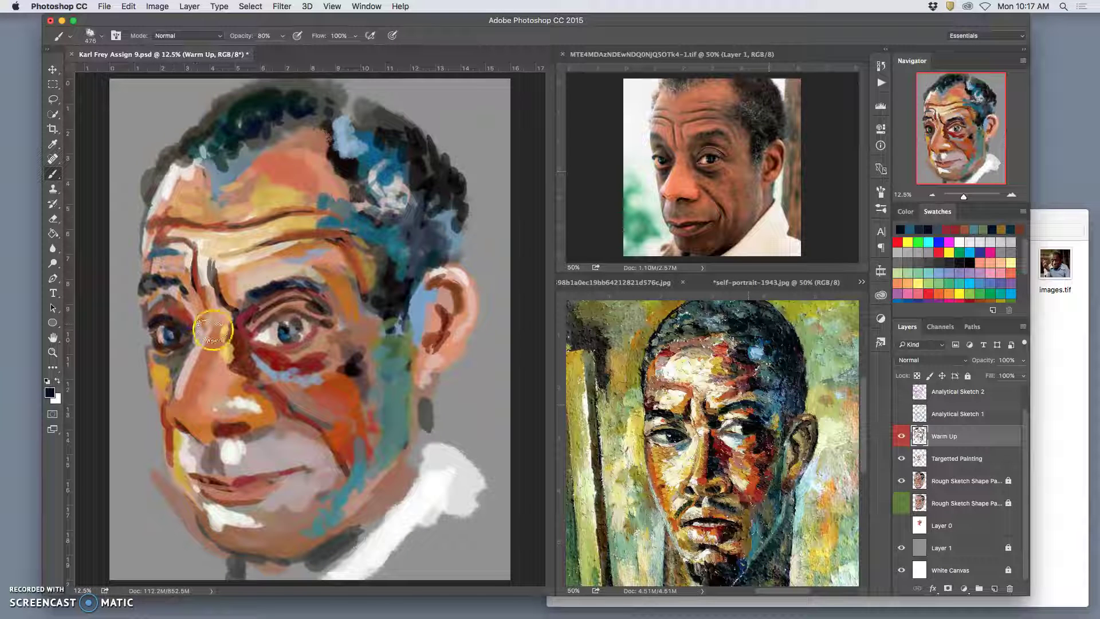
pyautogui.moveTo(329, 325)
pyautogui.mouseDown()
pyautogui.moveTo(282, 321)
pyautogui.moveTo(275, 331)
pyautogui.moveTo(270, 322)
pyautogui.mouseUp()
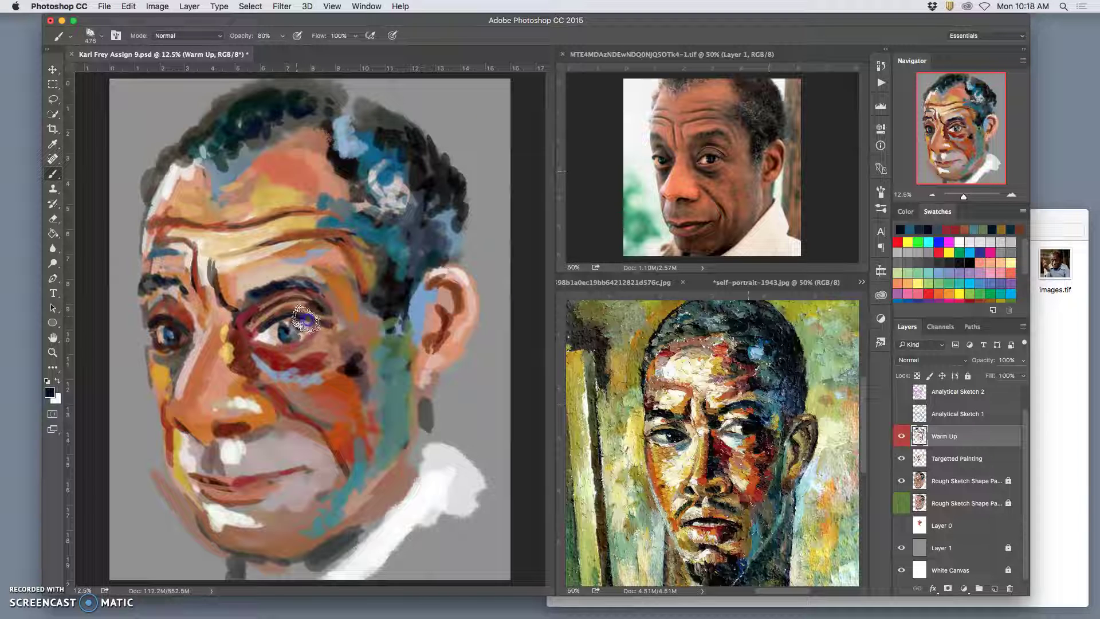
pyautogui.moveTo(295, 317); pyautogui.dragTo(263, 334)
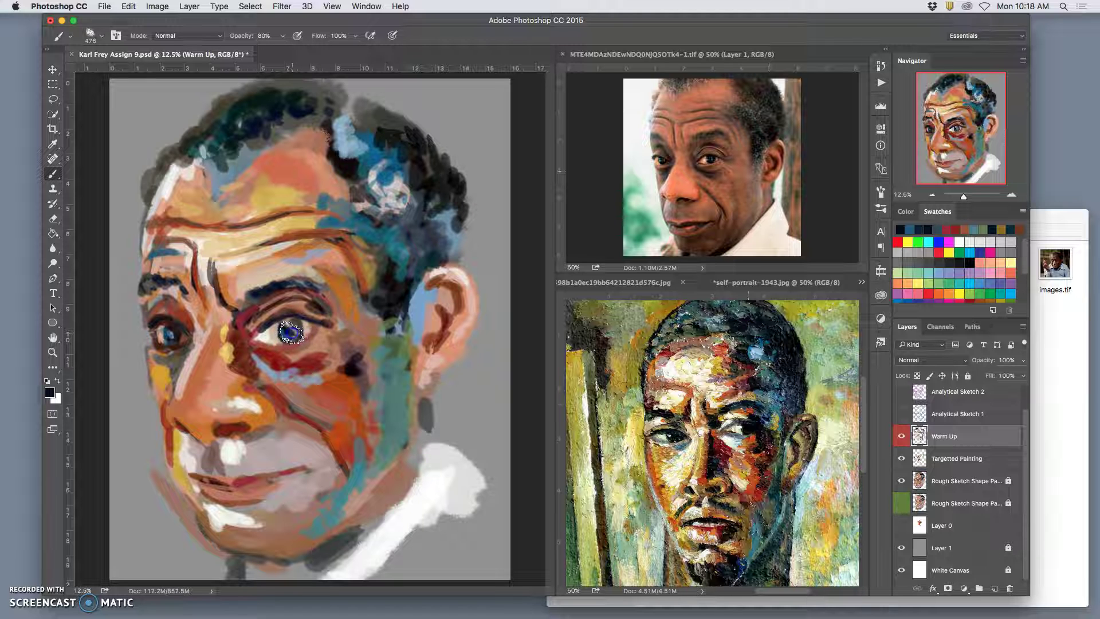
# Touch the right-hand iris with blue sampled from the portrait's hair, and add light grey sampled from the eye.
pyautogui.keyDown('alt'); pyautogui.click(389, 168); pyautogui.keyUp('alt')
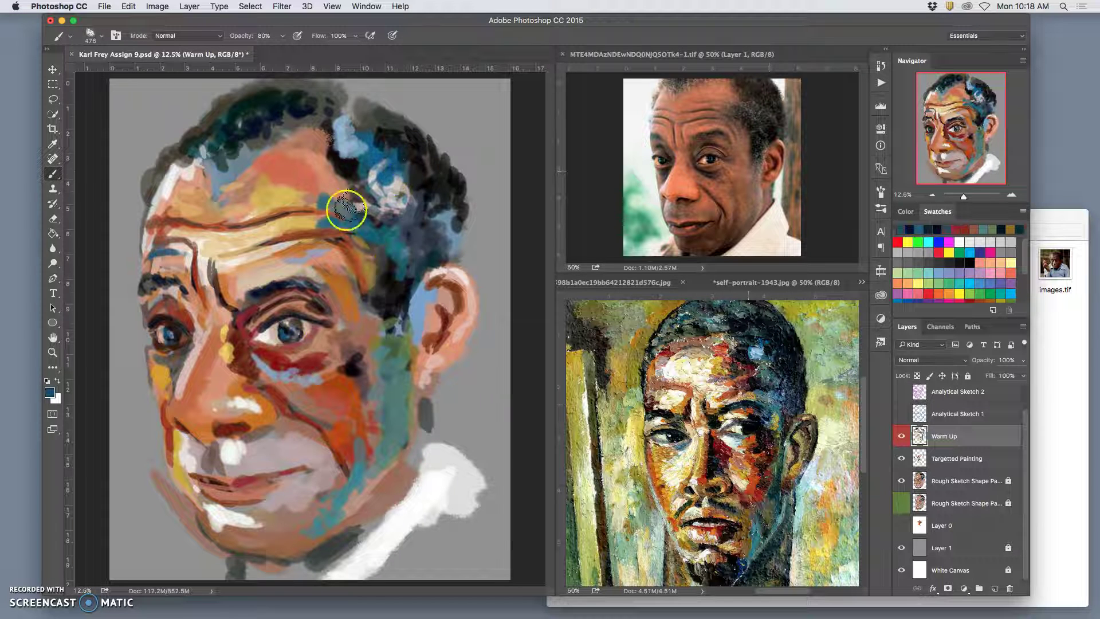
pyautogui.click(275, 324)
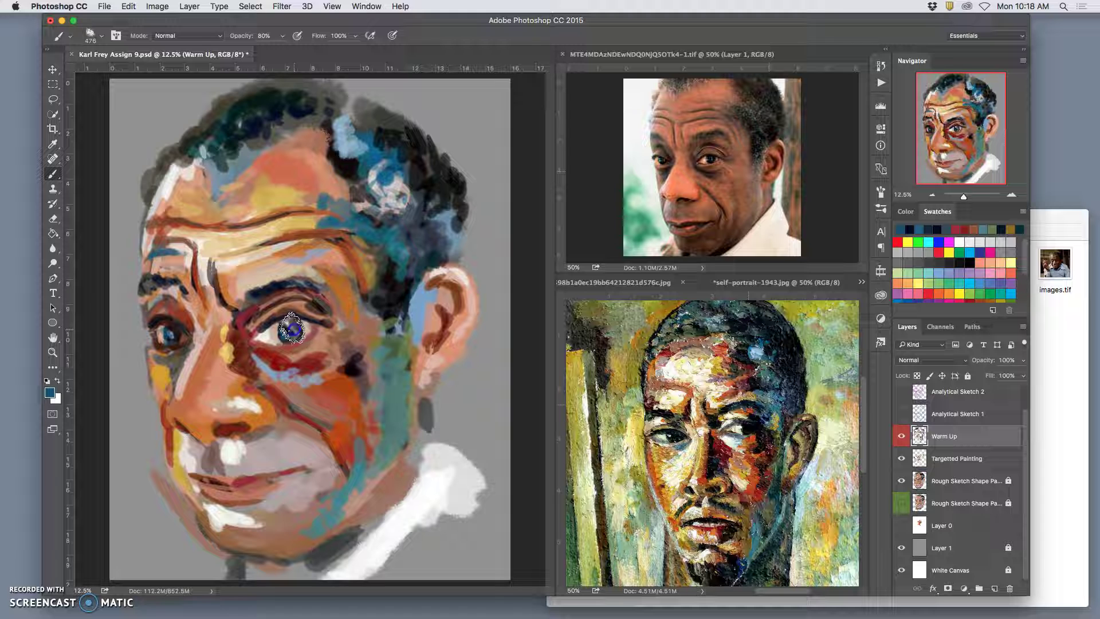
pyautogui.keyDown('alt'); pyautogui.click(284, 324); pyautogui.keyUp('alt')
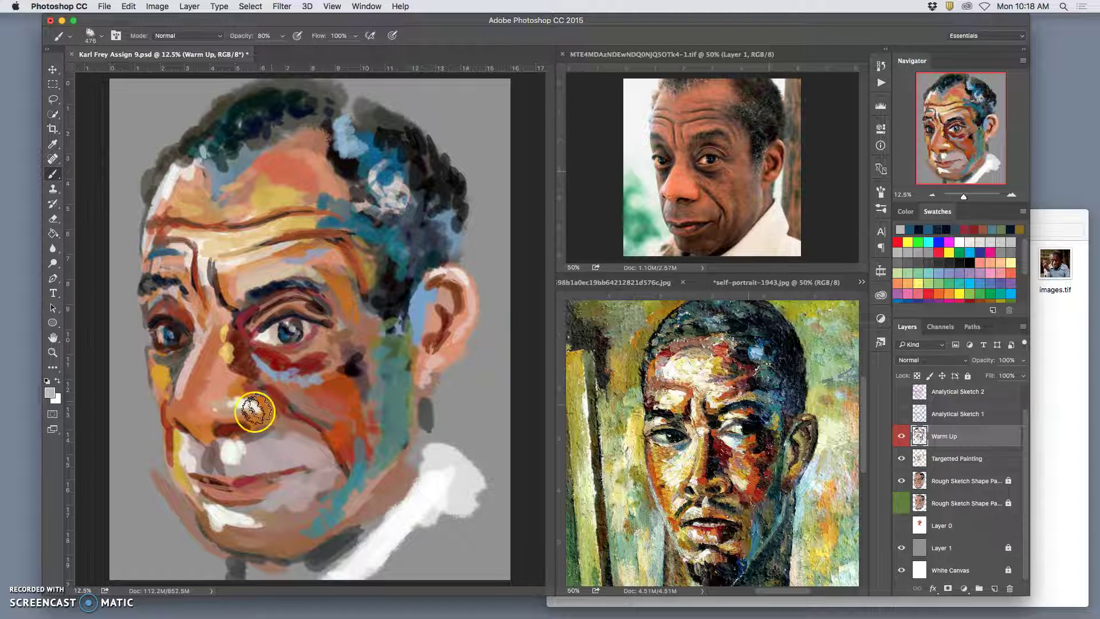
pyautogui.moveTo(151, 371)
pyautogui.mouseDown()
pyautogui.moveTo(144, 338)
pyautogui.moveTo(177, 328)
pyautogui.moveTo(220, 466)
pyautogui.moveTo(314, 373)
pyautogui.moveTo(410, 390)
pyautogui.moveTo(341, 402)
pyautogui.moveTo(360, 375)
pyautogui.mouseUp()
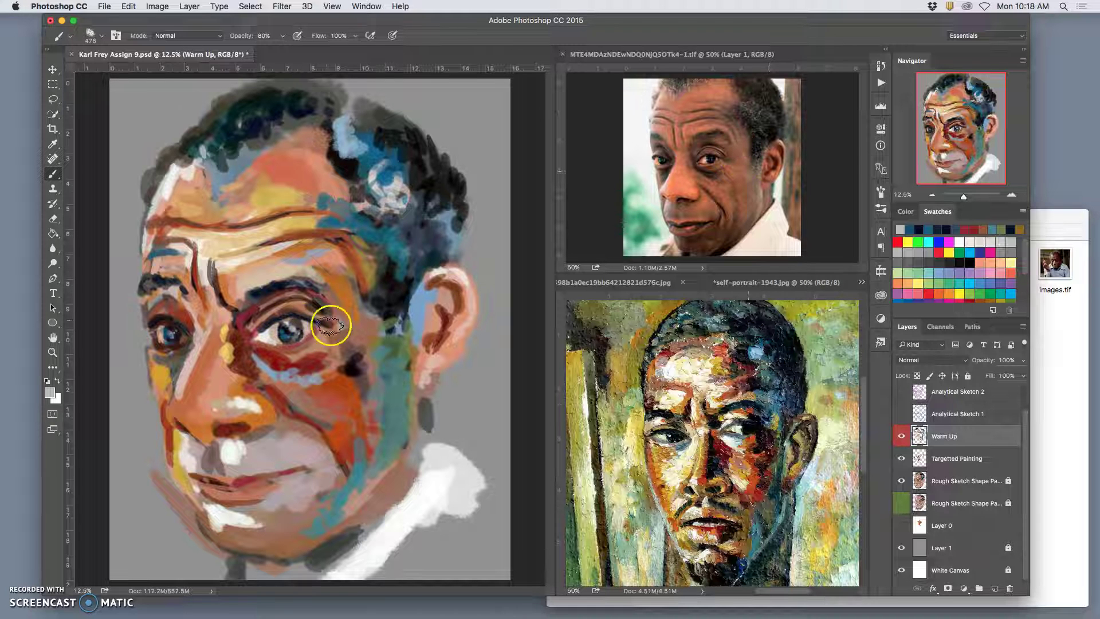
# Touch up the area around the right-hand eye with dark red, orange, ochre and brown tones sampled from the portrait.
pyautogui.keyDown('alt'); pyautogui.click(292, 346); pyautogui.keyUp('alt')
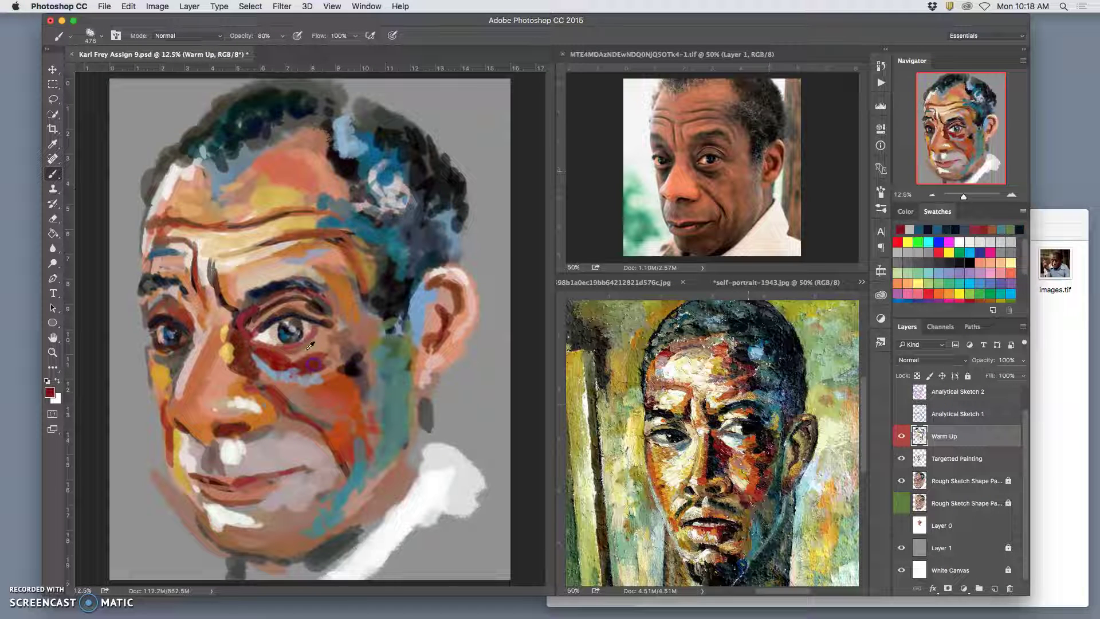
pyautogui.keyDown('alt'); pyautogui.click(339, 391); pyautogui.keyUp('alt')
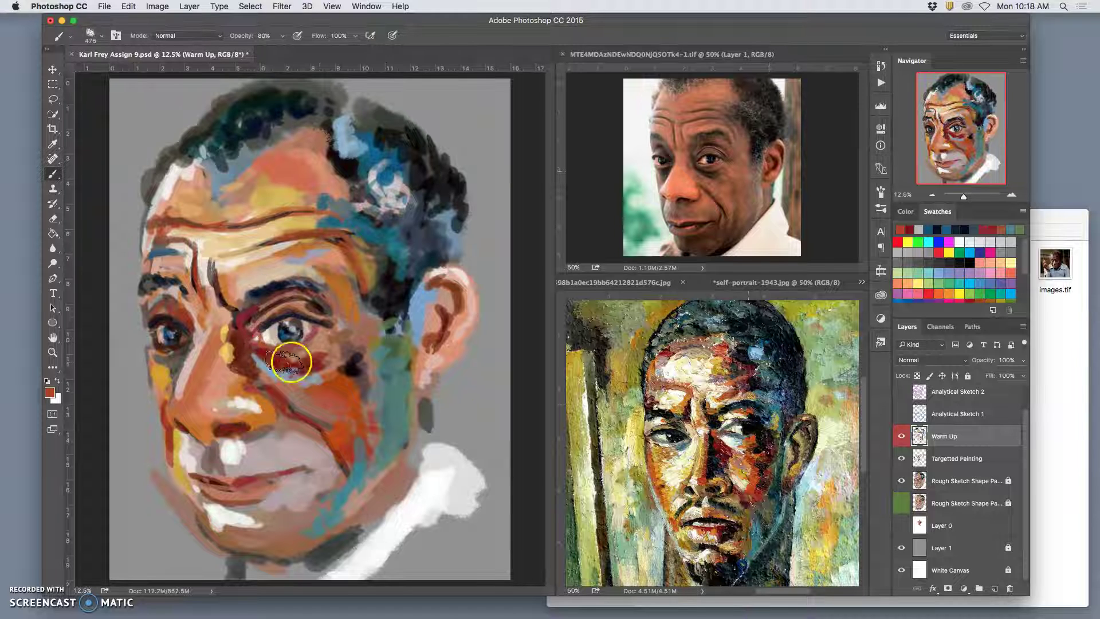
pyautogui.keyDown('alt'); pyautogui.click(396, 248); pyautogui.keyUp('alt')
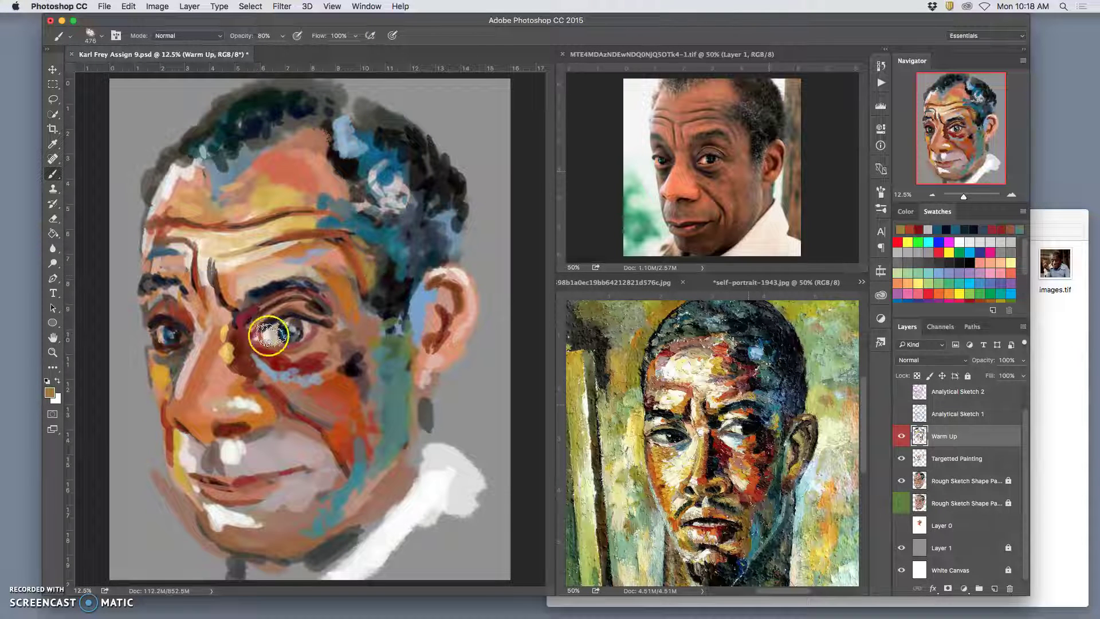
pyautogui.moveTo(265, 336)
pyautogui.mouseDown()
pyautogui.moveTo(262, 369)
pyautogui.moveTo(279, 380)
pyautogui.moveTo(322, 371)
pyautogui.moveTo(324, 350)
pyautogui.moveTo(327, 358)
pyautogui.moveTo(414, 340)
pyautogui.moveTo(326, 339)
pyautogui.moveTo(297, 354)
pyautogui.moveTo(390, 333)
pyautogui.moveTo(354, 397)
pyautogui.moveTo(367, 375)
pyautogui.mouseUp()
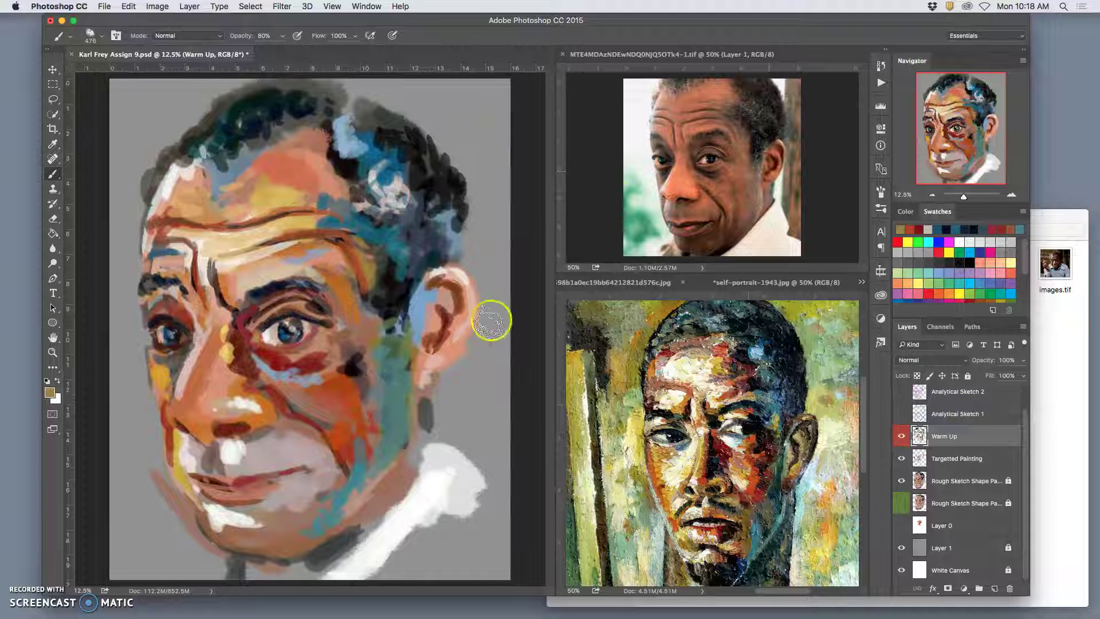
pyautogui.moveTo(398, 304)
pyautogui.mouseDown()
pyautogui.moveTo(376, 298)
pyautogui.moveTo(361, 308)
pyautogui.moveTo(357, 279)
pyautogui.mouseUp()
pyautogui.keyDown('alt'); pyautogui.click(356, 279); pyautogui.keyUp('alt')
pyautogui.click(333, 342)
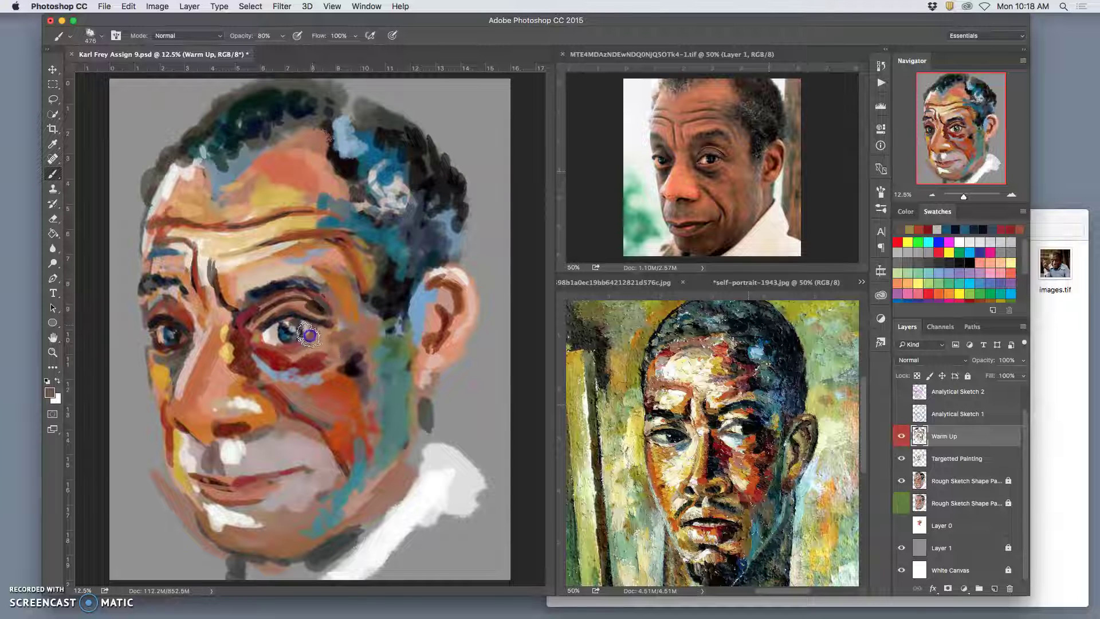
# Paint maroon sampled from the right-hand eye's inner corner under that eye, undoing and redoing the lower lid stroke.
pyautogui.keyDown('alt'); pyautogui.click(244, 322); pyautogui.keyUp('alt')
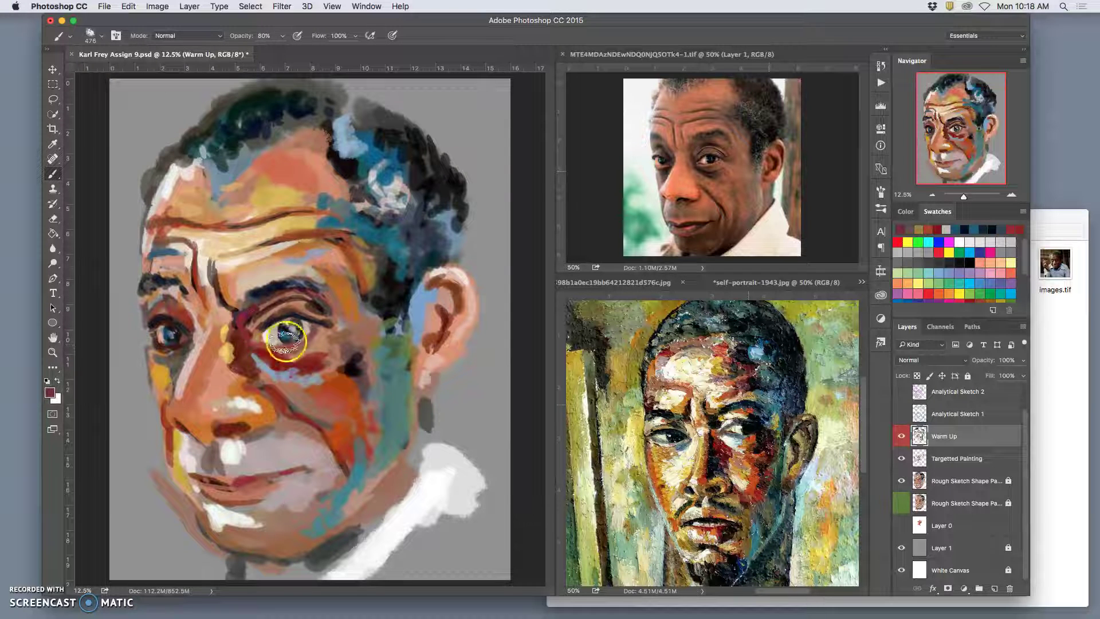
pyautogui.moveTo(285, 346); pyautogui.dragTo(269, 344)
pyautogui.press('super+z')
pyautogui.click(278, 345)
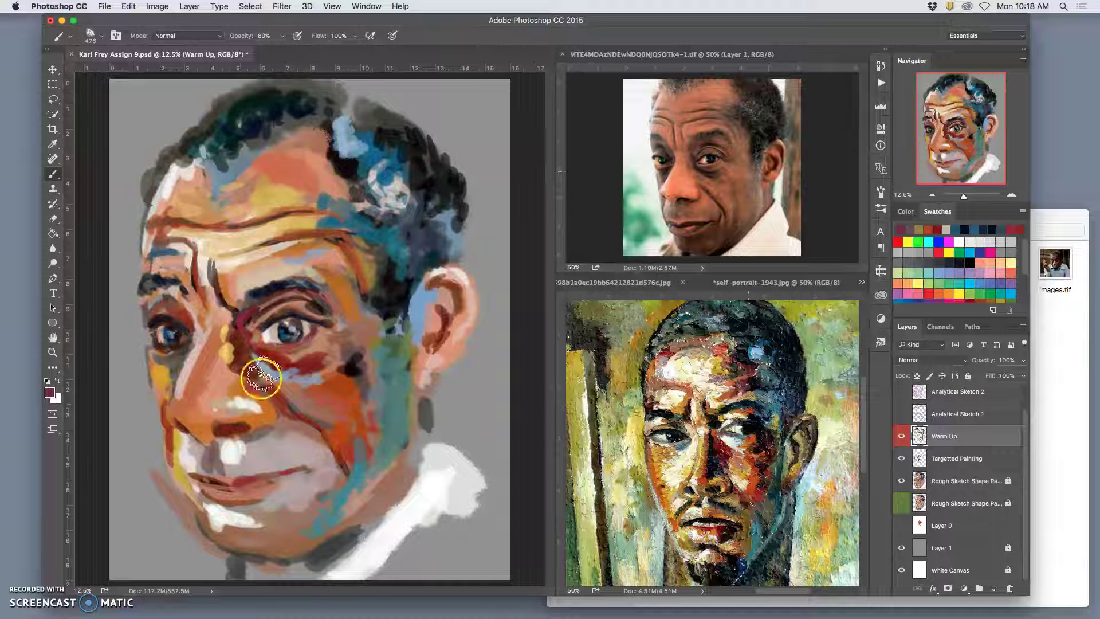
pyautogui.click(280, 407)
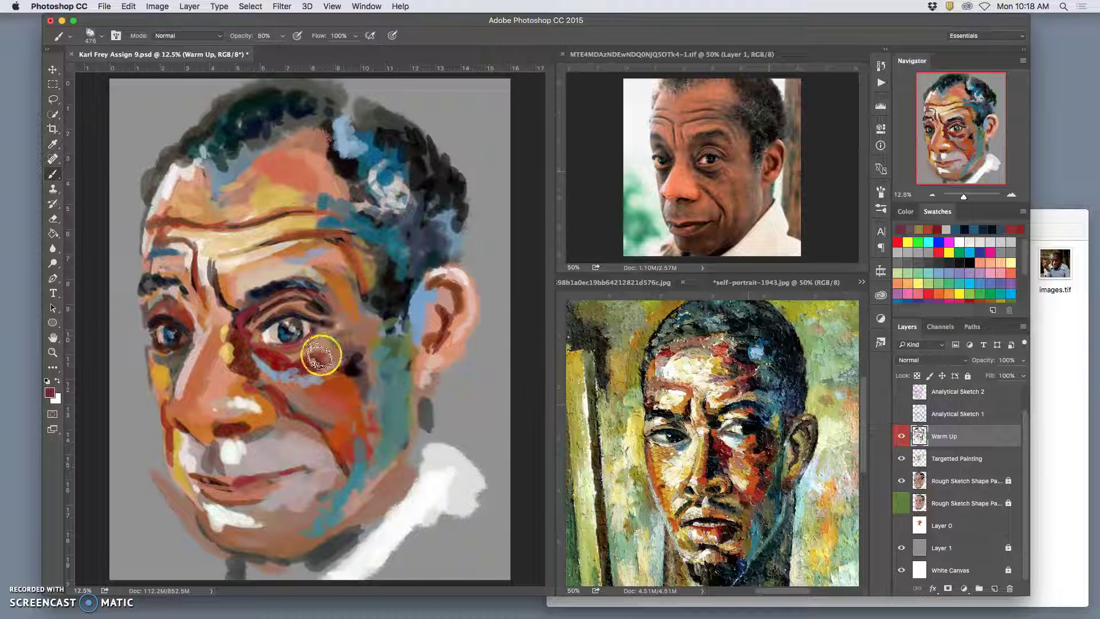
# Add maroon strokes around the right-hand eye's outer corner and across its upper lid to the inner corner.
pyautogui.moveTo(325, 346)
pyautogui.mouseDown()
pyautogui.moveTo(339, 328)
pyautogui.moveTo(327, 299)
pyautogui.mouseUp()
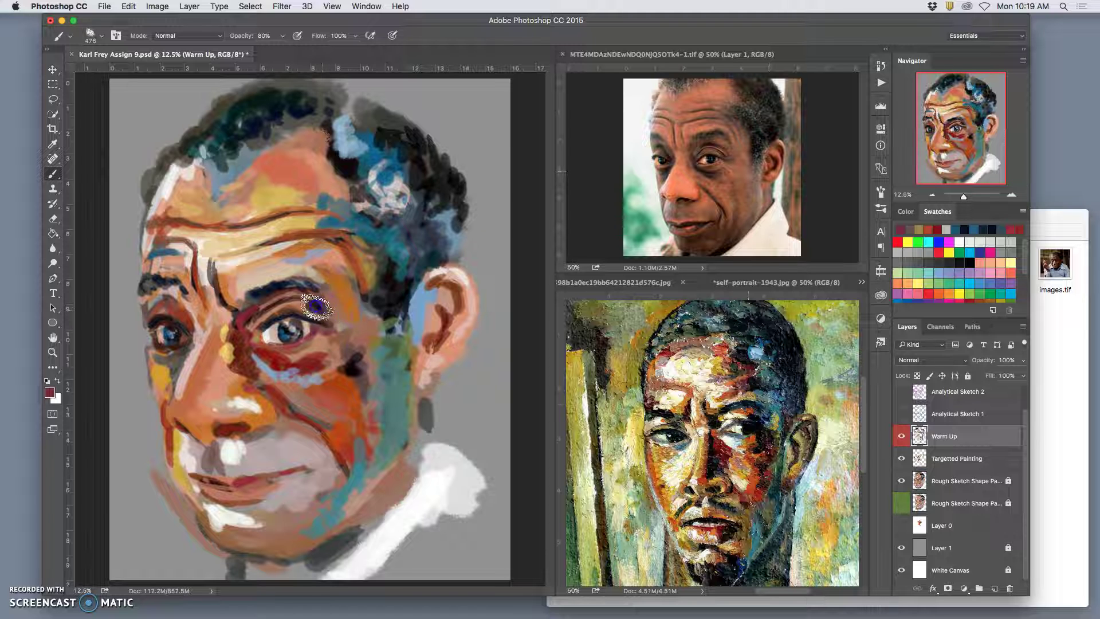
pyautogui.click(279, 299)
pyautogui.click(253, 317)
# Thicken the right-hand eyebrow with near-black sampled from the brow, and add blue sampled from the portrait's hair.
pyautogui.moveTo(268, 271)
pyautogui.mouseDown()
pyautogui.moveTo(333, 287)
pyautogui.moveTo(241, 320)
pyautogui.moveTo(306, 303)
pyautogui.moveTo(308, 289)
pyautogui.moveTo(262, 307)
pyautogui.moveTo(330, 309)
pyautogui.moveTo(352, 341)
pyautogui.moveTo(362, 327)
pyautogui.moveTo(325, 298)
pyautogui.moveTo(359, 286)
pyautogui.moveTo(329, 319)
pyautogui.moveTo(273, 292)
pyautogui.moveTo(302, 271)
pyautogui.moveTo(284, 285)
pyautogui.moveTo(391, 282)
pyautogui.moveTo(273, 290)
pyautogui.mouseUp()
pyautogui.keyDown('alt'); pyautogui.click(271, 289); pyautogui.keyUp('alt')
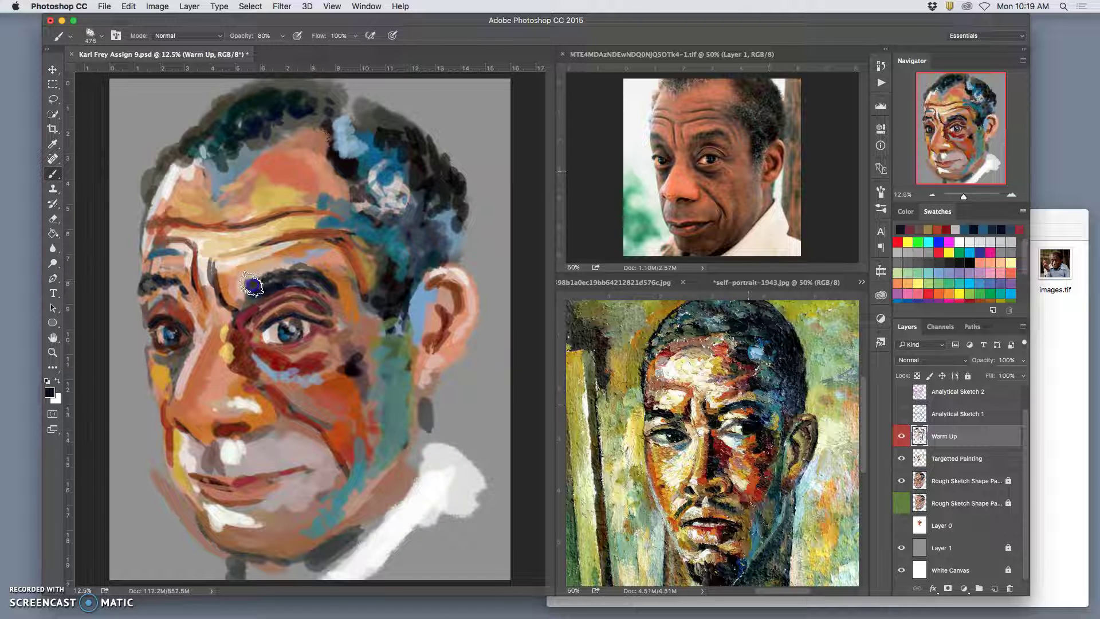
pyautogui.keyDown('alt'); pyautogui.click(386, 178); pyautogui.keyUp('alt')
pyautogui.moveTo(321, 267)
pyautogui.mouseDown()
pyautogui.moveTo(259, 293)
pyautogui.moveTo(307, 284)
pyautogui.moveTo(328, 303)
pyautogui.mouseUp()
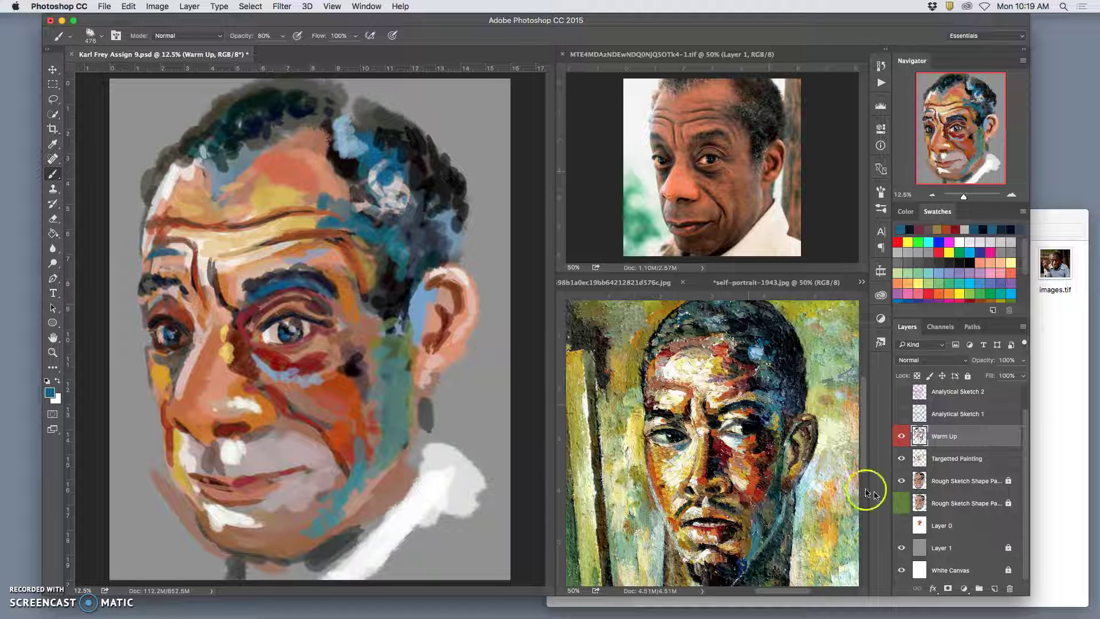
# Compare the portrait with the Analytical Sketch 1, Analytical Sketch 2 and Combined Analytical Sketch layers shown and hidden.
pyautogui.click(901, 391)
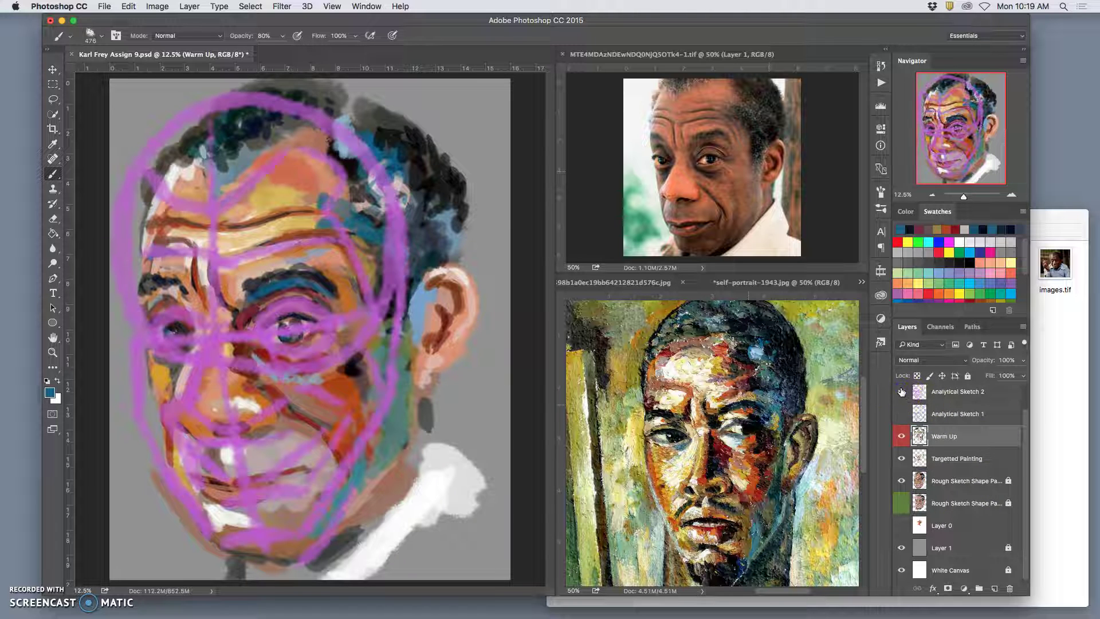
pyautogui.click(902, 391)
pyautogui.click(899, 414)
pyautogui.click(902, 413)
pyautogui.click(905, 414)
pyautogui.click(903, 413)
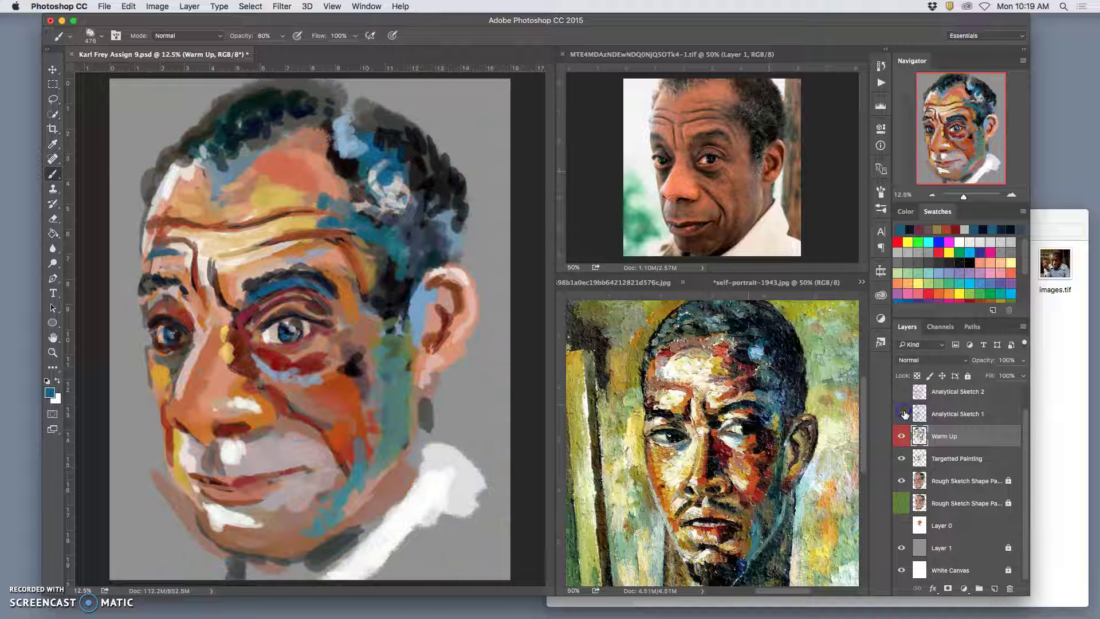
pyautogui.moveTo(1026, 434); pyautogui.dragTo(1026, 396)
pyautogui.click(902, 395)
pyautogui.click(902, 396)
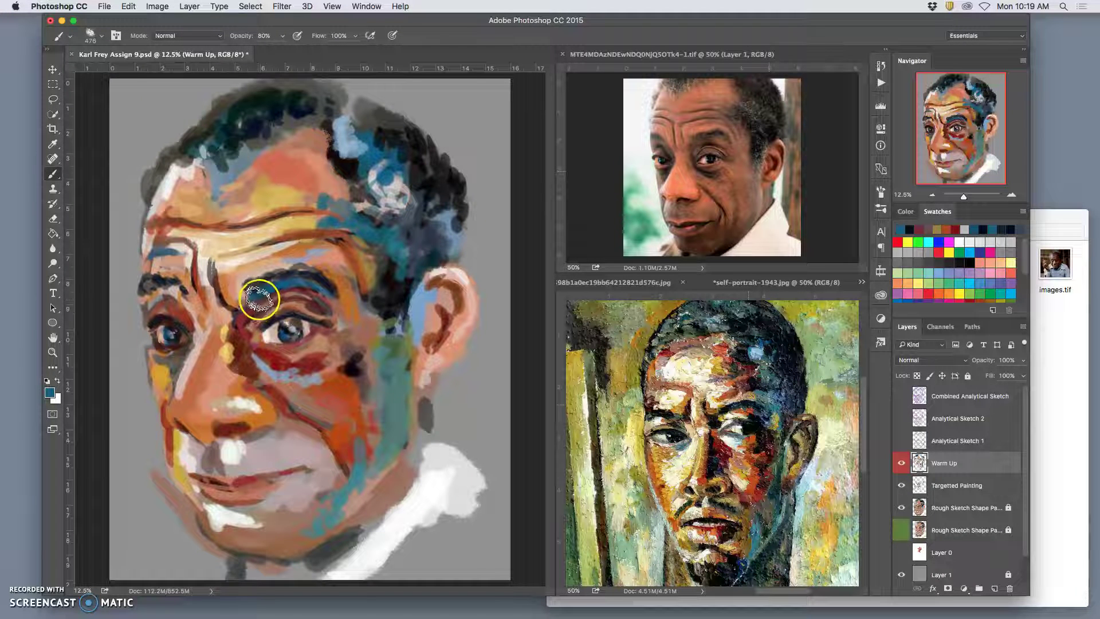
# Shade beneath the right-hand eyebrow's inner end with muted brown from the temple and dark red sampled beside the self-portrait's right-hand eye.
pyautogui.keyDown('alt'); pyautogui.click(361, 351); pyautogui.keyUp('alt')
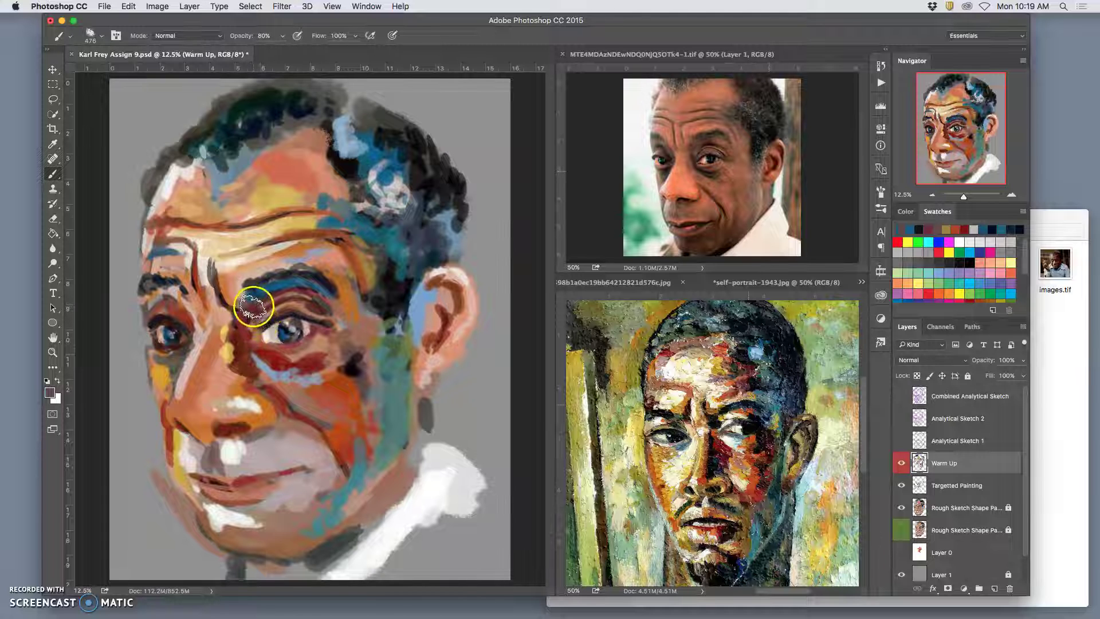
pyautogui.moveTo(255, 304); pyautogui.dragTo(240, 313)
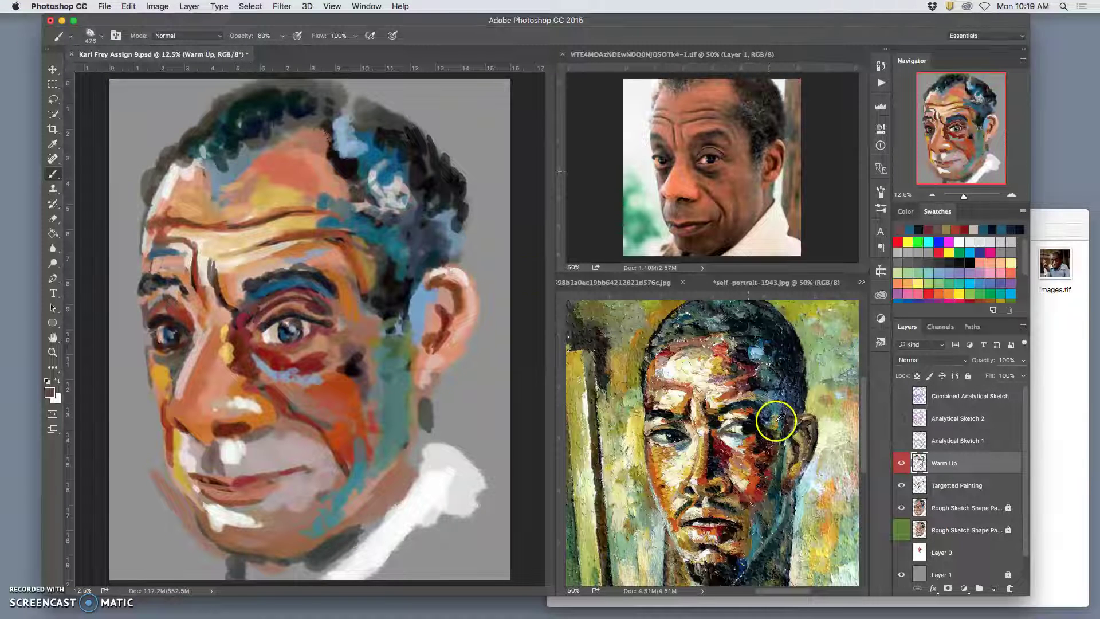
pyautogui.keyDown('alt'); pyautogui.click(767, 434); pyautogui.keyUp('alt')
pyautogui.moveTo(250, 289); pyautogui.dragTo(246, 317)
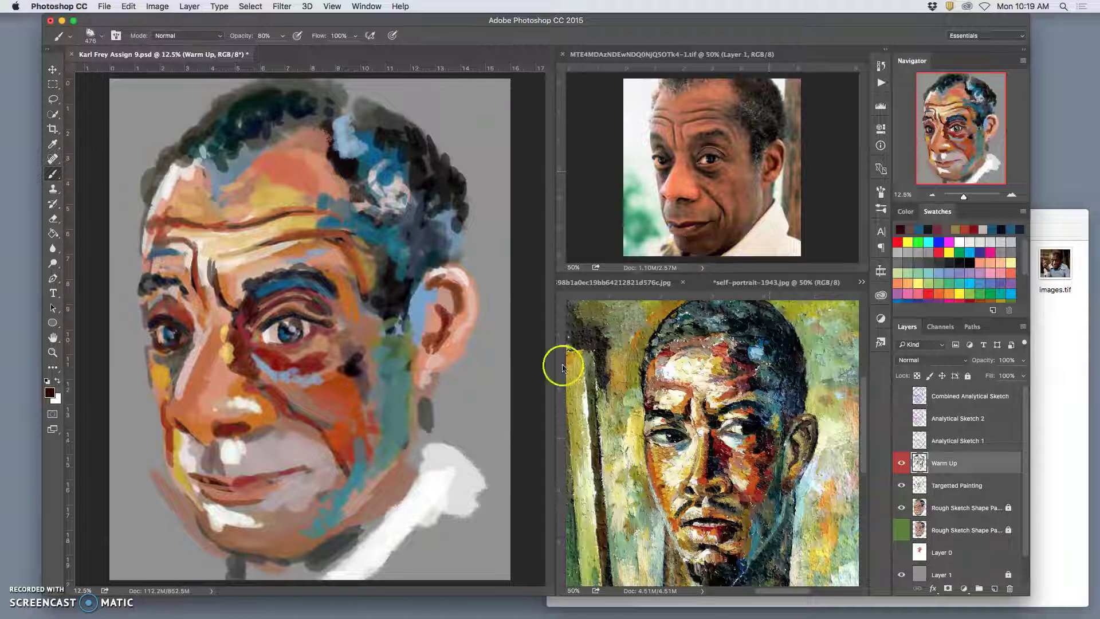
# Define the mouth line and the lower lip's underside with the same dark red.
pyautogui.click(256, 510)
pyautogui.moveTo(256, 509)
pyautogui.mouseDown()
pyautogui.moveTo(223, 512)
pyautogui.moveTo(272, 505)
pyautogui.moveTo(299, 484)
pyautogui.moveTo(267, 510)
pyautogui.moveTo(306, 486)
pyautogui.moveTo(228, 489)
pyautogui.moveTo(299, 472)
pyautogui.moveTo(230, 493)
pyautogui.mouseUp()
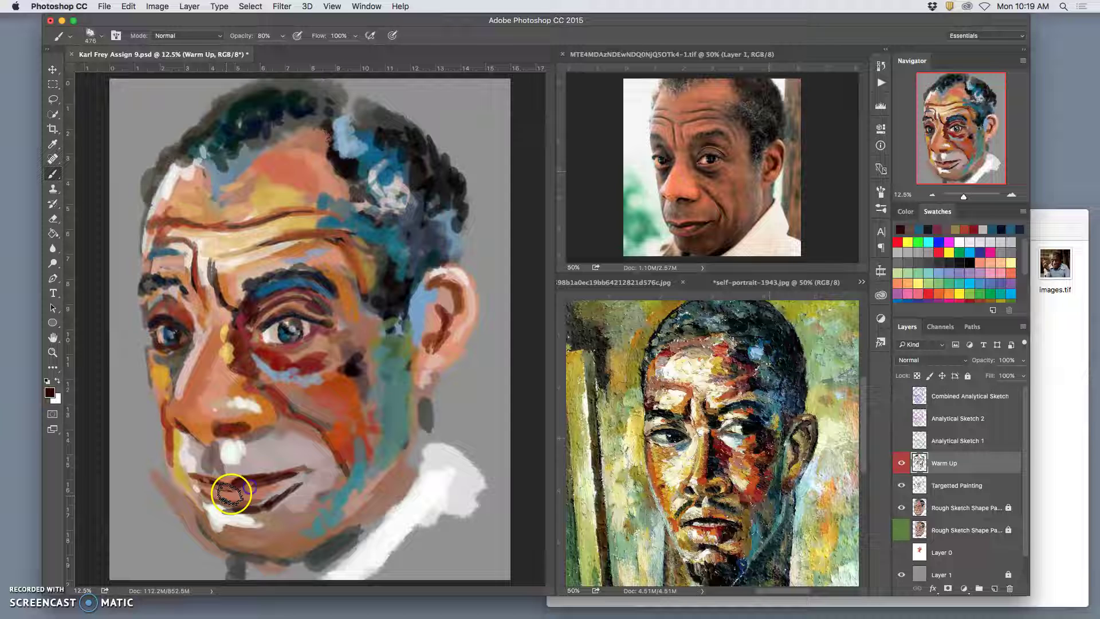
# Compare the portrait with the Warm Up layer hidden and shown.
pyautogui.click(902, 463)
pyautogui.click(902, 463)
pyautogui.click(903, 463)
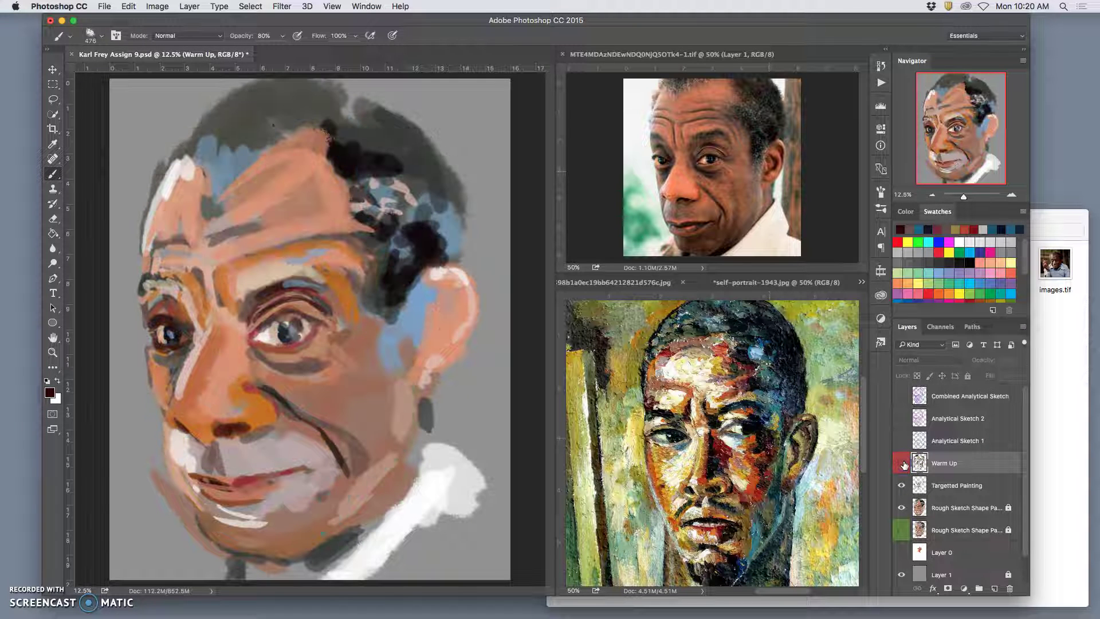
pyautogui.click(902, 464)
pyautogui.click(903, 464)
pyautogui.click(905, 464)
pyautogui.click(903, 464)
pyautogui.click(903, 464)
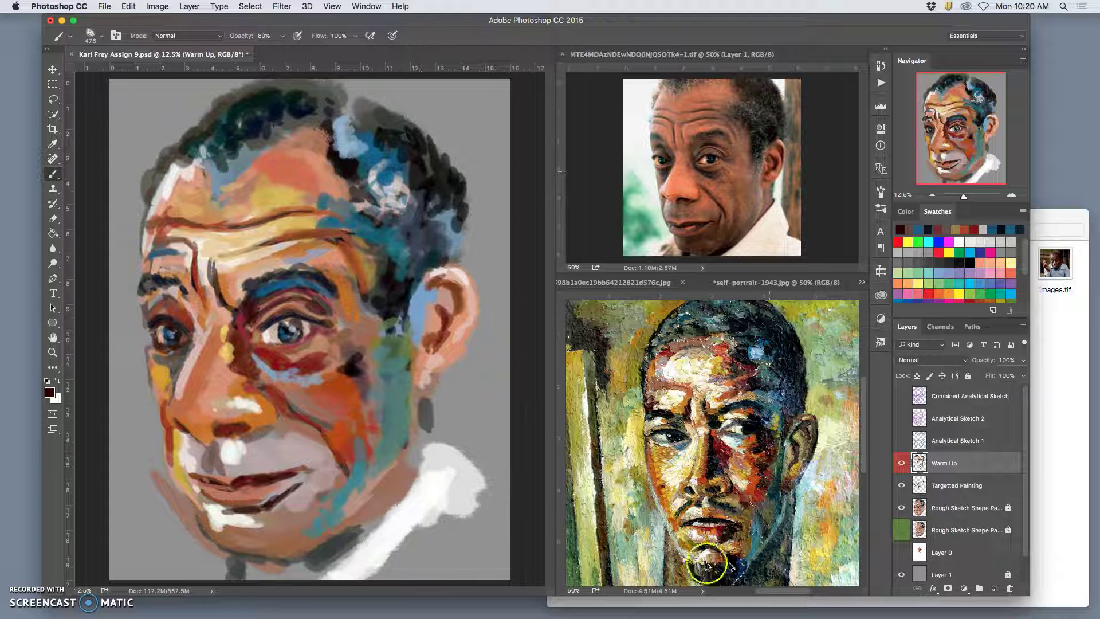
# On the Targetted Painting layer, paint brown and olive tones sampled from the self-portrait's lower jaw onto the chin and right-hand jaw.
pyautogui.click(972, 494)
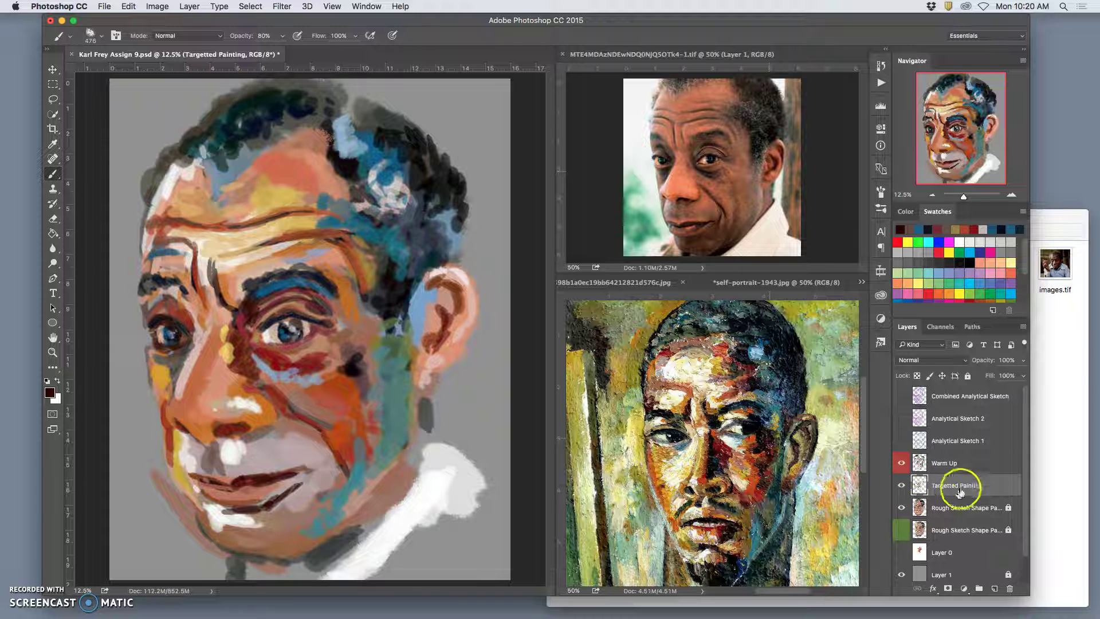
pyautogui.click(901, 463)
pyautogui.click(902, 463)
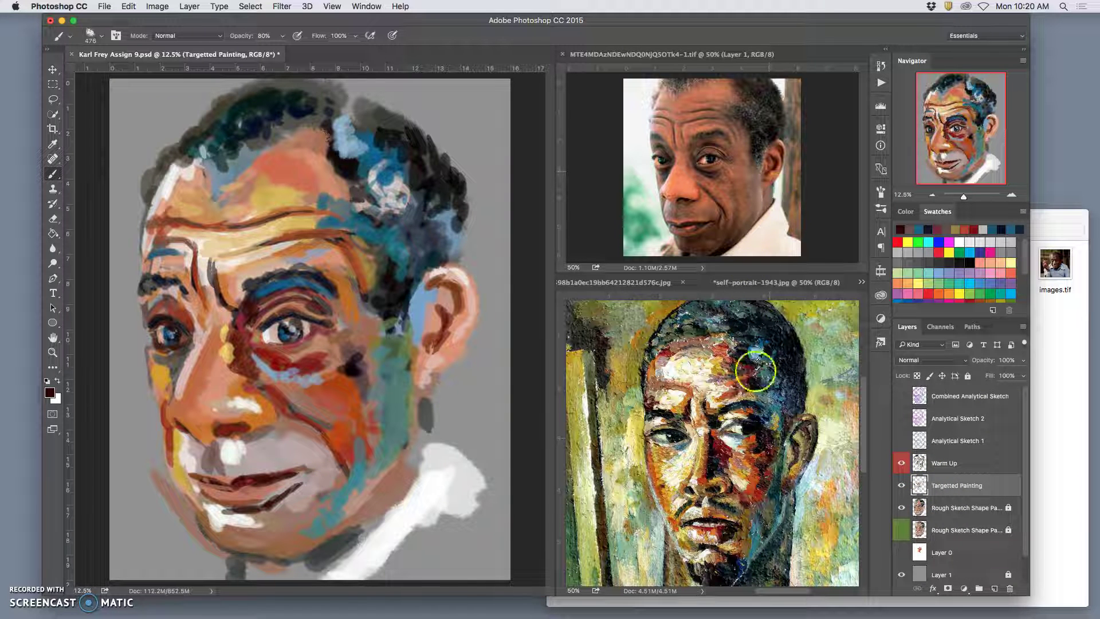
pyautogui.keyDown('alt'); pyautogui.click(745, 549); pyautogui.keyUp('alt')
pyautogui.keyDown('alt'); pyautogui.click(740, 551); pyautogui.keyUp('alt')
pyautogui.moveTo(236, 425); pyautogui.dragTo(268, 457)
pyautogui.moveTo(288, 511); pyautogui.dragTo(274, 523)
pyautogui.moveTo(344, 417)
pyautogui.mouseDown()
pyautogui.moveTo(346, 400)
pyautogui.moveTo(335, 425)
pyautogui.mouseUp()
pyautogui.moveTo(296, 521)
pyautogui.mouseDown()
pyautogui.moveTo(309, 507)
pyautogui.moveTo(298, 498)
pyautogui.mouseUp()
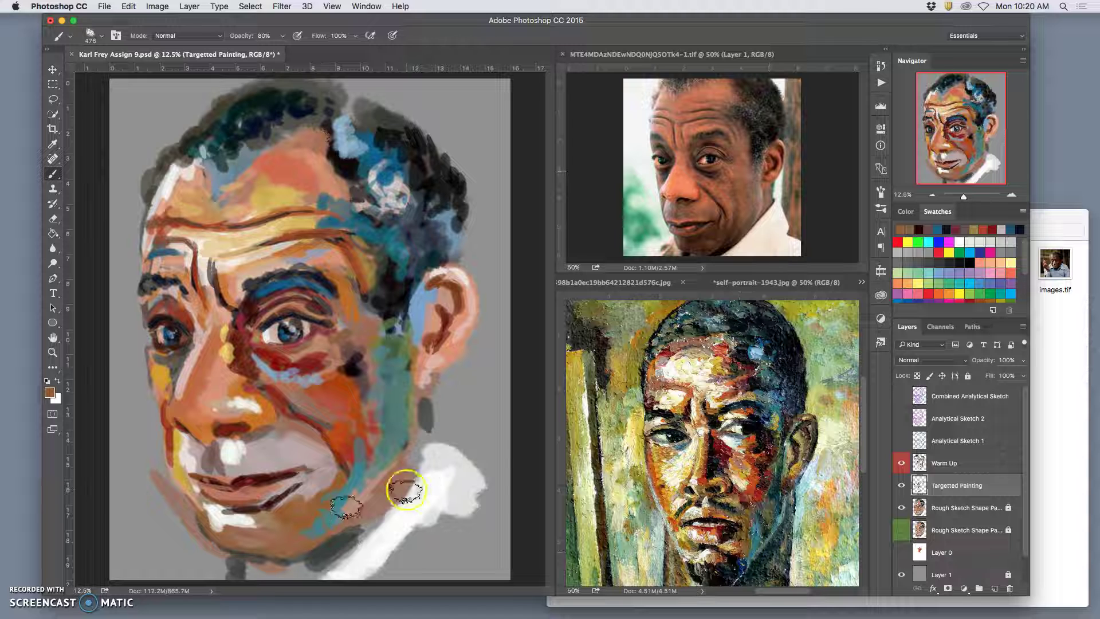
pyautogui.keyDown('alt'); pyautogui.click(749, 544); pyautogui.keyUp('alt')
pyautogui.moveTo(314, 514)
pyautogui.mouseDown()
pyautogui.moveTo(288, 528)
pyautogui.moveTo(318, 531)
pyautogui.moveTo(387, 459)
pyautogui.moveTo(325, 538)
pyautogui.mouseUp()
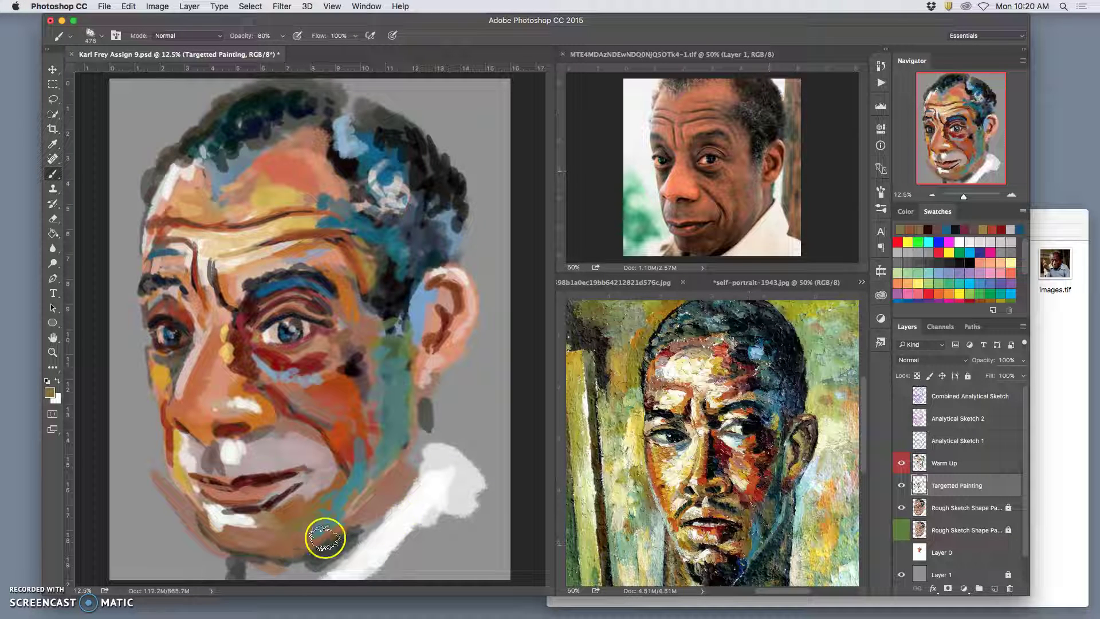
# Paint the chin's underside and right-hand part with deep red sampled from the self-portrait's right-hand cheek.
pyautogui.keyDown('alt'); pyautogui.click(755, 448); pyautogui.keyUp('alt')
pyautogui.keyDown('alt'); pyautogui.click(758, 477); pyautogui.keyUp('alt')
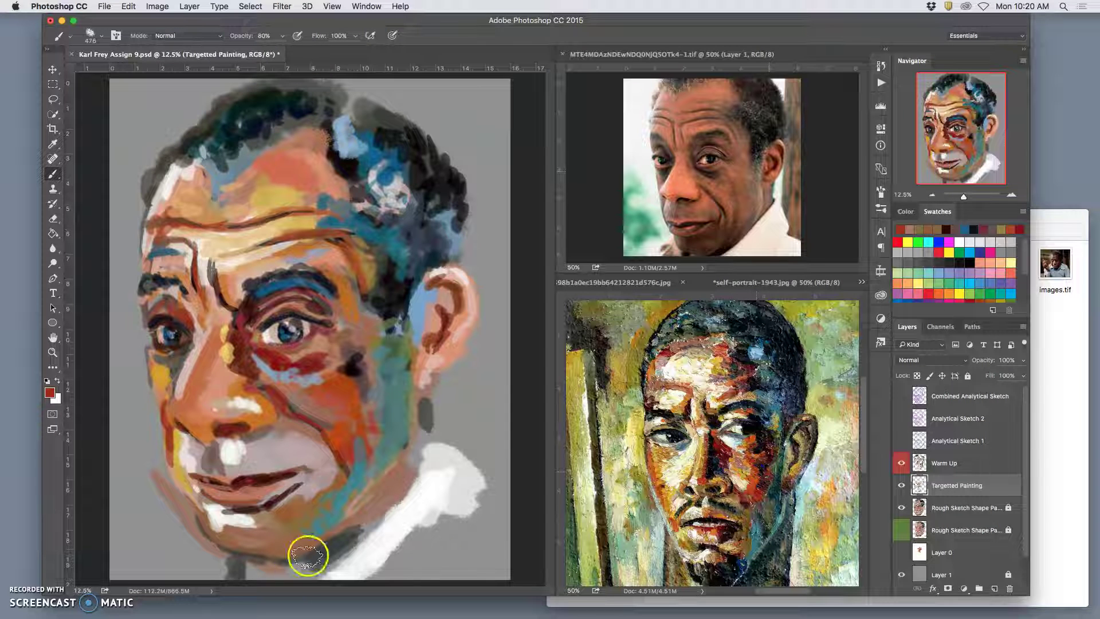
pyautogui.rightClick(258, 515)
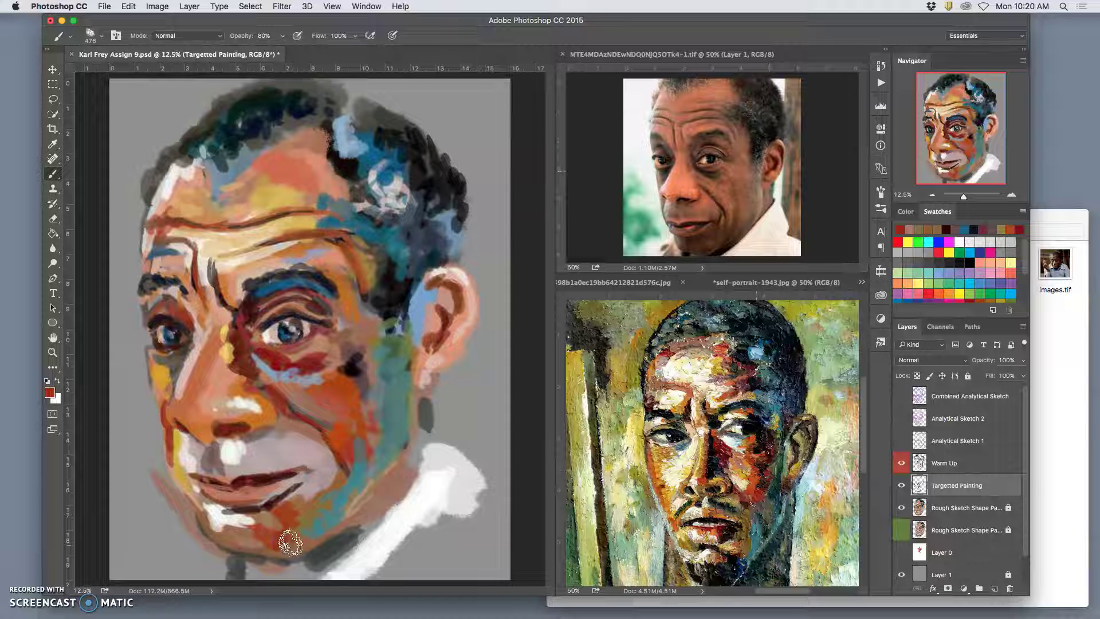
pyautogui.moveTo(303, 537)
pyautogui.mouseDown()
pyautogui.moveTo(333, 528)
pyautogui.moveTo(285, 553)
pyautogui.moveTo(294, 550)
pyautogui.moveTo(264, 549)
pyautogui.moveTo(326, 538)
pyautogui.moveTo(277, 551)
pyautogui.mouseUp()
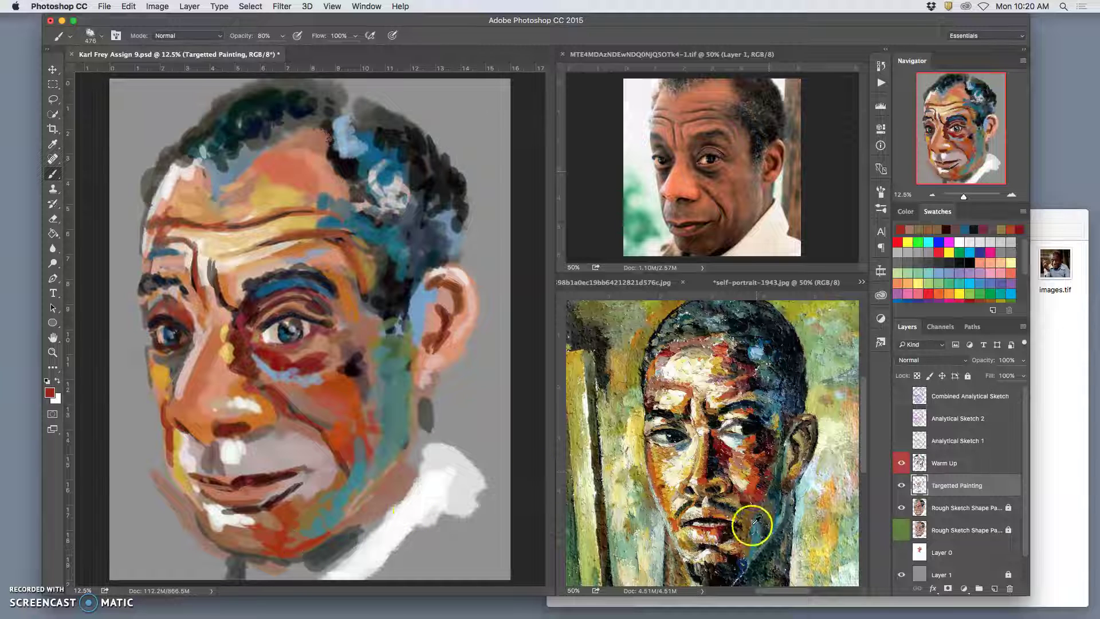
# Paint the chin's left-hand edge, the upper lip area and the left-hand mouth corner with ochre tones sampled from the self-portrait's left-hand cheek.
pyautogui.keyDown('alt'); pyautogui.click(667, 455); pyautogui.keyUp('alt')
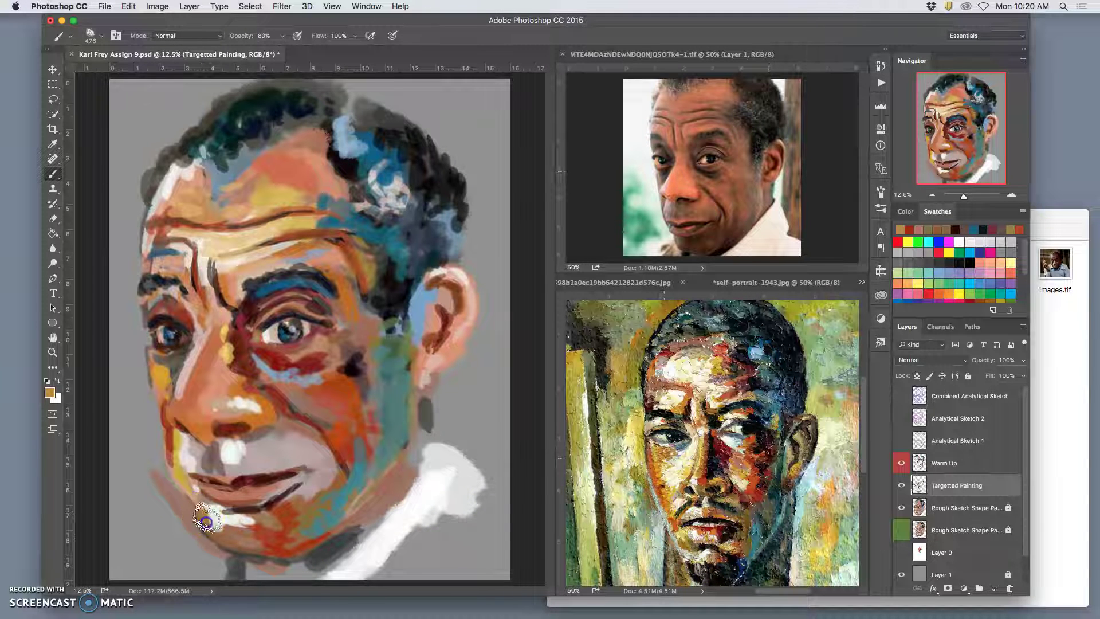
pyautogui.moveTo(208, 513)
pyautogui.mouseDown()
pyautogui.moveTo(289, 551)
pyautogui.moveTo(228, 521)
pyautogui.mouseUp()
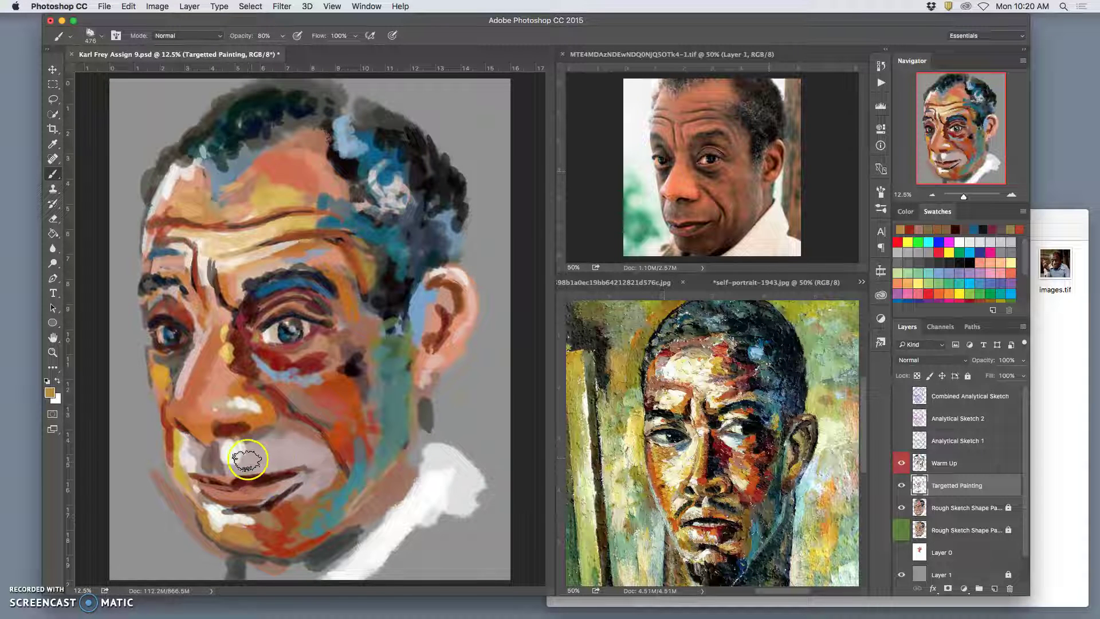
pyautogui.moveTo(251, 449)
pyautogui.mouseDown()
pyautogui.moveTo(230, 469)
pyautogui.moveTo(269, 453)
pyautogui.mouseUp()
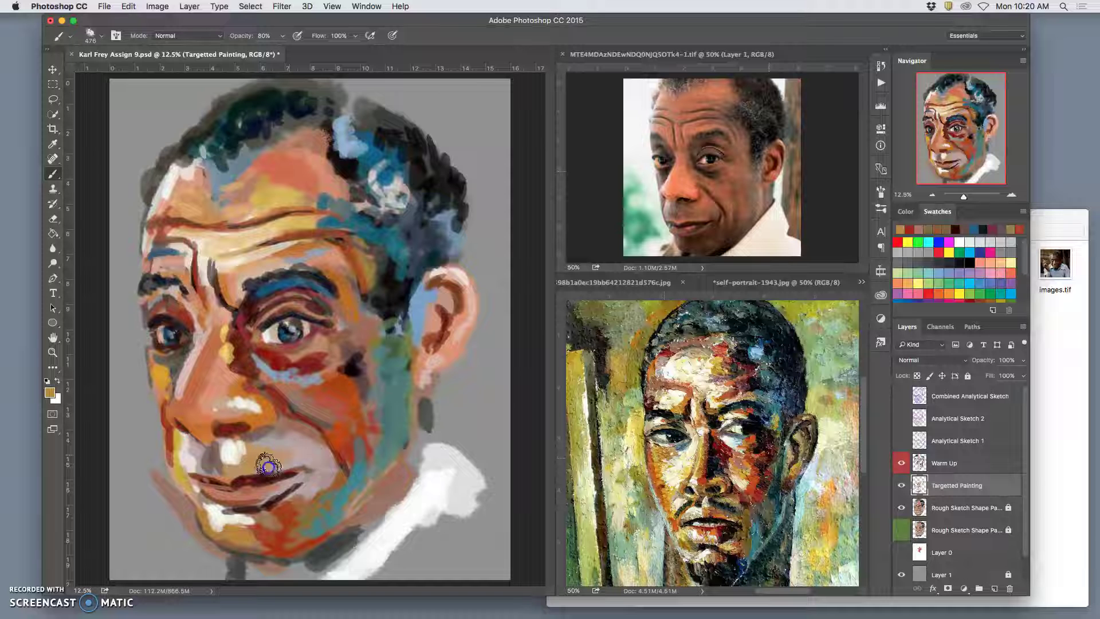
pyautogui.moveTo(335, 467); pyautogui.dragTo(309, 466)
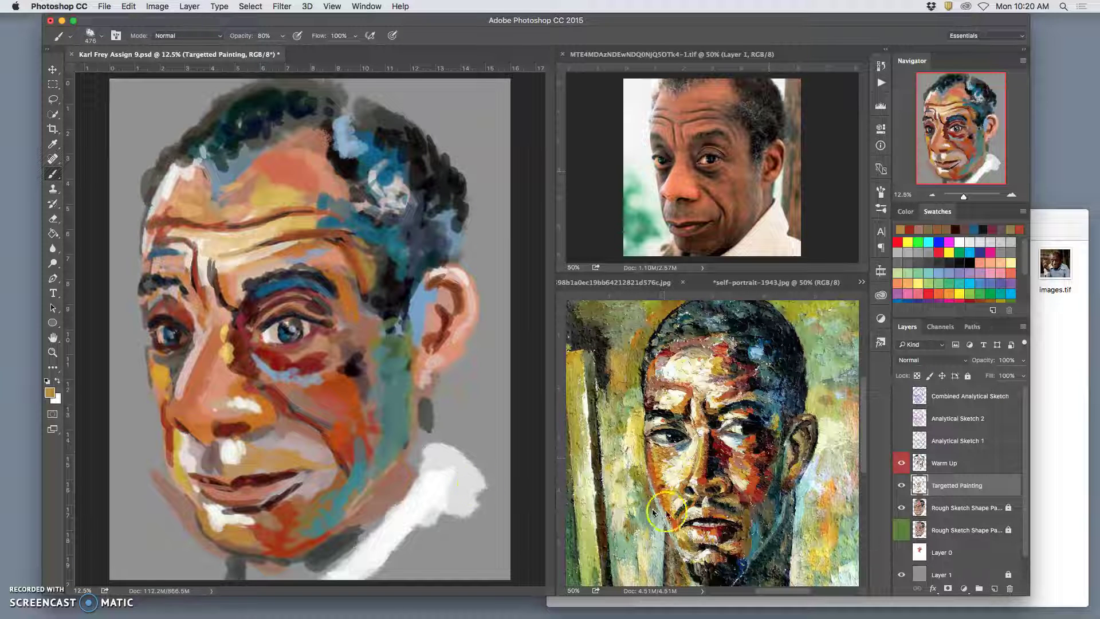
pyautogui.keyDown('alt'); pyautogui.click(661, 494); pyautogui.keyUp('alt')
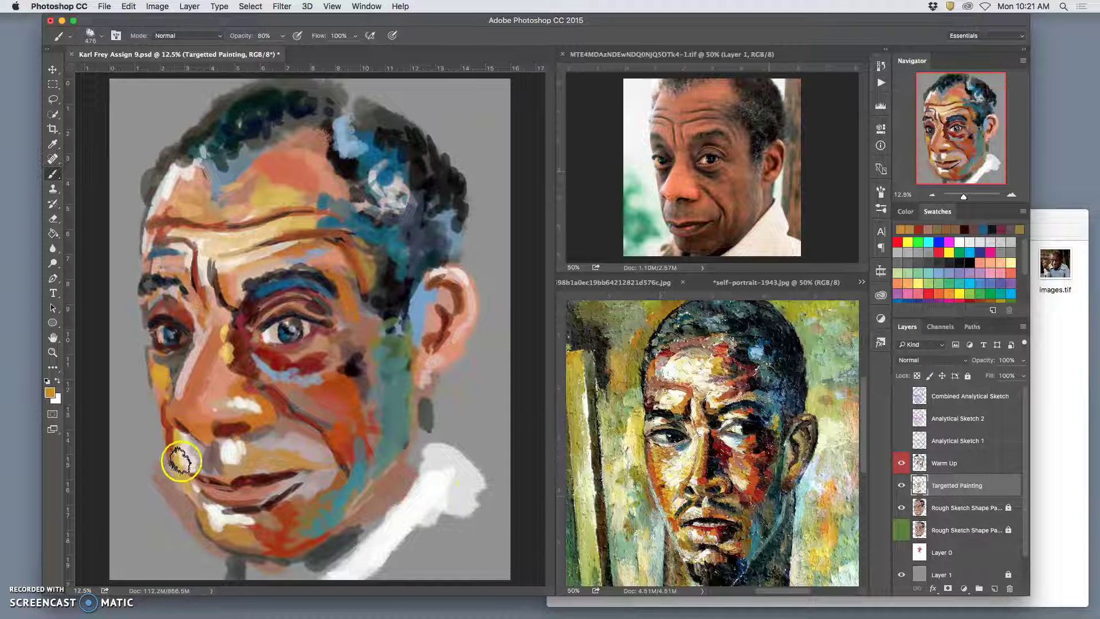
pyautogui.moveTo(180, 460); pyautogui.dragTo(205, 471)
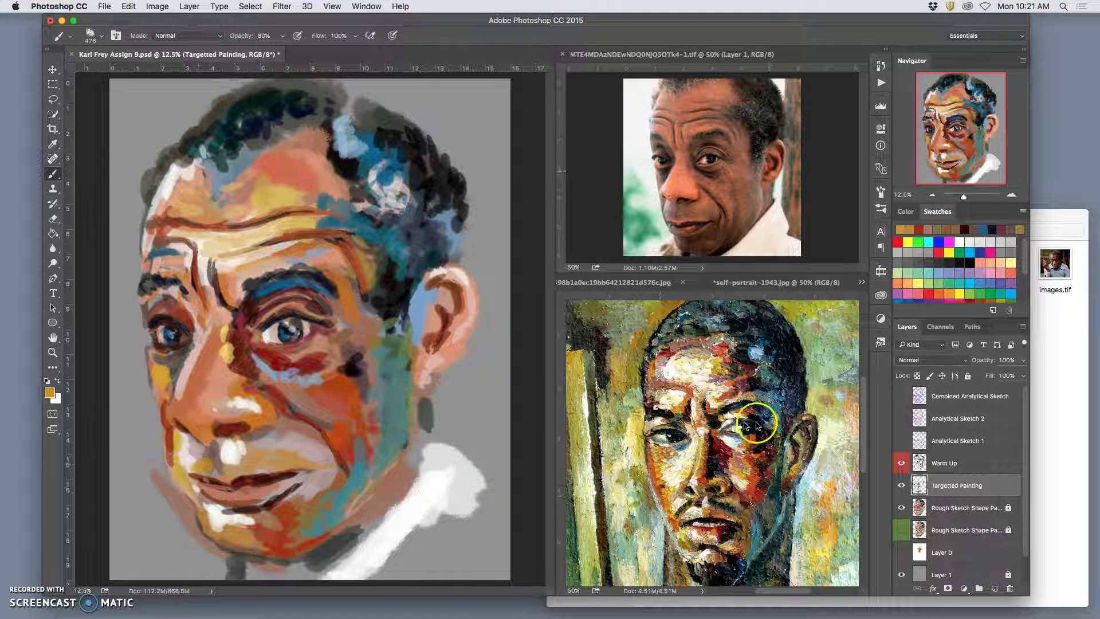
# Soften the forehead's left-hand edge below the hairline with salmon pink sampled from the self-portrait's forehead.
pyautogui.keyDown('alt'); pyautogui.click(634, 425); pyautogui.keyUp('alt')
pyautogui.keyDown('alt'); pyautogui.click(737, 385); pyautogui.keyUp('alt')
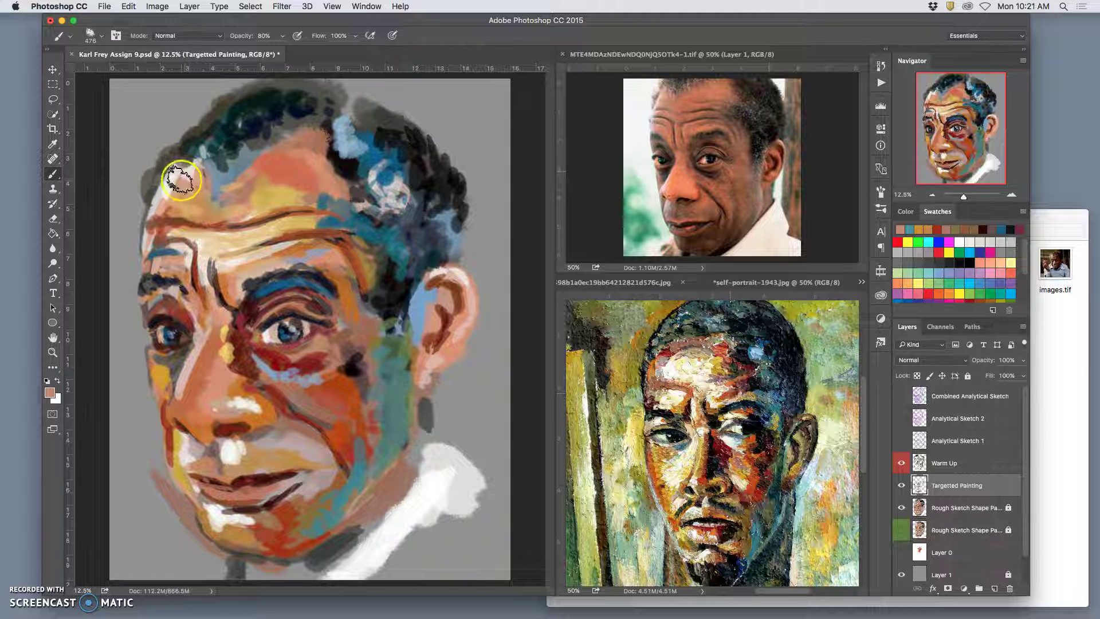
pyautogui.moveTo(176, 180); pyautogui.dragTo(165, 204)
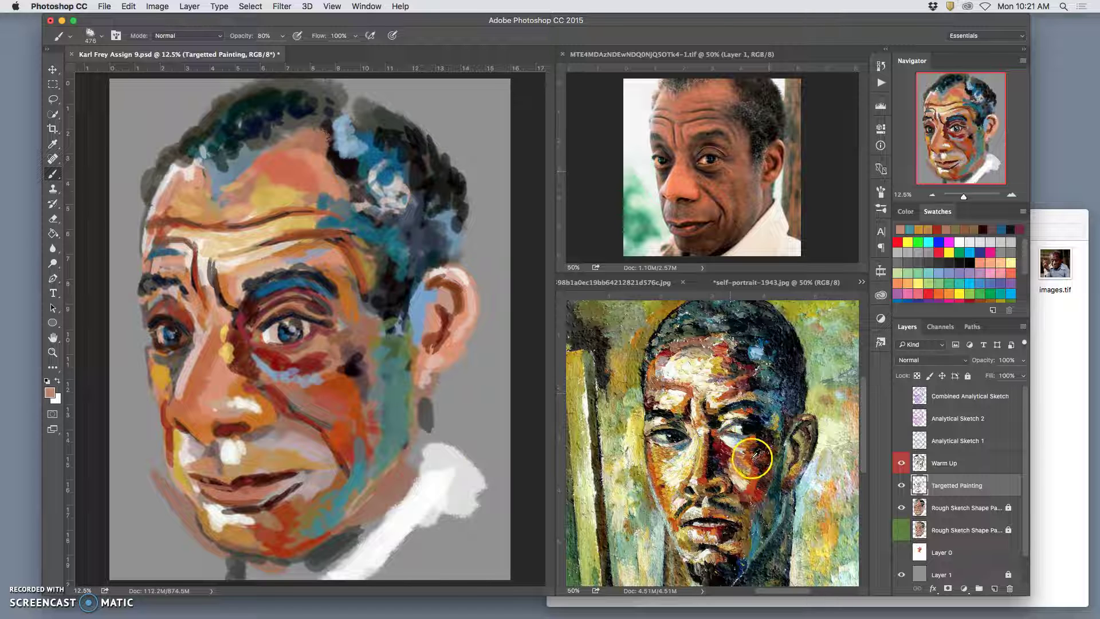
# Warm the temple and outer cheek beside the right-hand eye with orange-red sampled from the portrait's own cheek.
pyautogui.keyDown('alt'); pyautogui.click(776, 174); pyautogui.keyUp('alt')
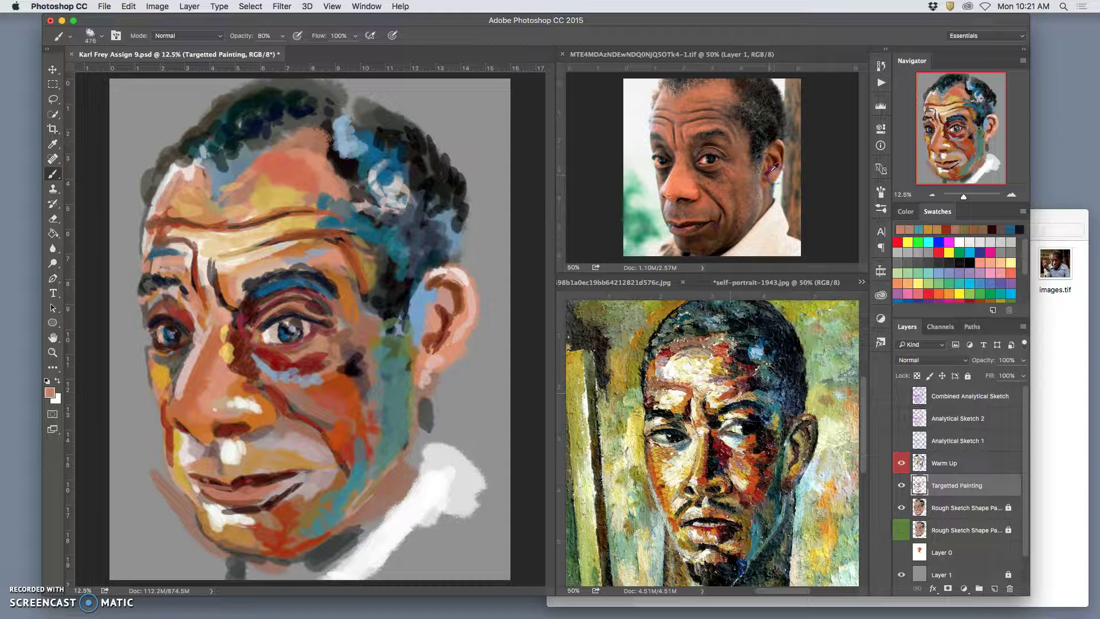
pyautogui.keyDown('alt'); pyautogui.click(732, 434); pyautogui.keyUp('alt')
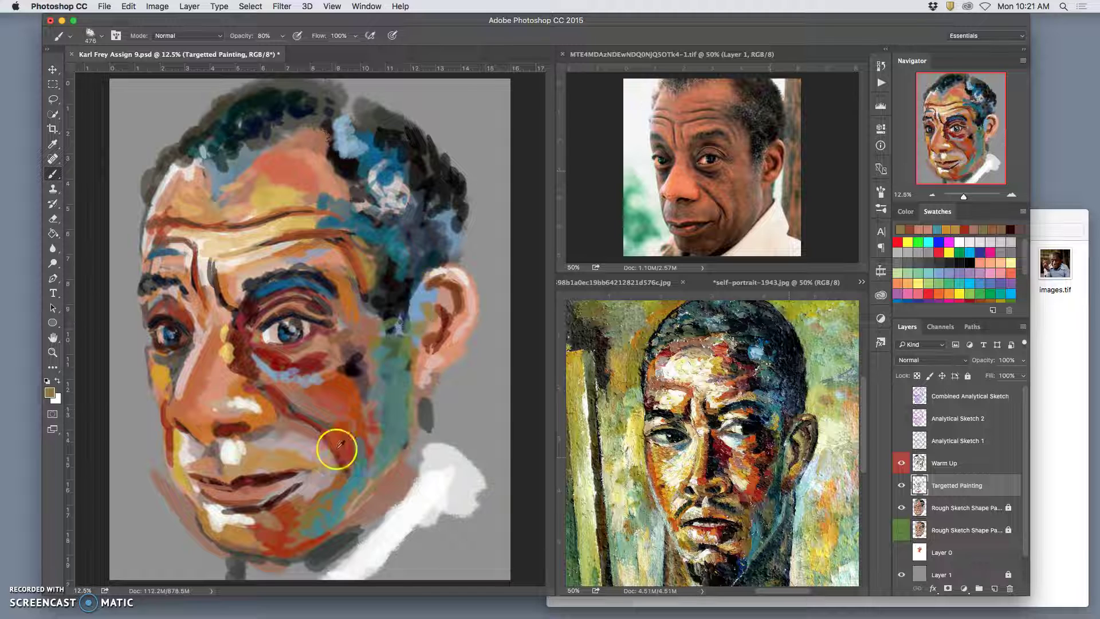
pyautogui.keyDown('alt'); pyautogui.click(333, 419); pyautogui.keyUp('alt')
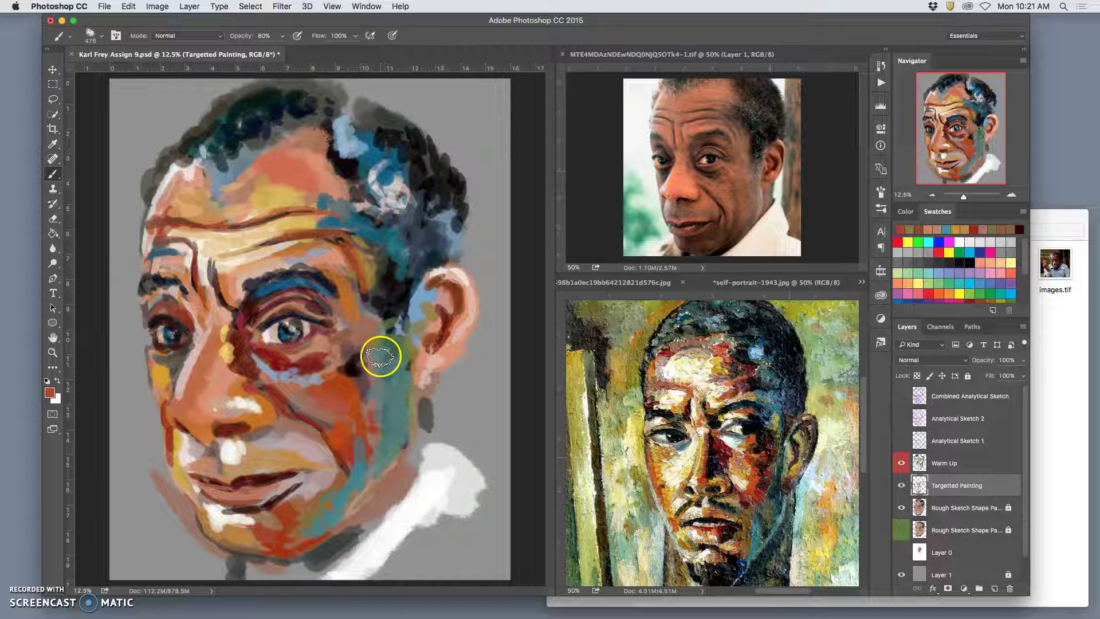
pyautogui.click(369, 337)
pyautogui.moveTo(372, 347); pyautogui.dragTo(387, 337)
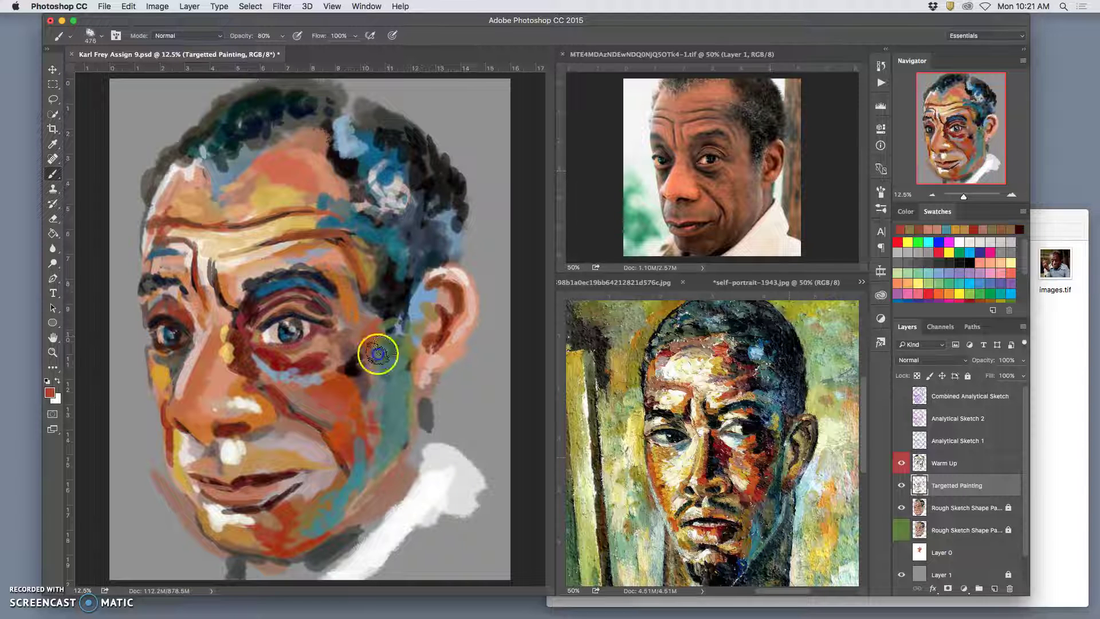
pyautogui.click(373, 326)
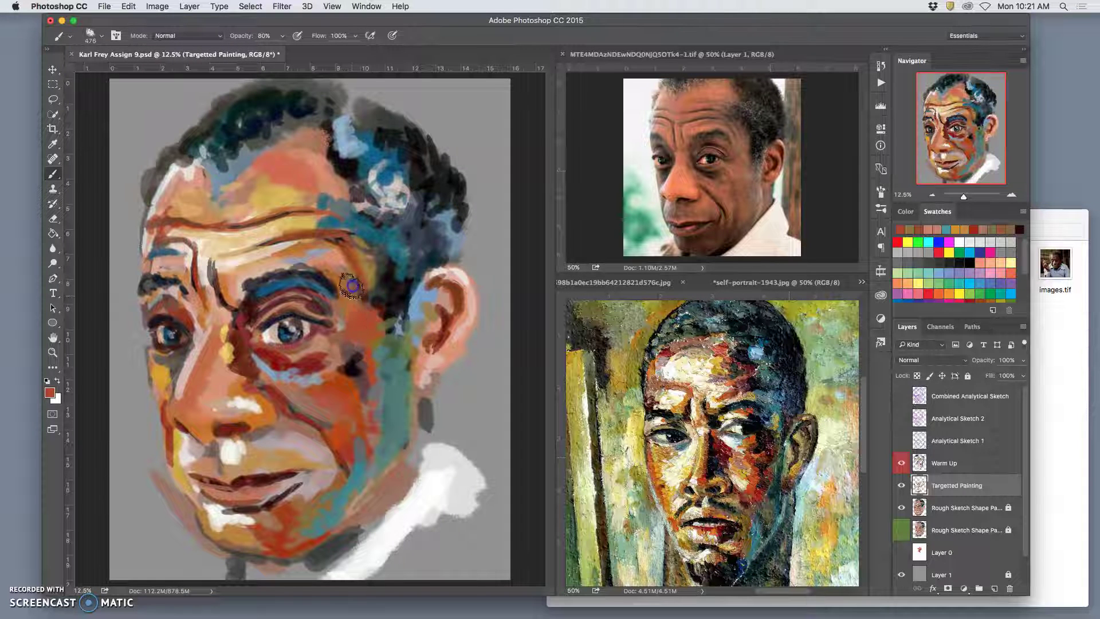
pyautogui.click(356, 321)
# Add orange-red strokes to the right-hand jaw, beside the nose and beneath the right-hand eye.
pyautogui.click(343, 510)
pyautogui.click(388, 521)
pyautogui.click(401, 484)
pyautogui.click(931, 139)
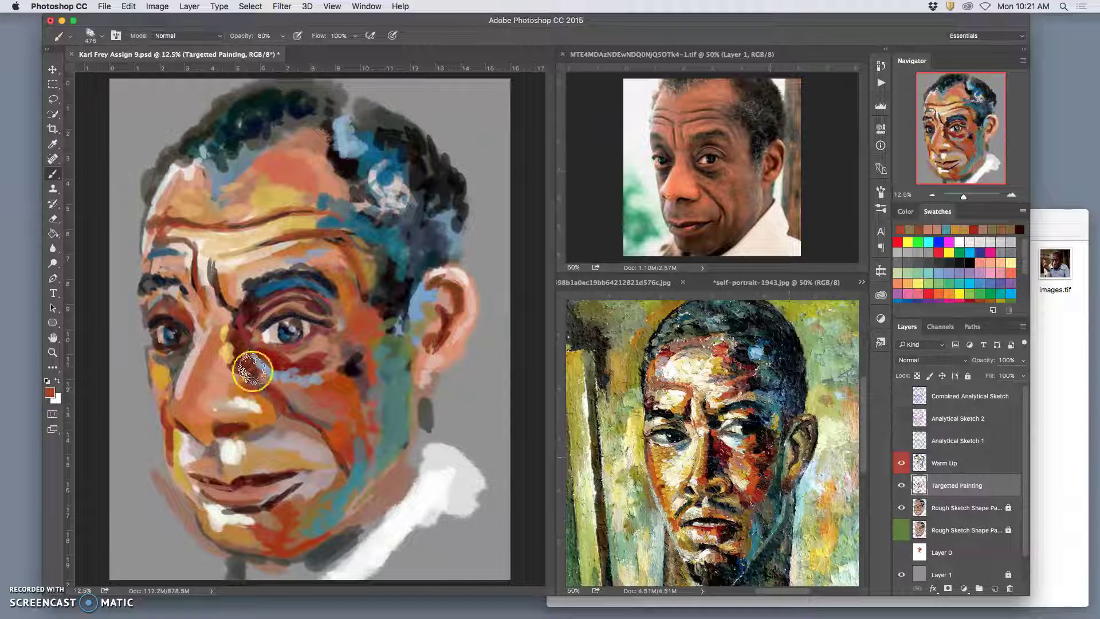
pyautogui.moveTo(255, 388); pyautogui.dragTo(245, 392)
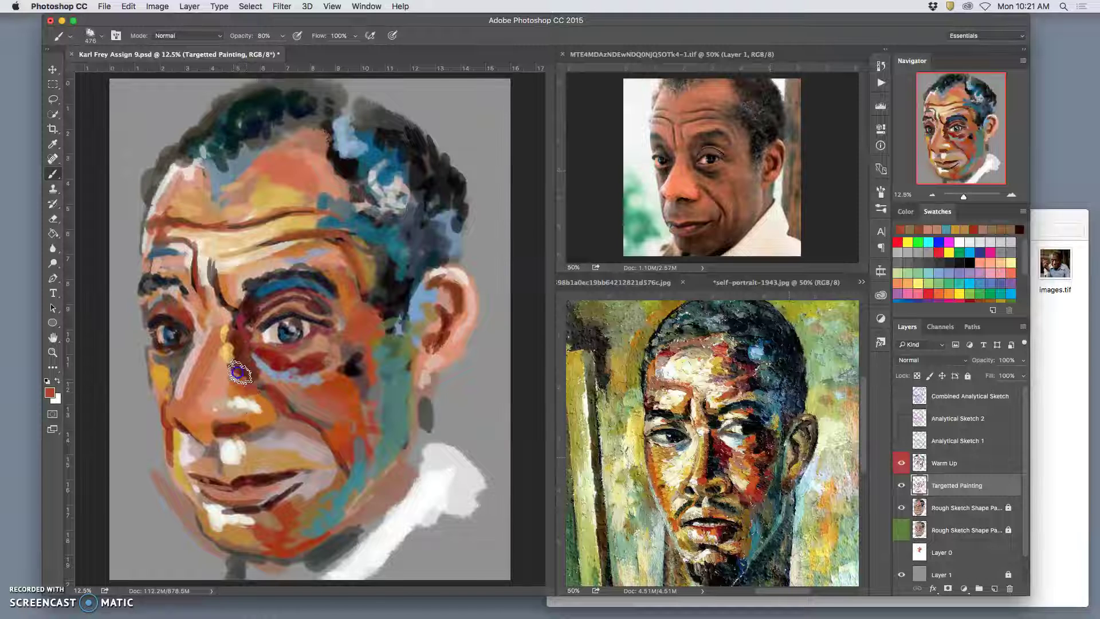
pyautogui.moveTo(330, 383)
pyautogui.mouseDown()
pyautogui.moveTo(317, 386)
pyautogui.moveTo(328, 365)
pyautogui.mouseUp()
# Paint the ear's interior with orange-red and its front edge with reddish brown sampled from the reference photo's ear.
pyautogui.moveTo(967, 198); pyautogui.dragTo(969, 197)
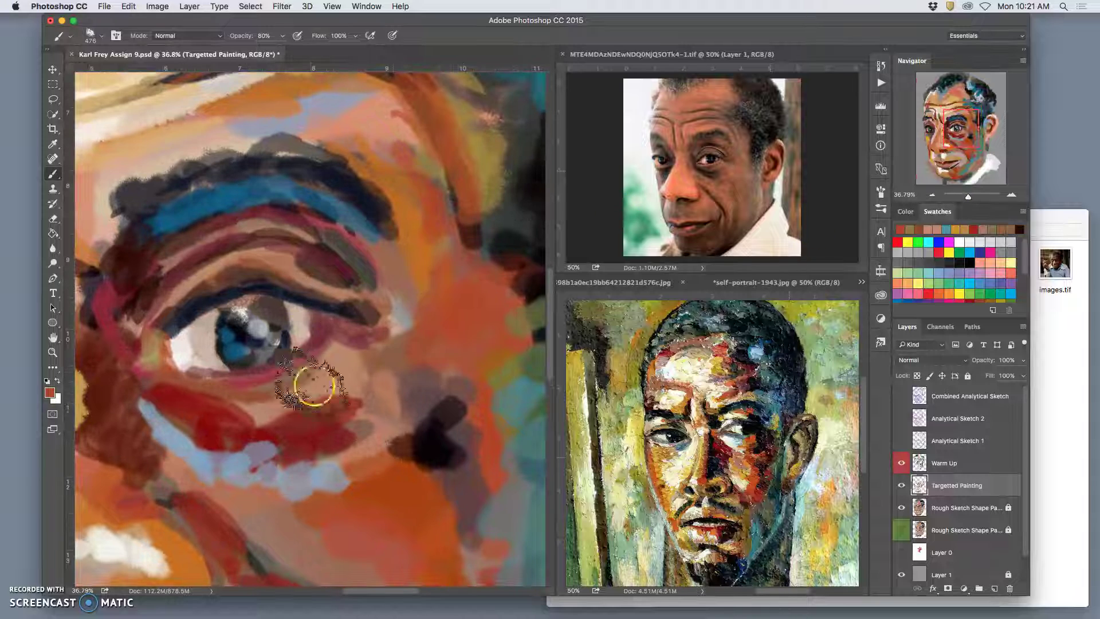
pyautogui.click(861, 281)
pyautogui.moveTo(961, 198)
pyautogui.mouseDown()
pyautogui.moveTo(944, 198)
pyautogui.moveTo(965, 198)
pyautogui.mouseUp()
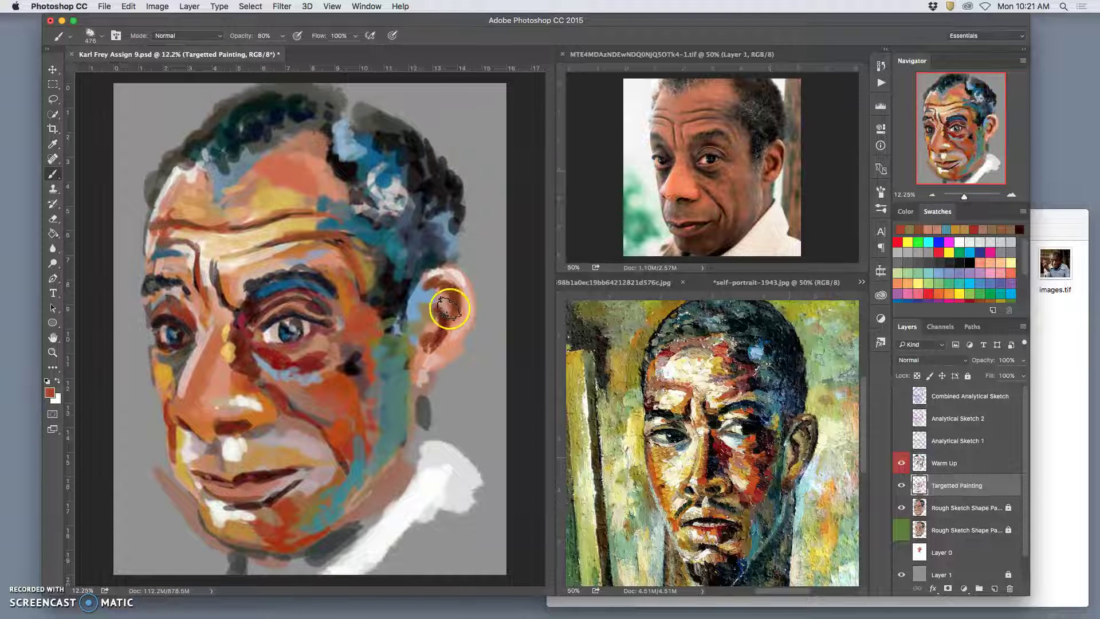
pyautogui.moveTo(964, 196); pyautogui.dragTo(983, 196)
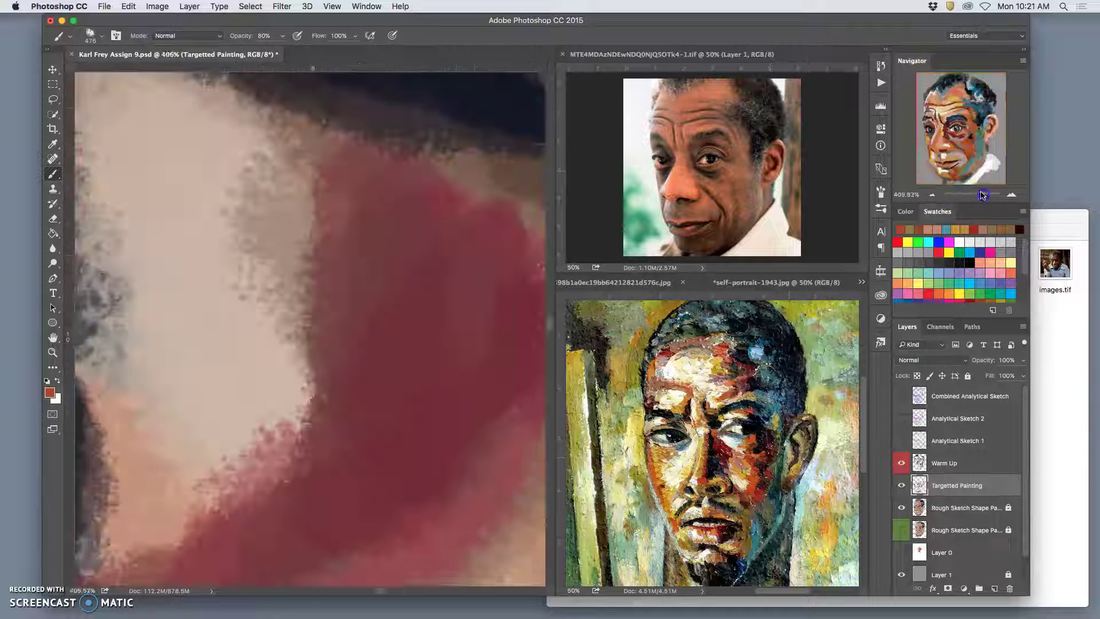
pyautogui.press('super+0')
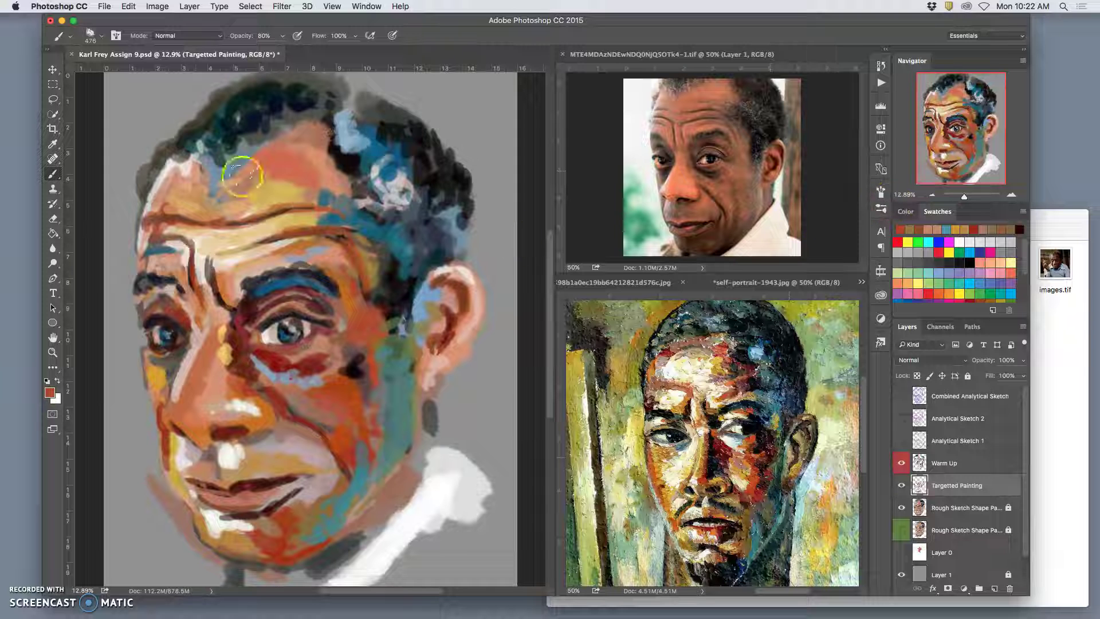
pyautogui.moveTo(461, 307)
pyautogui.mouseDown()
pyautogui.moveTo(458, 357)
pyautogui.moveTo(464, 330)
pyautogui.mouseUp()
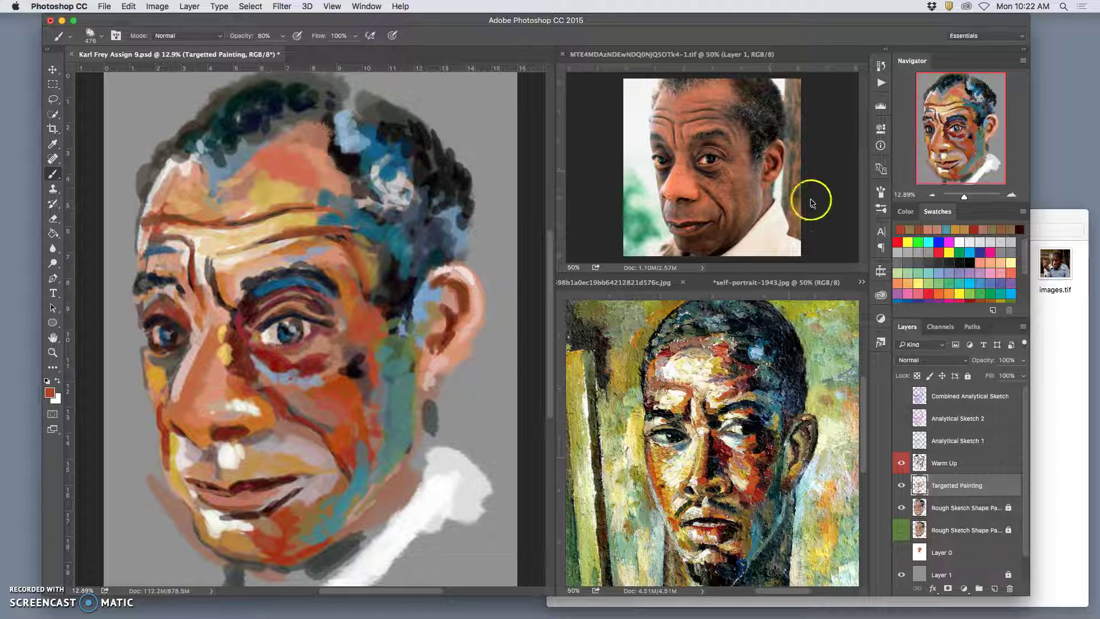
pyautogui.keyDown('alt'); pyautogui.click(767, 170); pyautogui.keyUp('alt')
pyautogui.moveTo(385, 307)
pyautogui.mouseDown()
pyautogui.moveTo(393, 336)
pyautogui.moveTo(428, 325)
pyautogui.mouseUp()
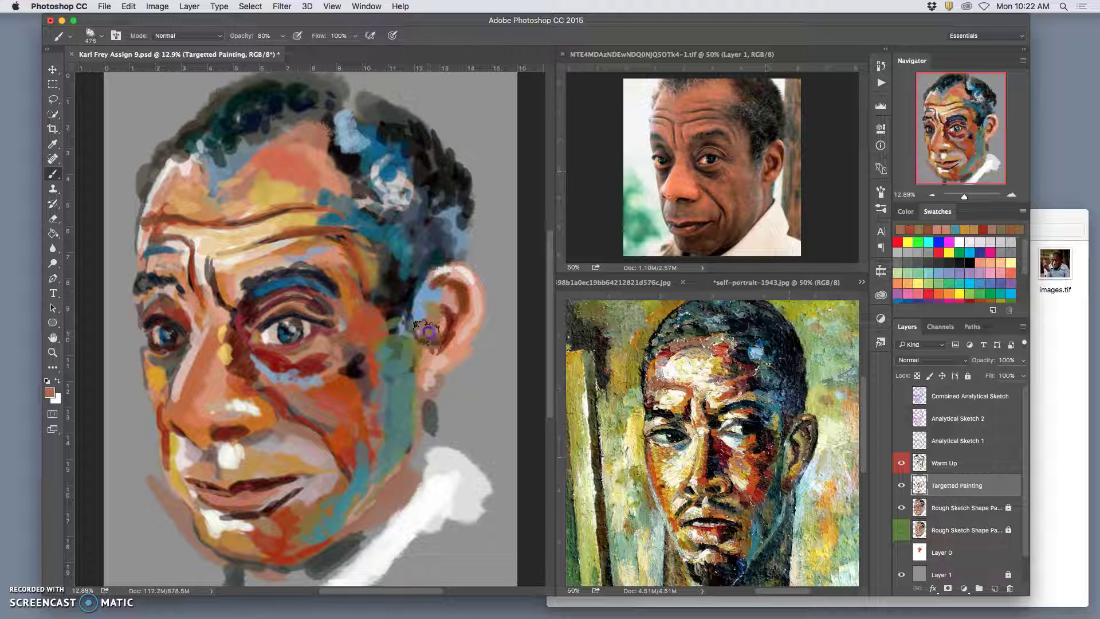